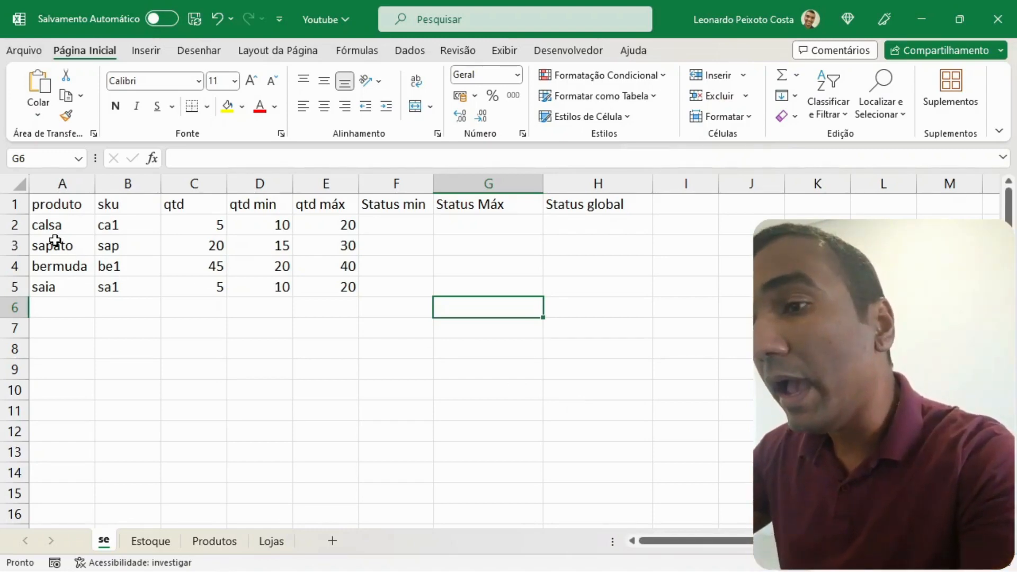
- Examine the stock table's produto, sku, qtd, qtd min and qtd máx columns
click(54, 211)
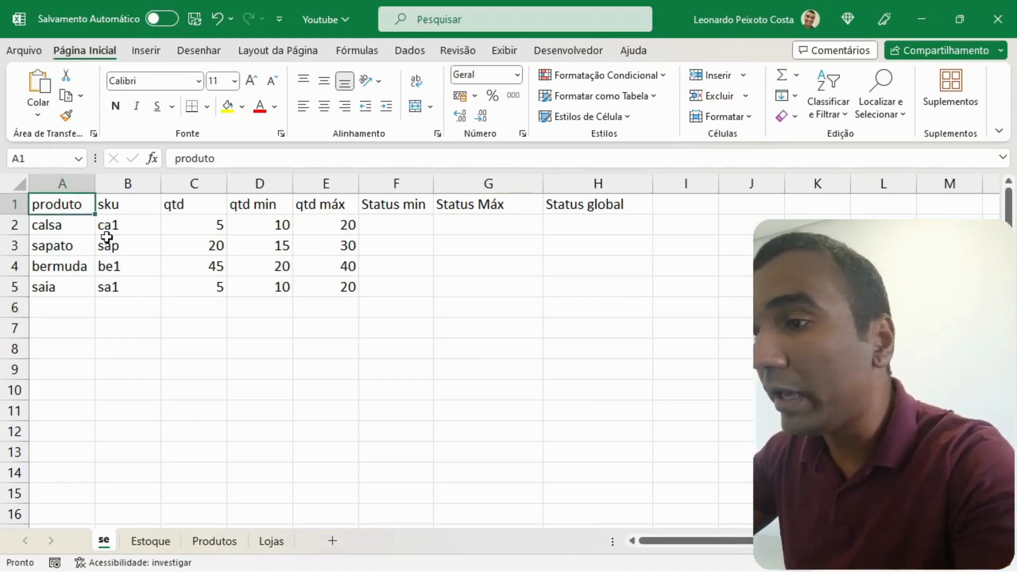
click(200, 249)
click(81, 212)
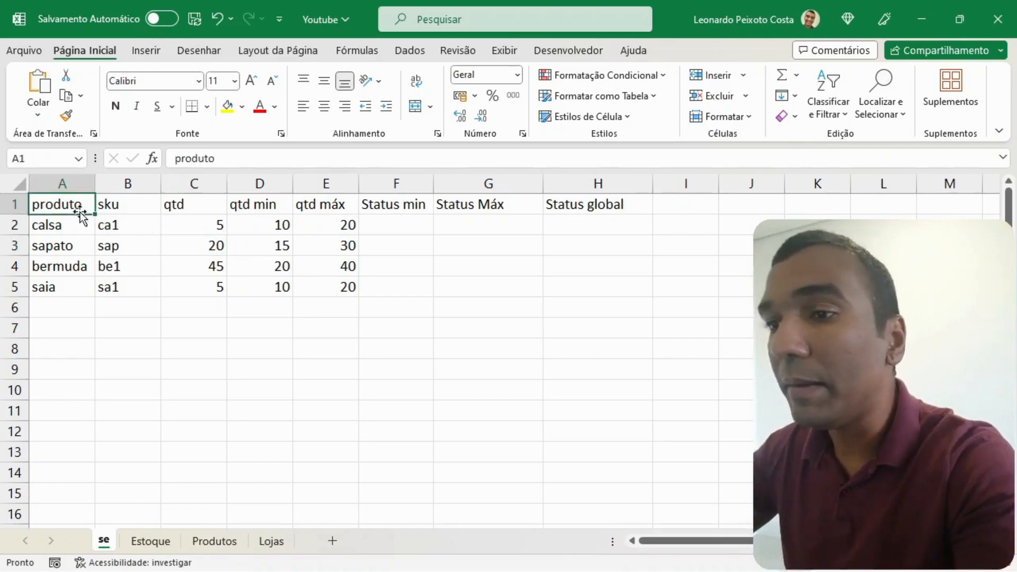
click(55, 184)
click(126, 183)
click(188, 184)
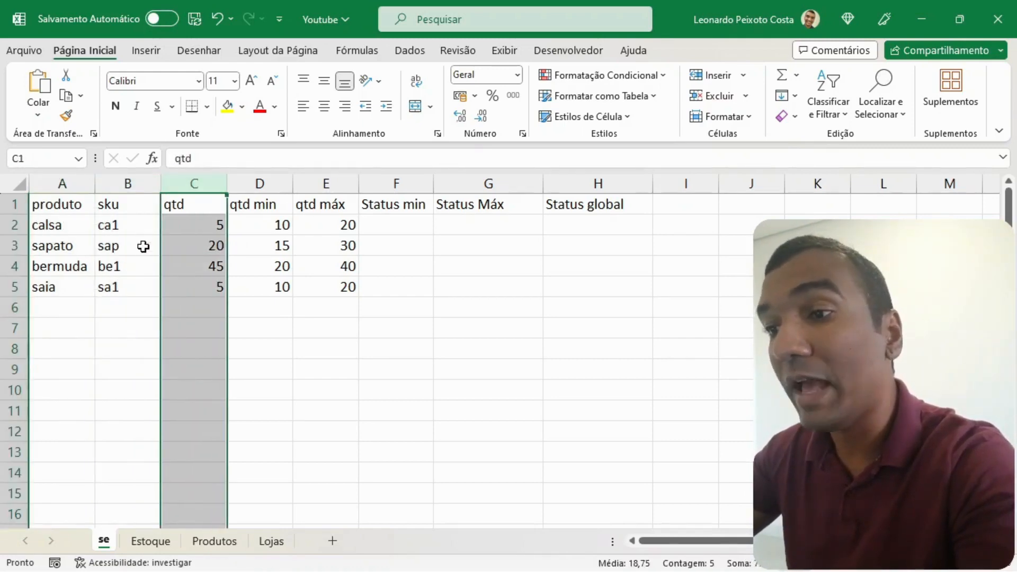
click(265, 184)
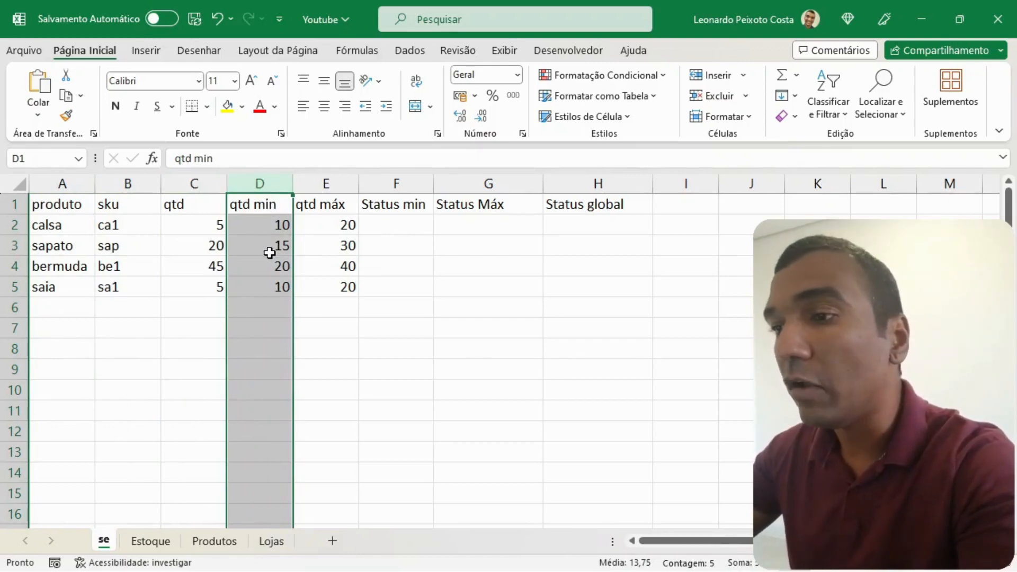
click(326, 183)
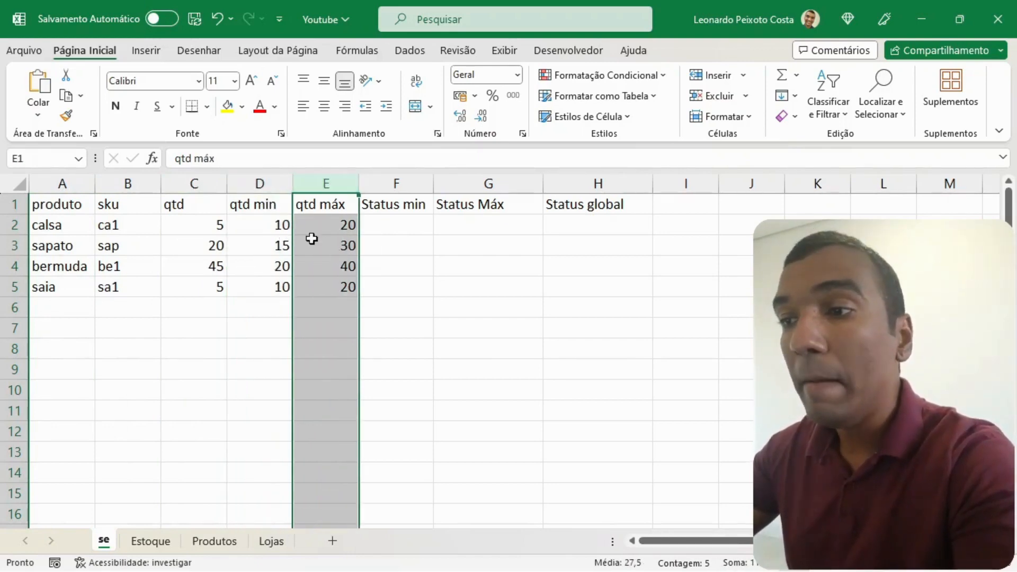
- Begin a SE formula in the Status min cell of the calsa row, F2
click(376, 225)
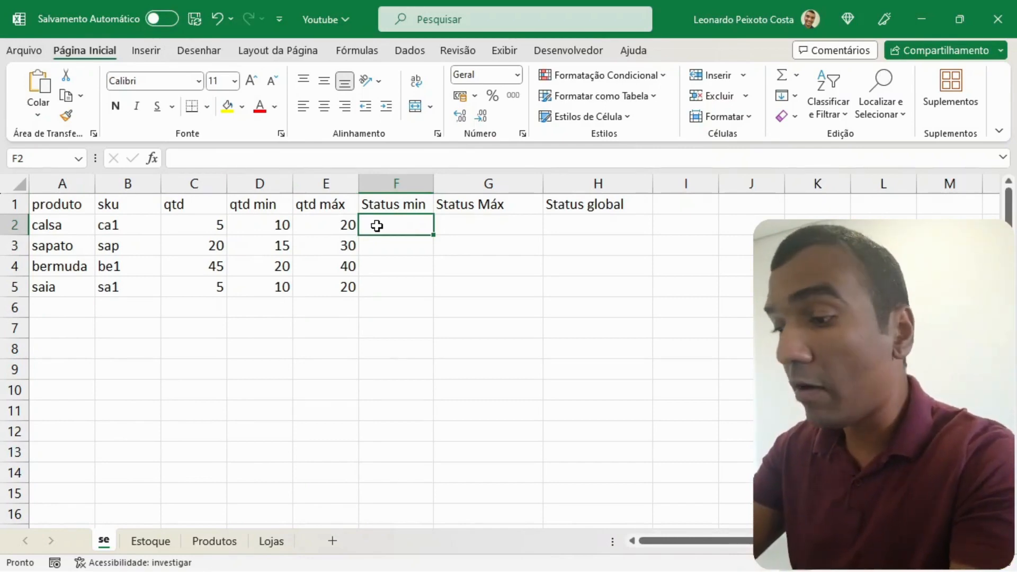
text(=se)
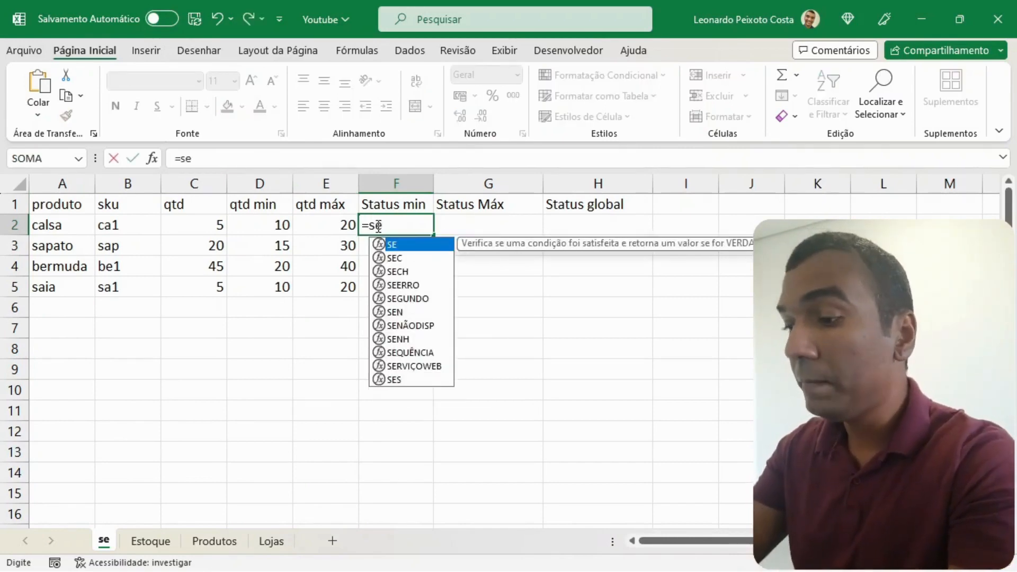
text(()
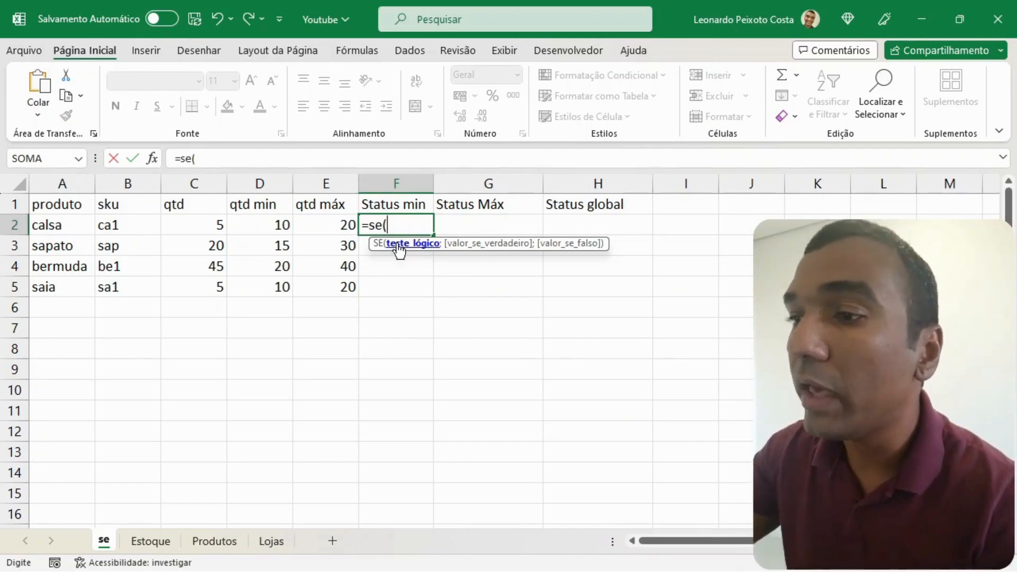
click(395, 183)
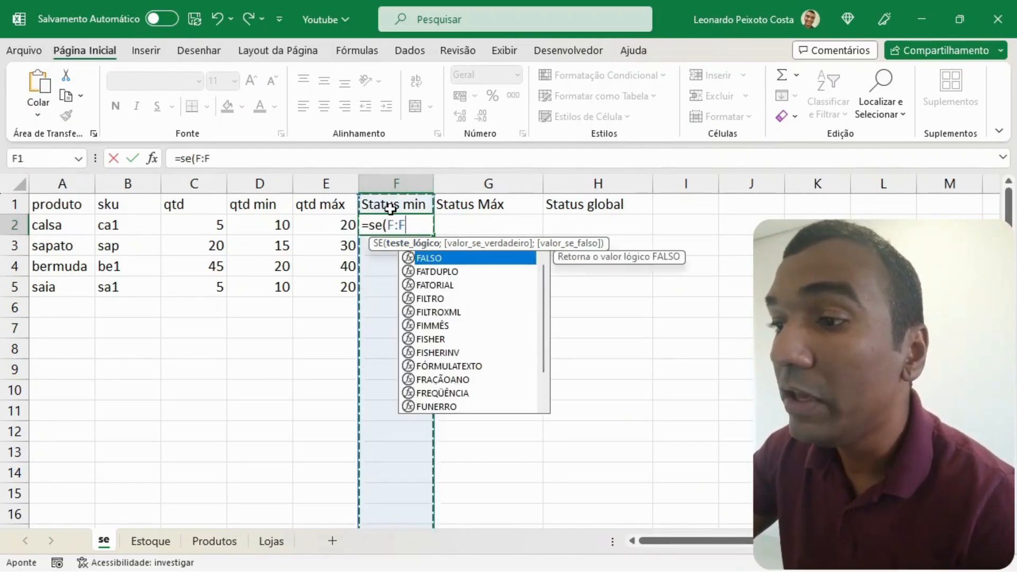
click(392, 225)
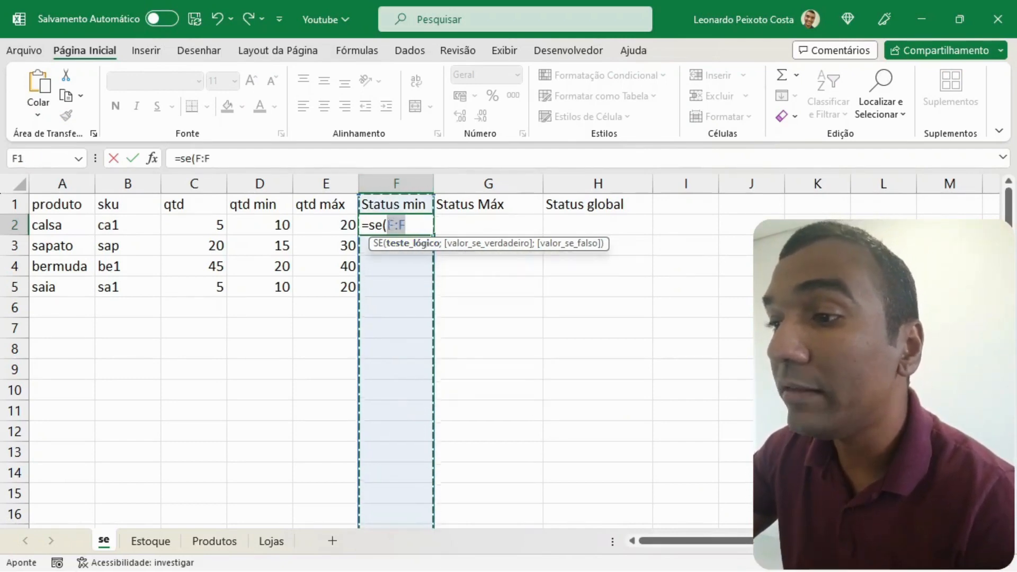
key(BackSpace)
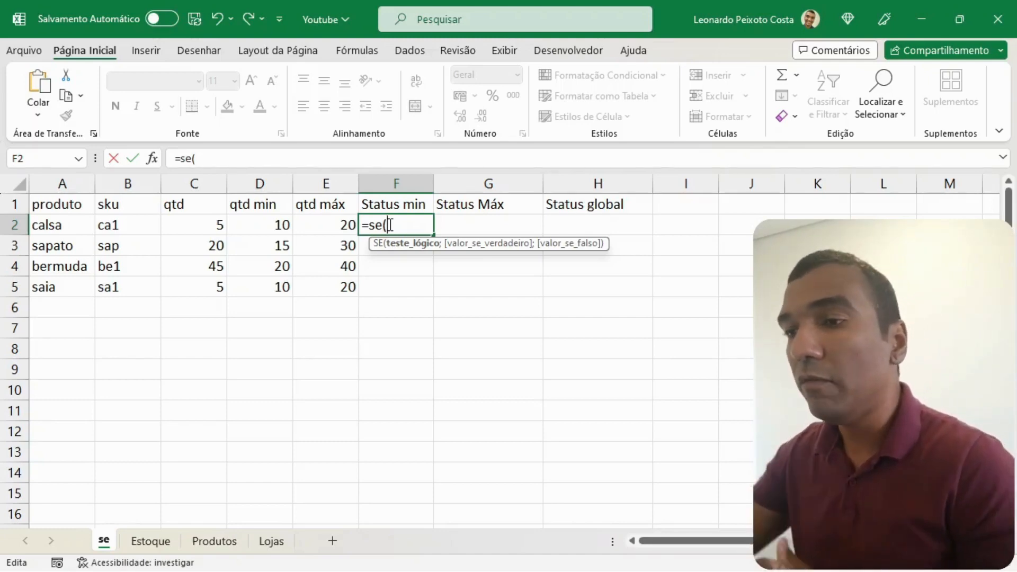
- Enter C2<D2 as the SE formula's logical test, comparing qtd with qtd min
click(195, 225)
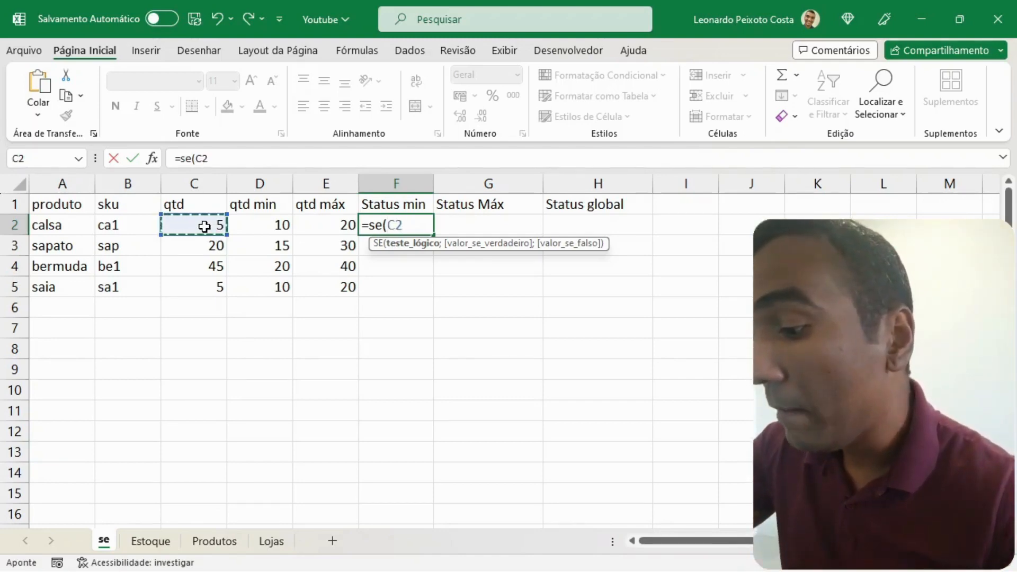
text(<)
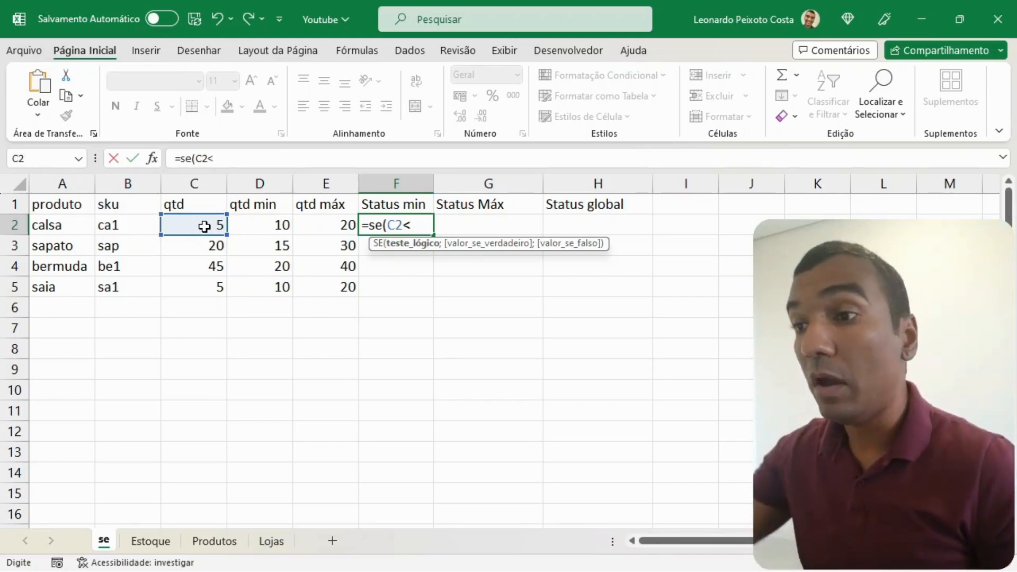
click(249, 227)
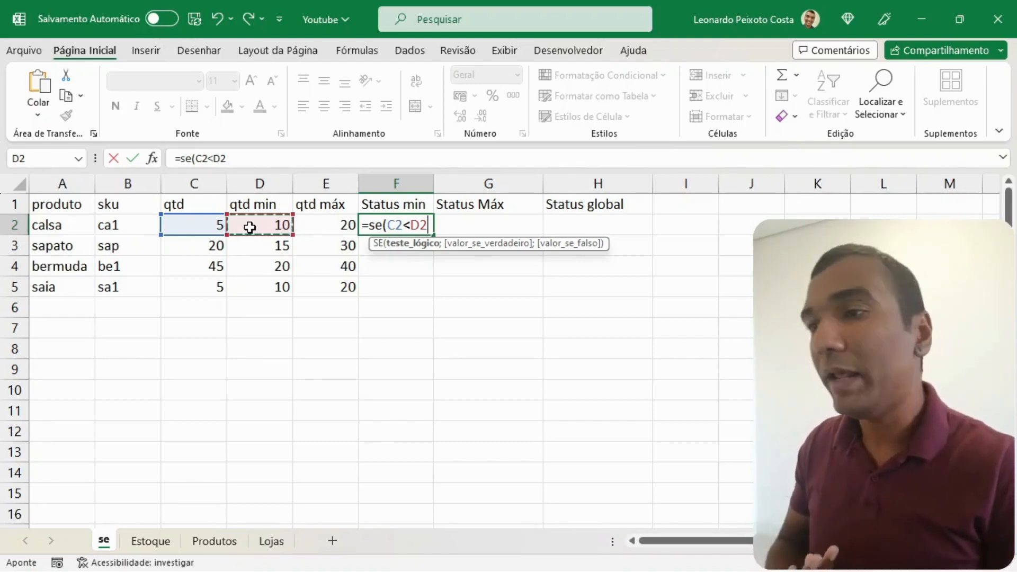
text(;)
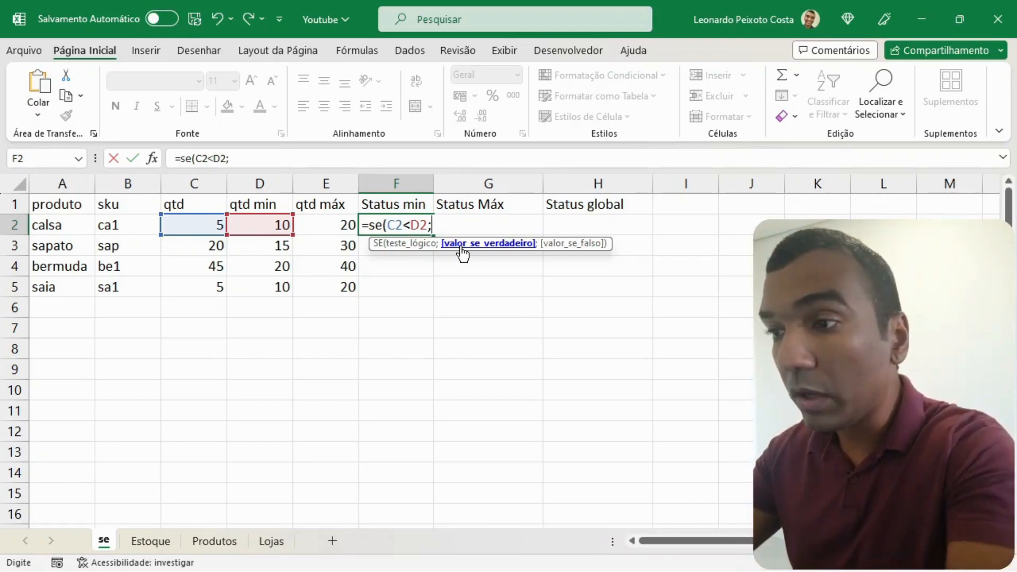
- Complete the Status min formula in F2 with "comprar" as the true value and "ok" as the false value
text("c)
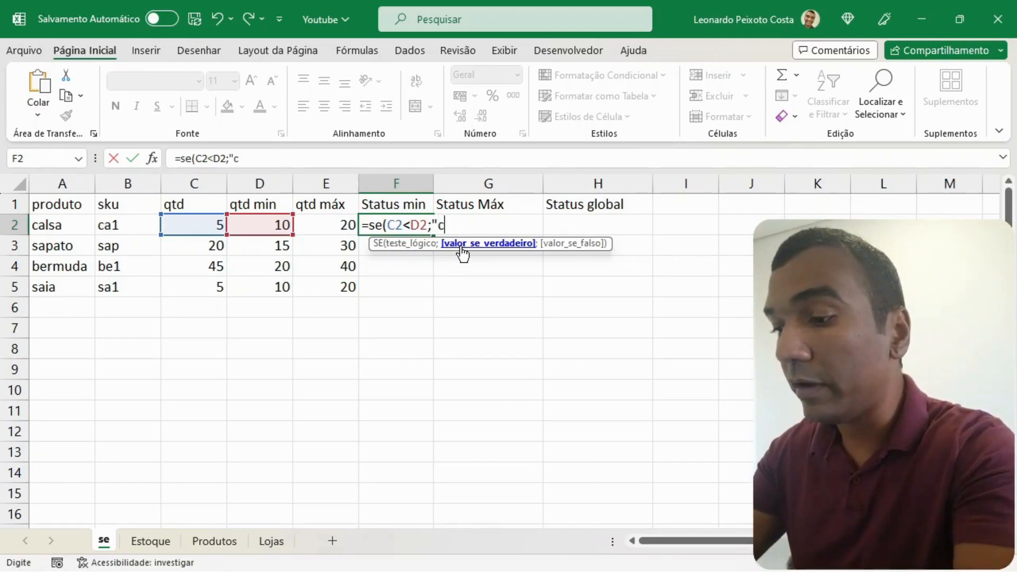
text(ompra)
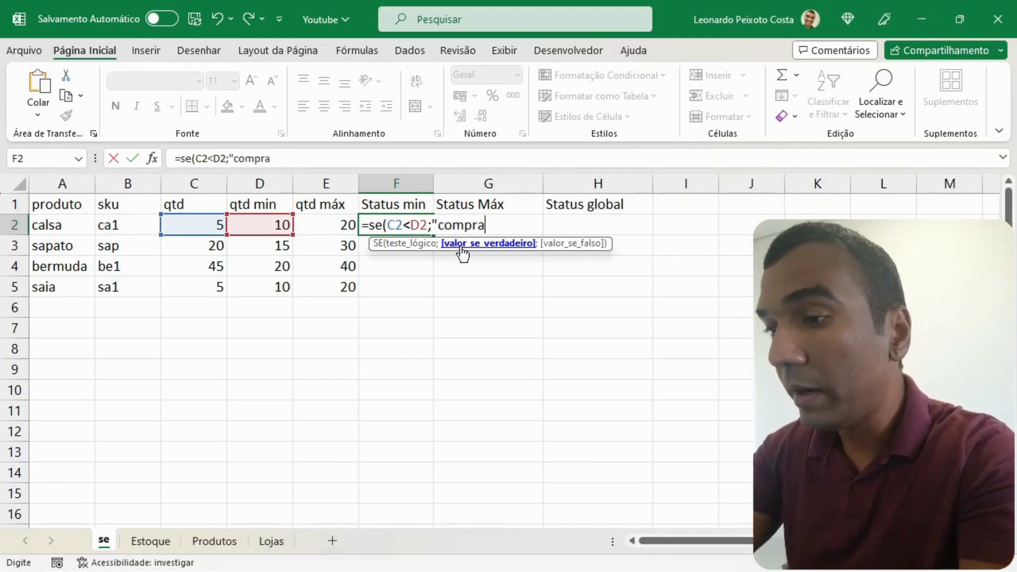
text(r")
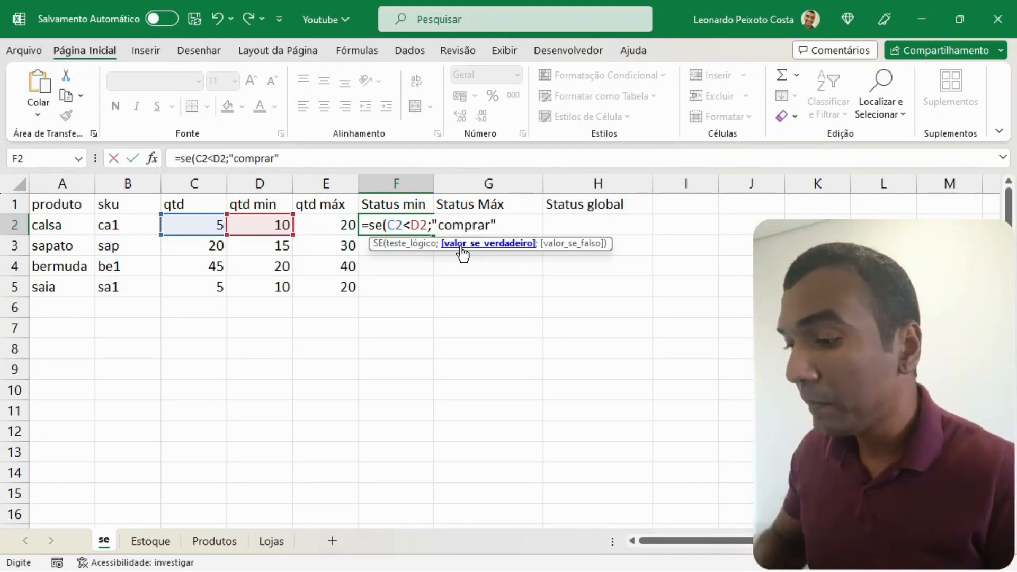
text(;)
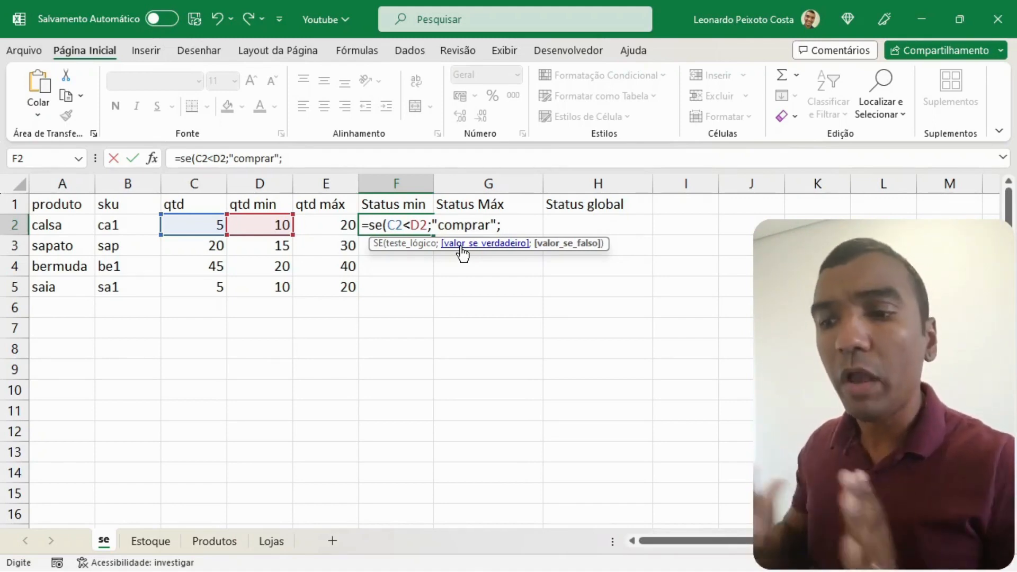
text(")
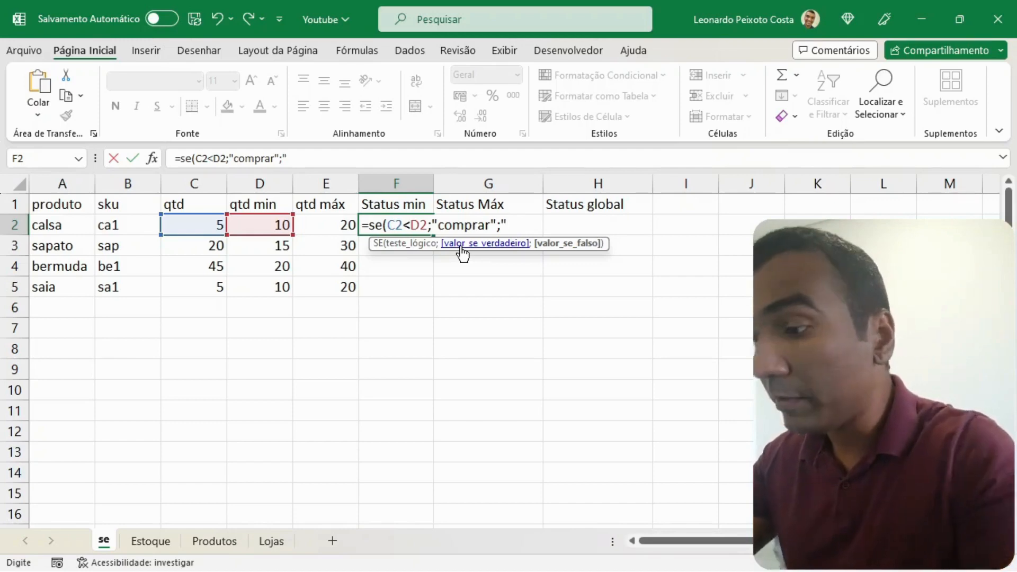
text(ok"))
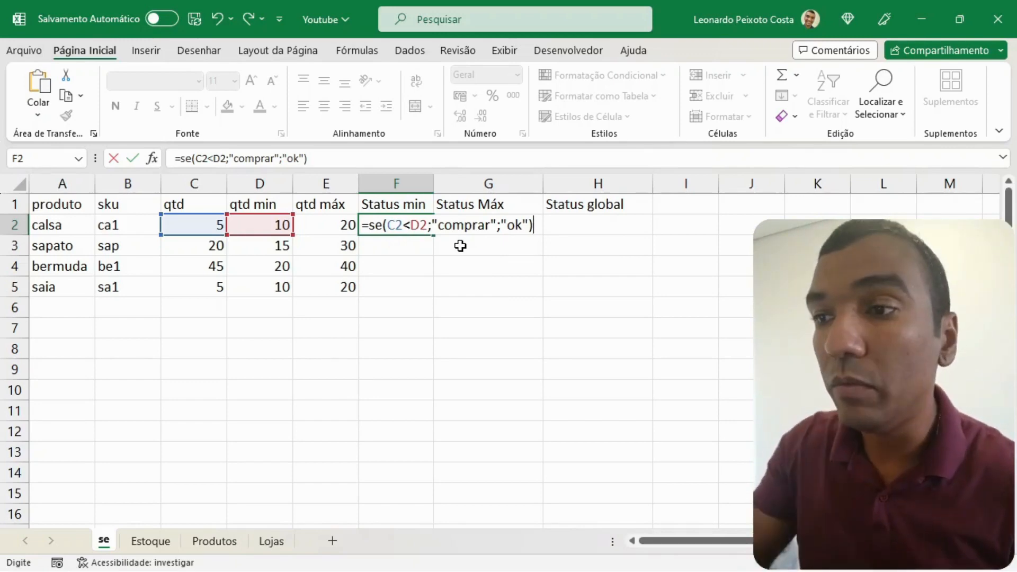
key(Return)
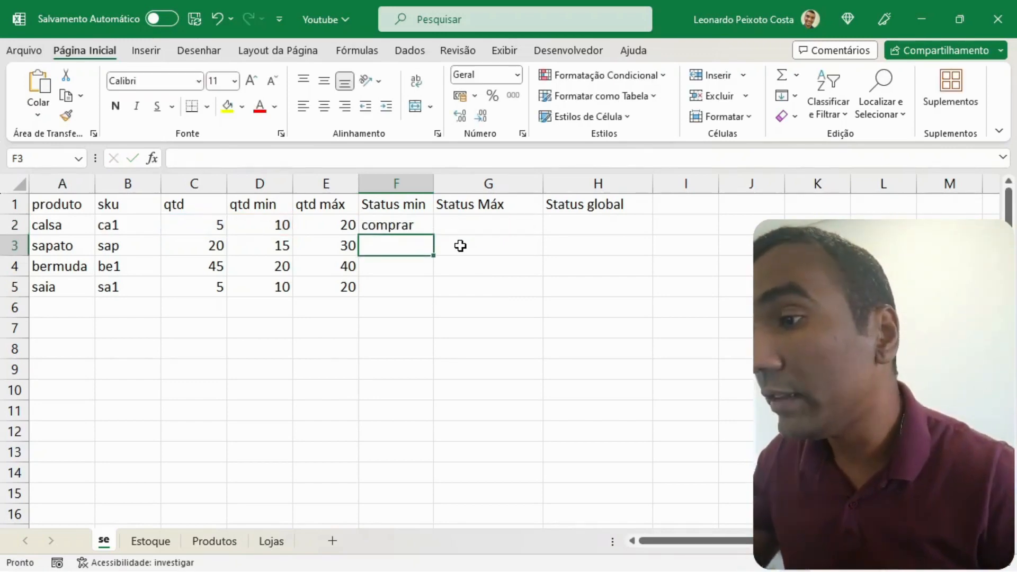
- Try auto-filling the Status min formula from F2 down to F5, and undo the fill
click(405, 227)
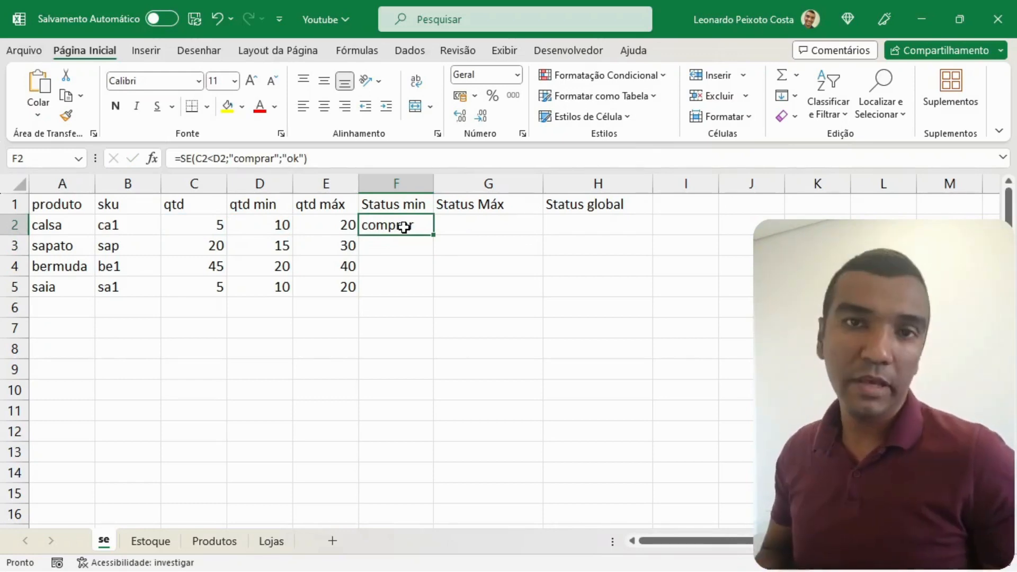
double_click(435, 236)
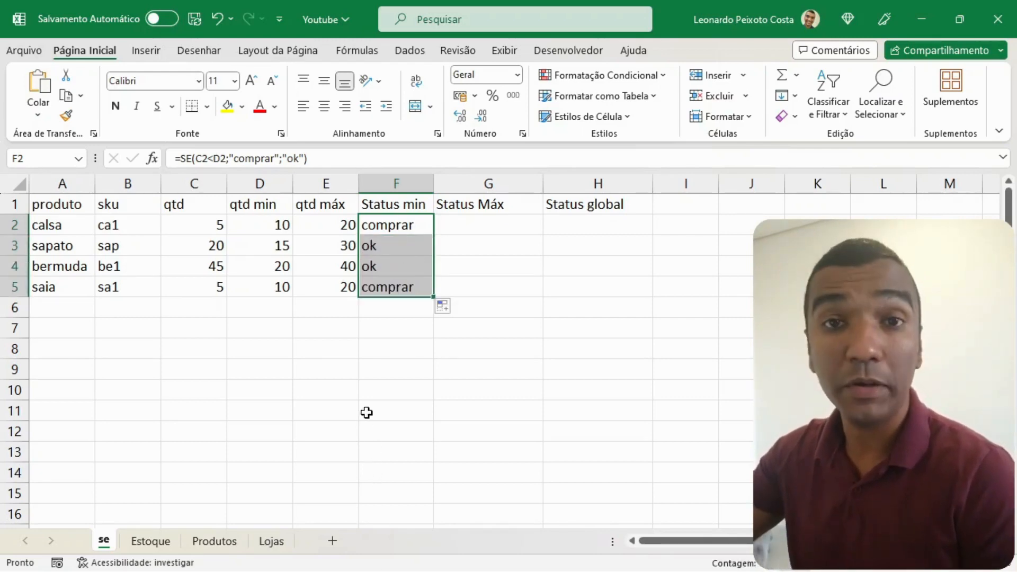
key(ctrl+z)
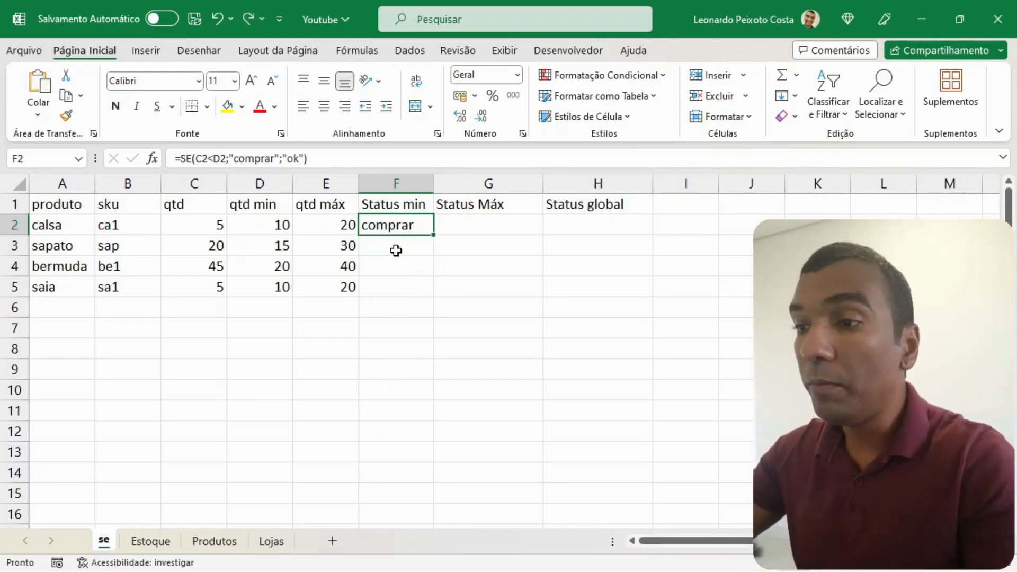
- Copy the Status min formula from F2 and paste it into F3:F5
key(ctrl+c)
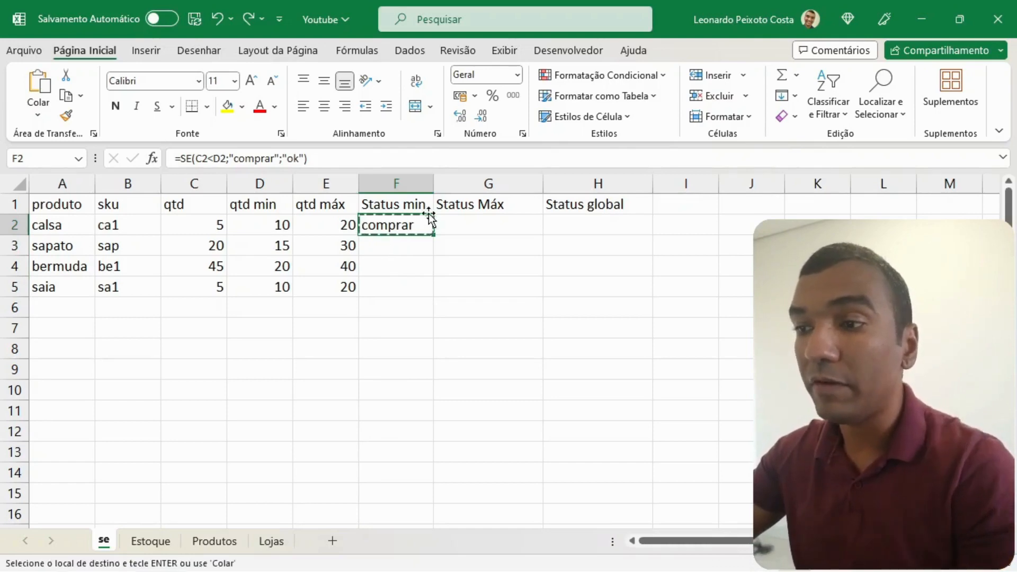
drag(390, 239, 388, 284)
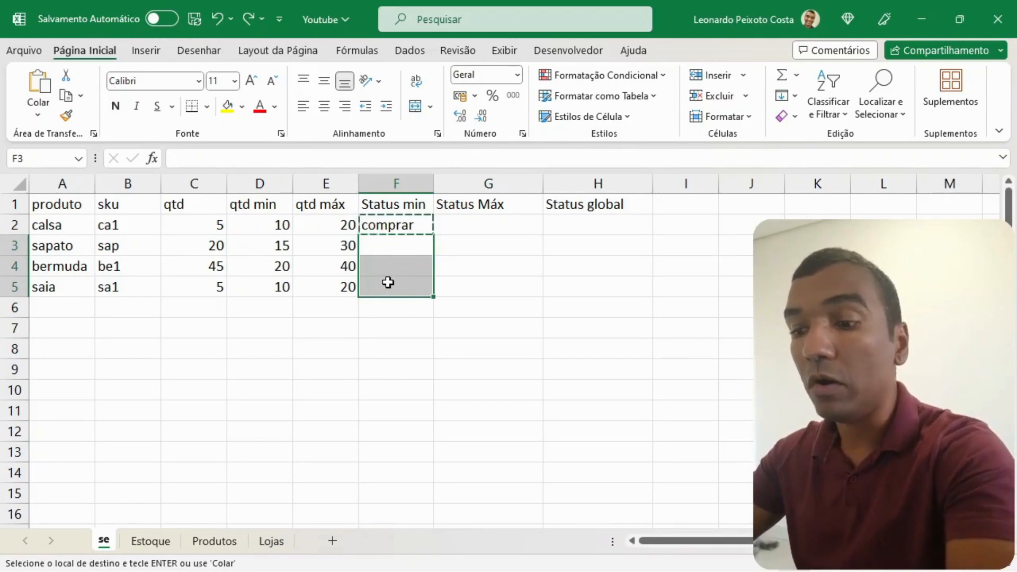
key(ctrl+v)
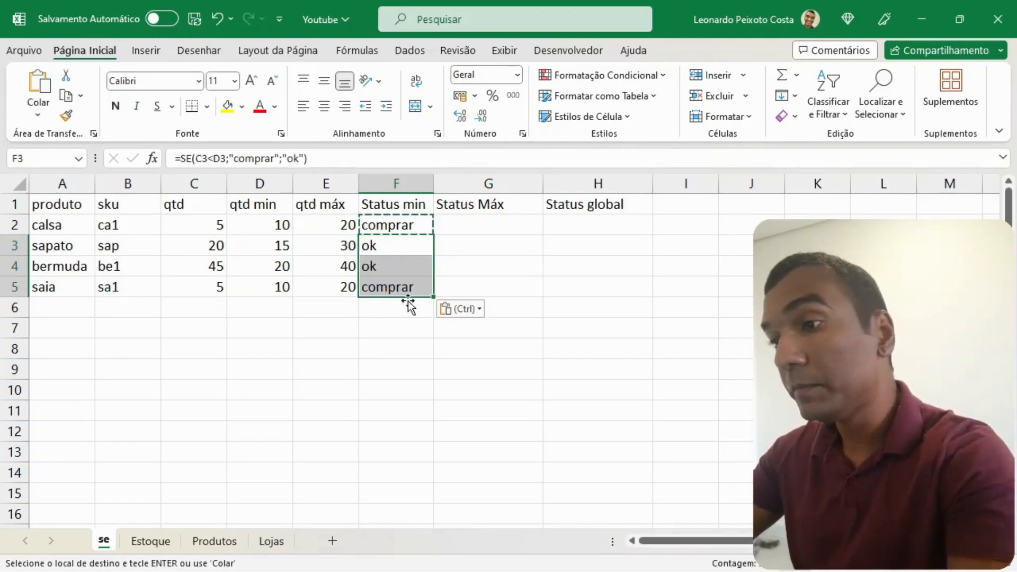
click(385, 310)
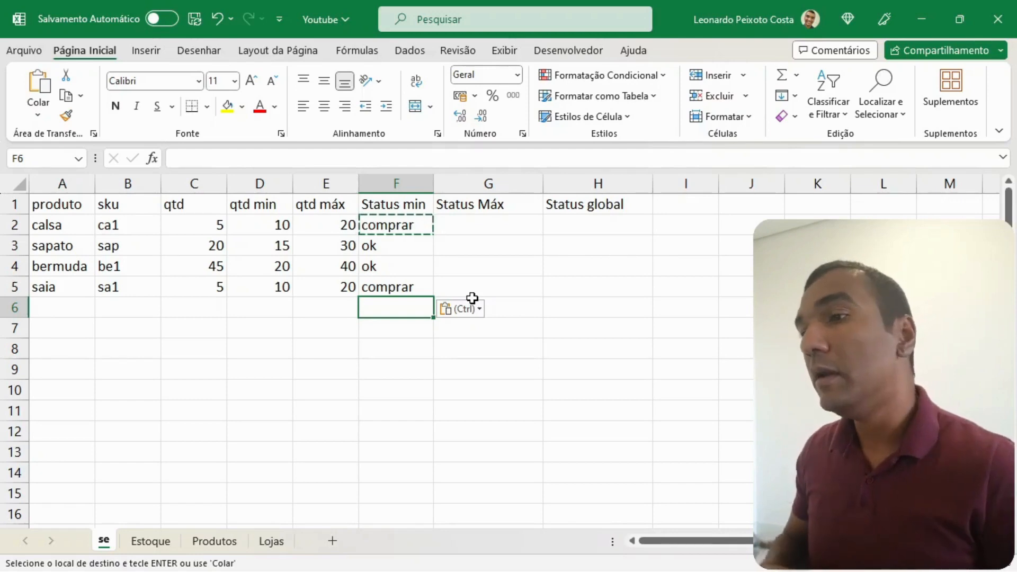
- Start an SE formula in G2 under Status Máx with C2>E2 as the logical test, comparing qtd with qtd máx
click(487, 224)
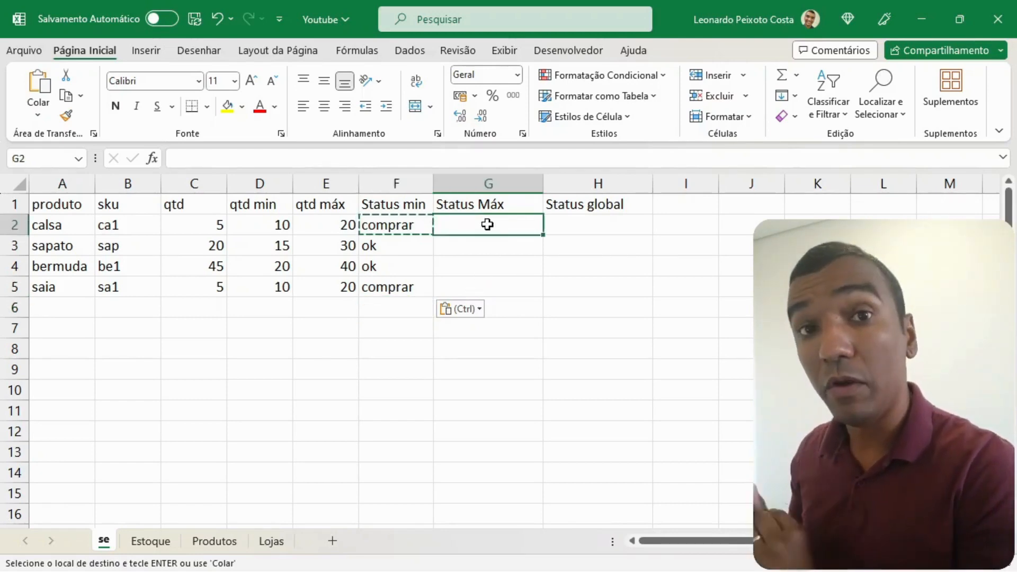
key(Escape)
text(=)
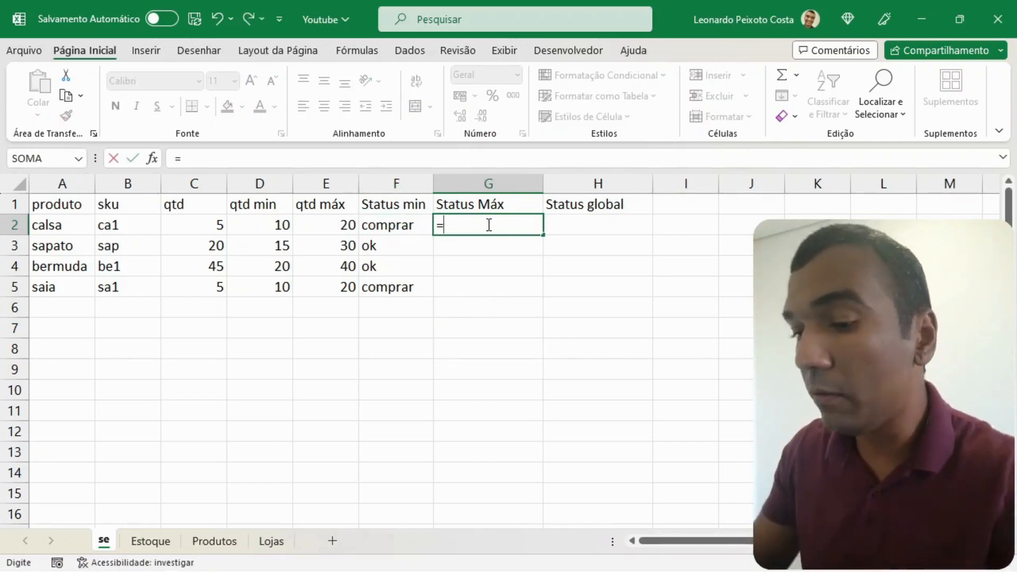
text(se()
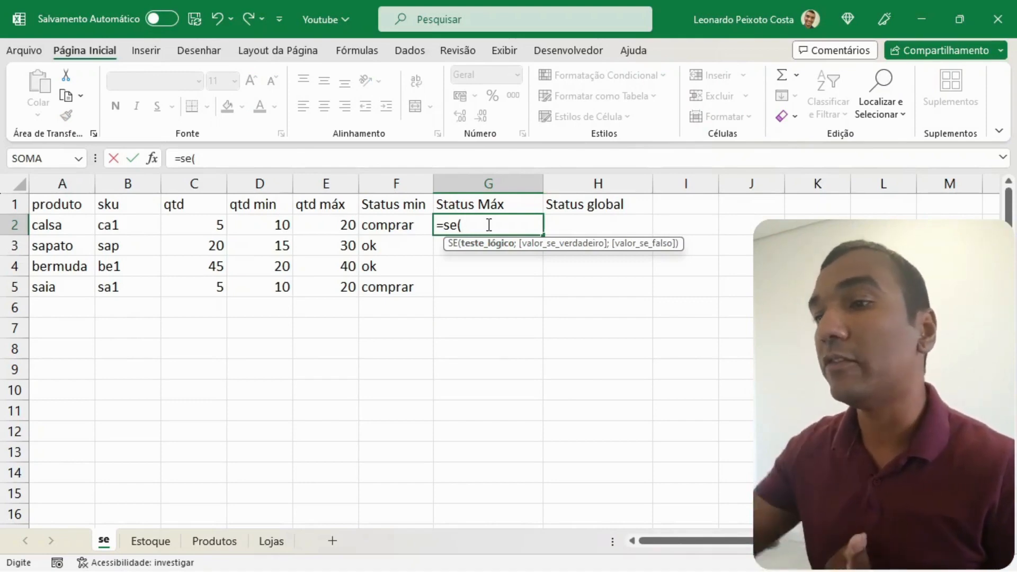
click(206, 228)
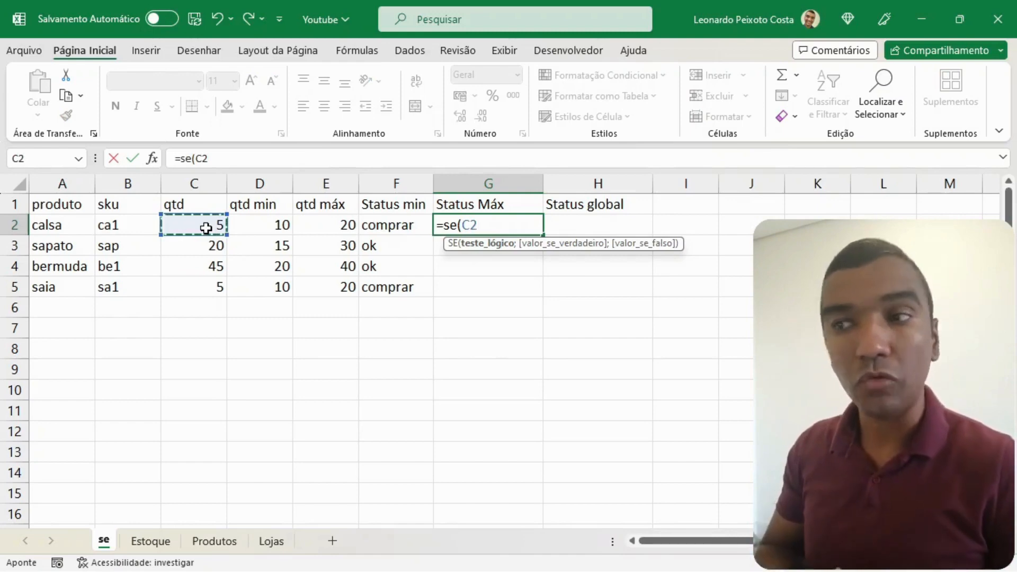
text(>)
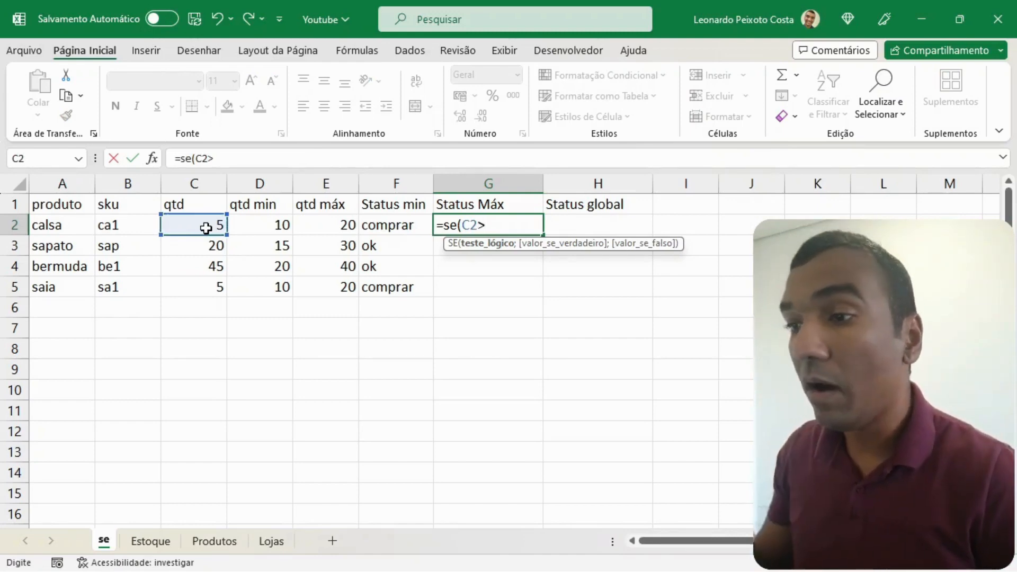
click(317, 221)
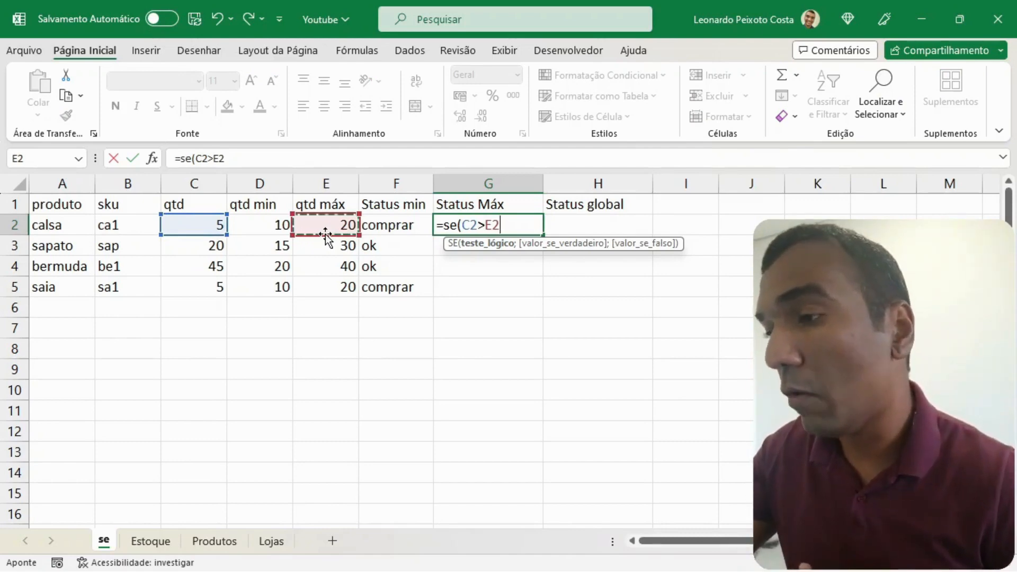
- Complete the Status Máx formula in G2 with "Vender" as the true value and "ok" as the false value
text(;)
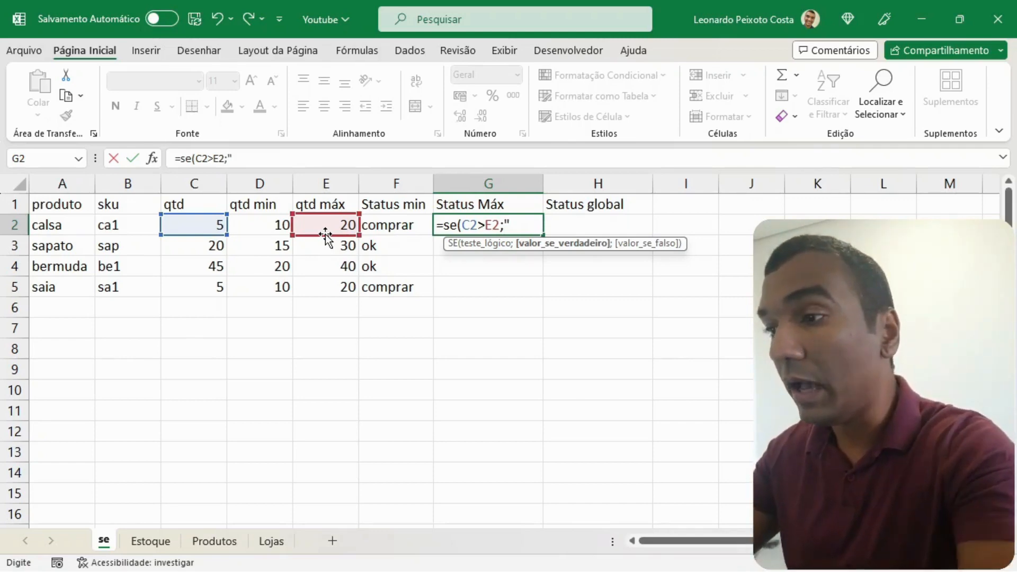
text("Vender")
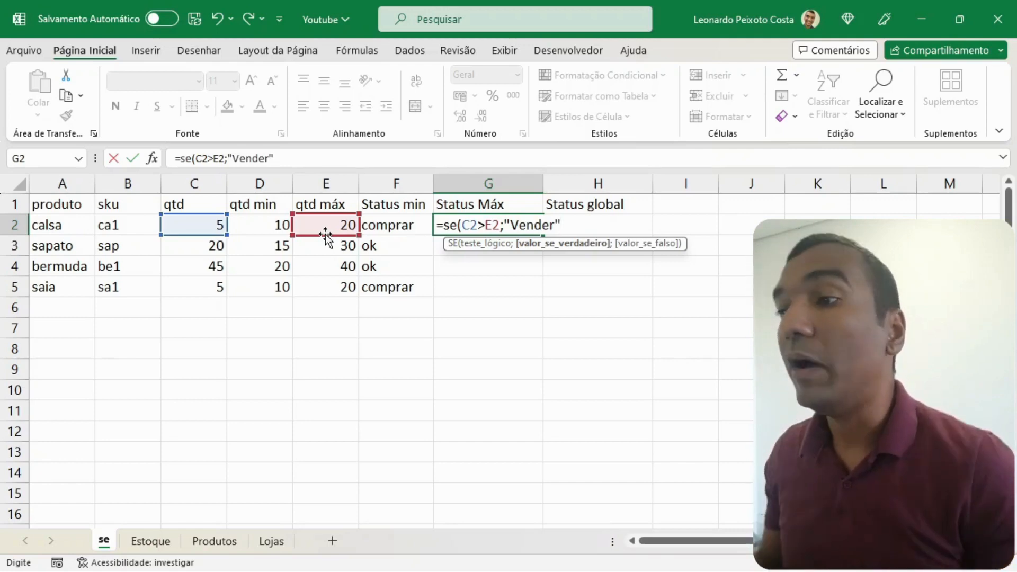
text(;)
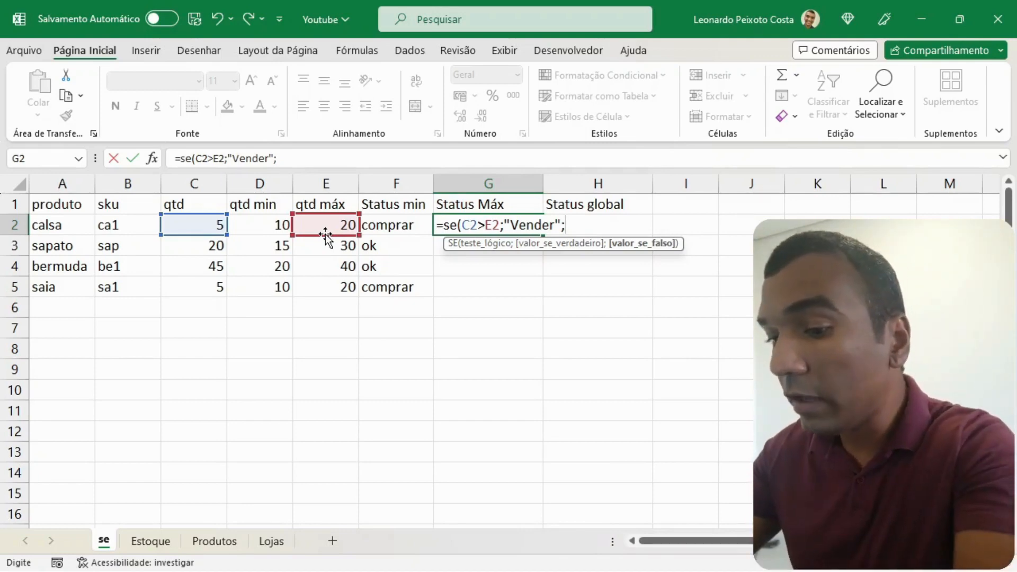
text("ok)
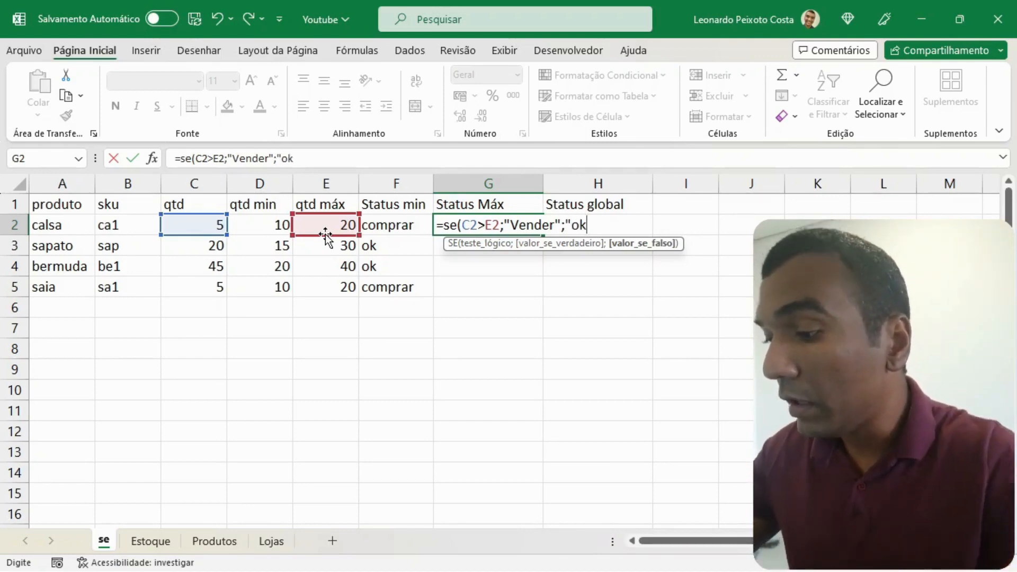
text("))
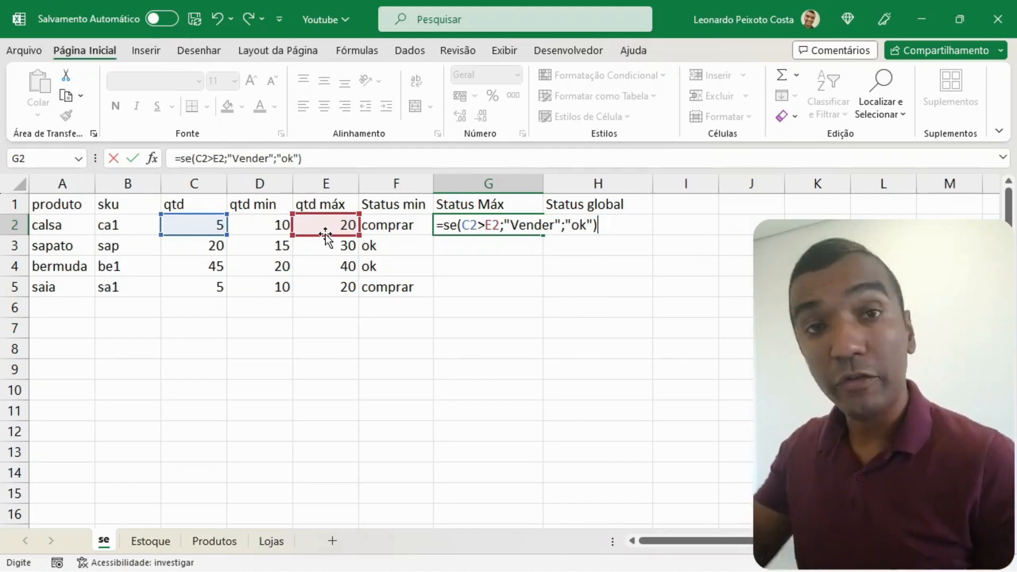
key(Return)
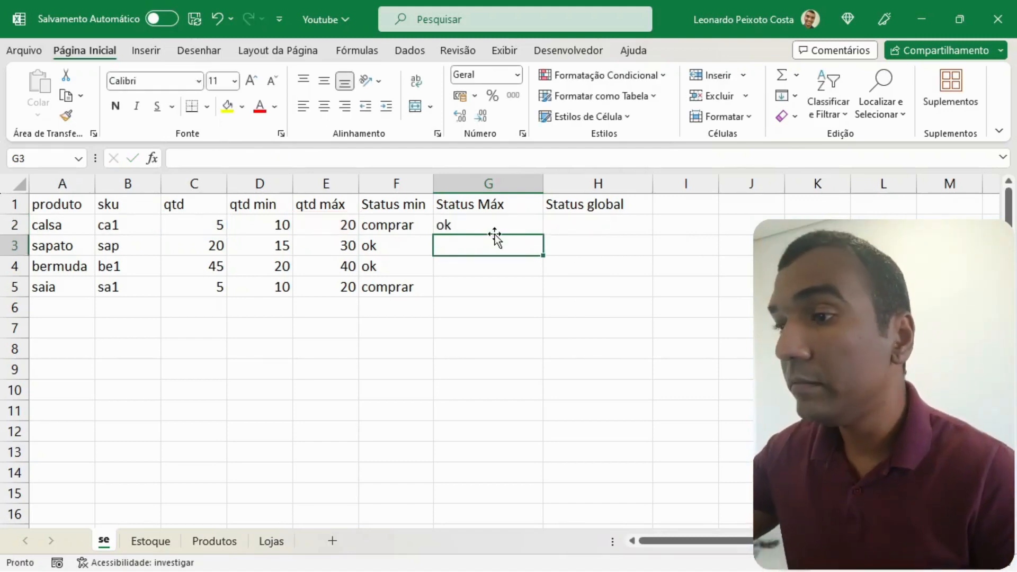
- Auto-fill the Status Máx formula from G2 down to G5
click(520, 221)
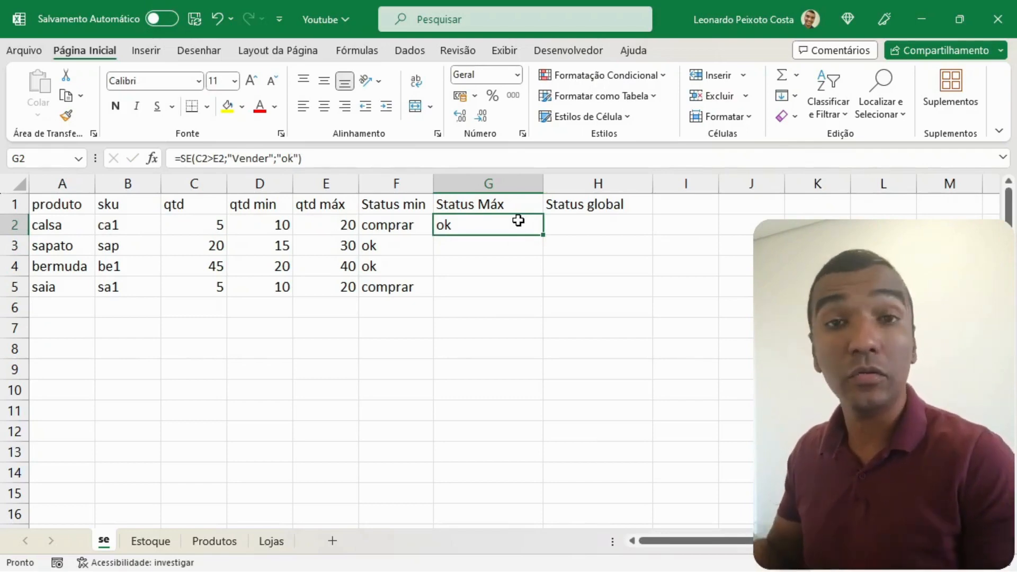
drag(543, 235, 464, 276)
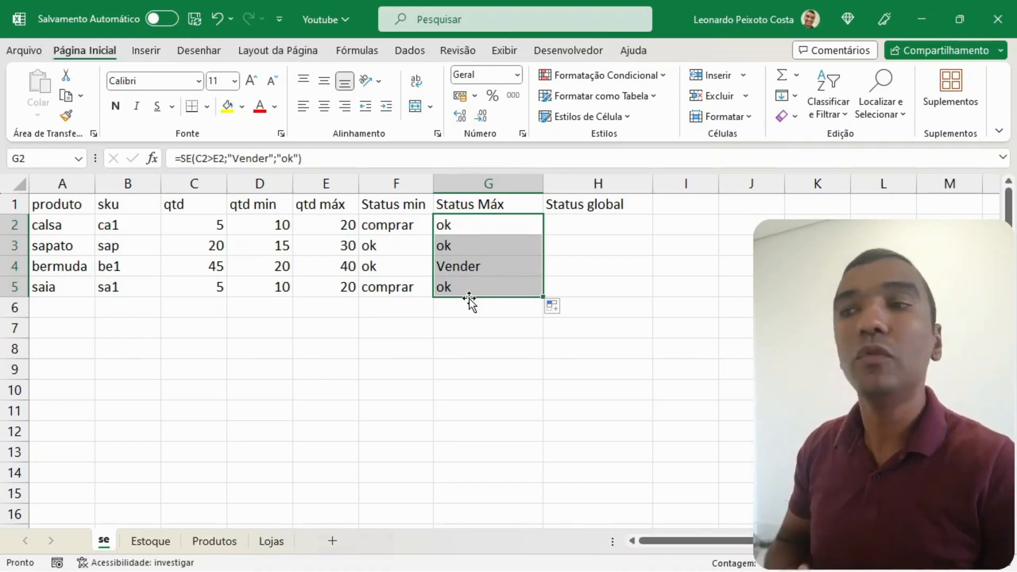
click(397, 183)
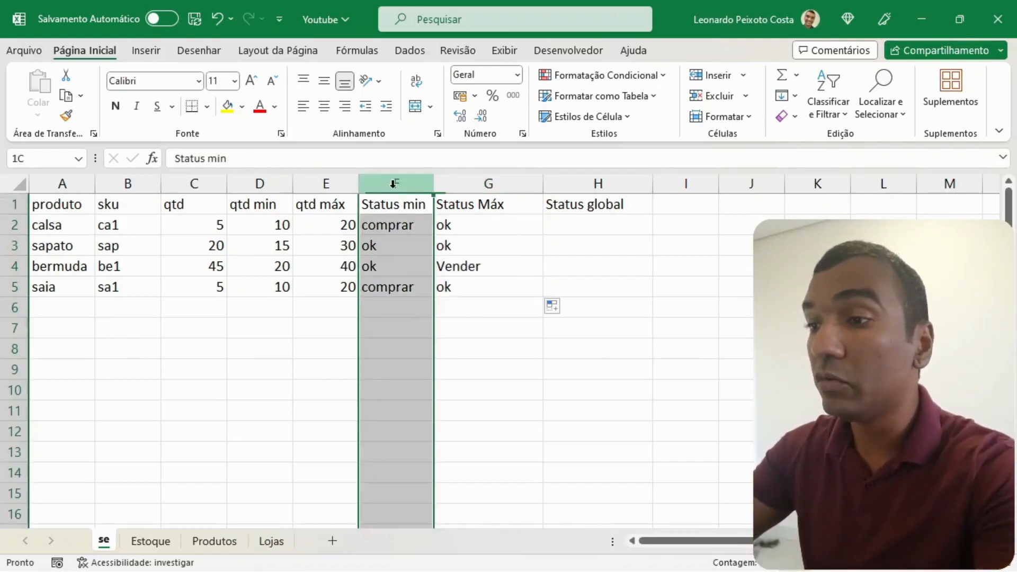
mouse_move(419, 184)
mouse_down()
mouse_move(462, 184)
mouse_move(416, 184)
mouse_up()
click(461, 183)
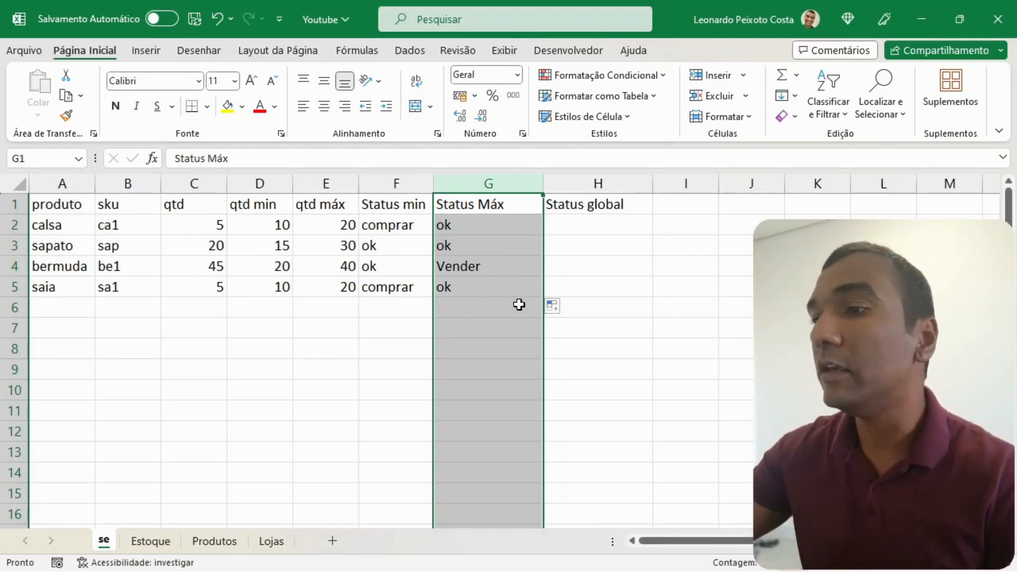
- Start an SE formula in H2 under Status global with C2<D2 as the logical test
click(564, 229)
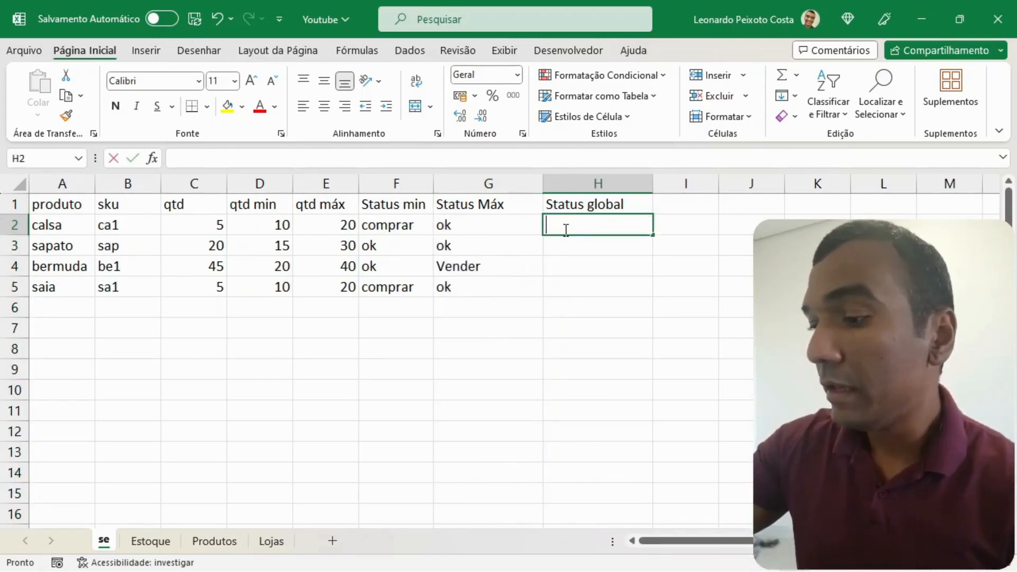
text(=se)
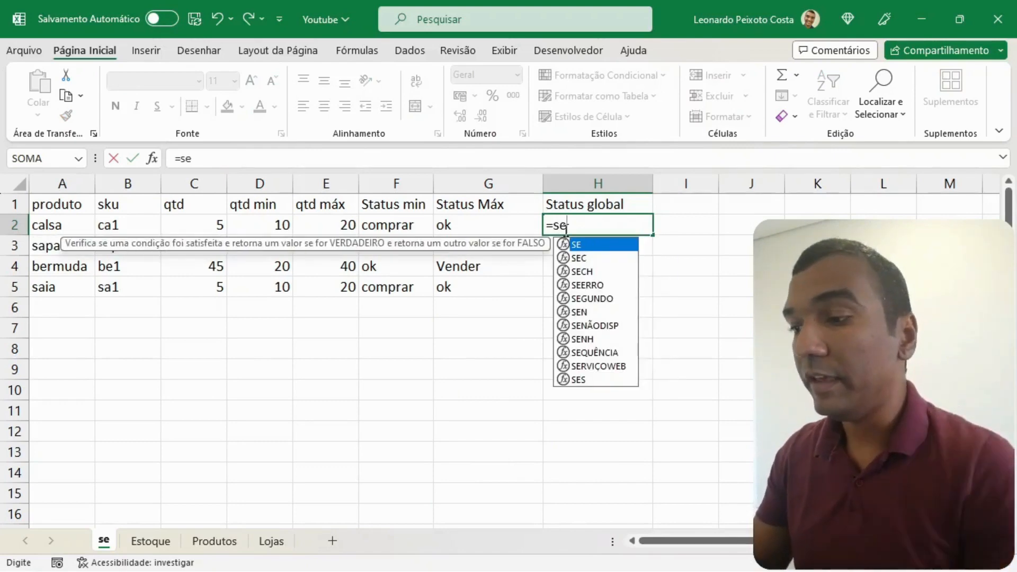
text(()
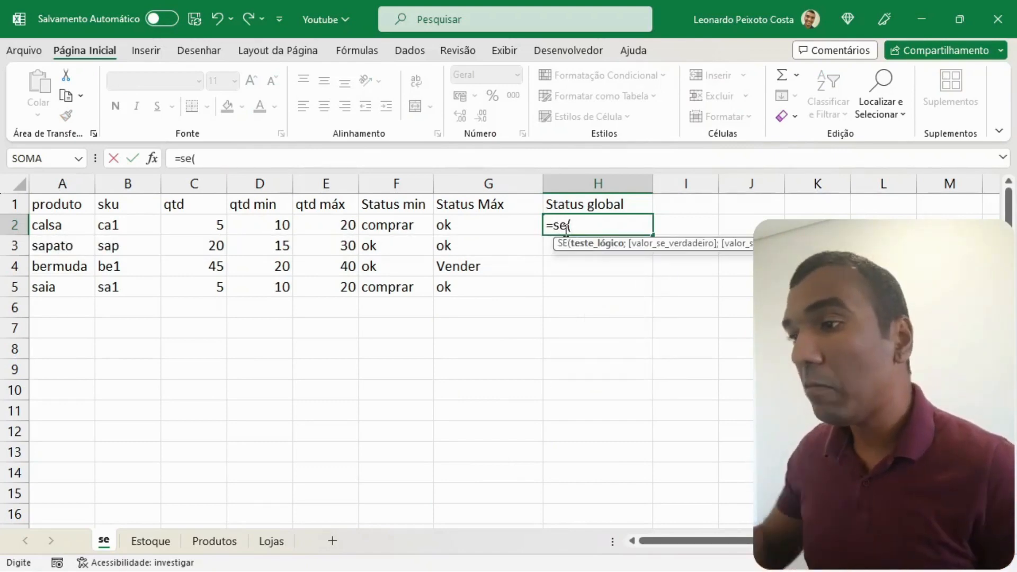
click(212, 229)
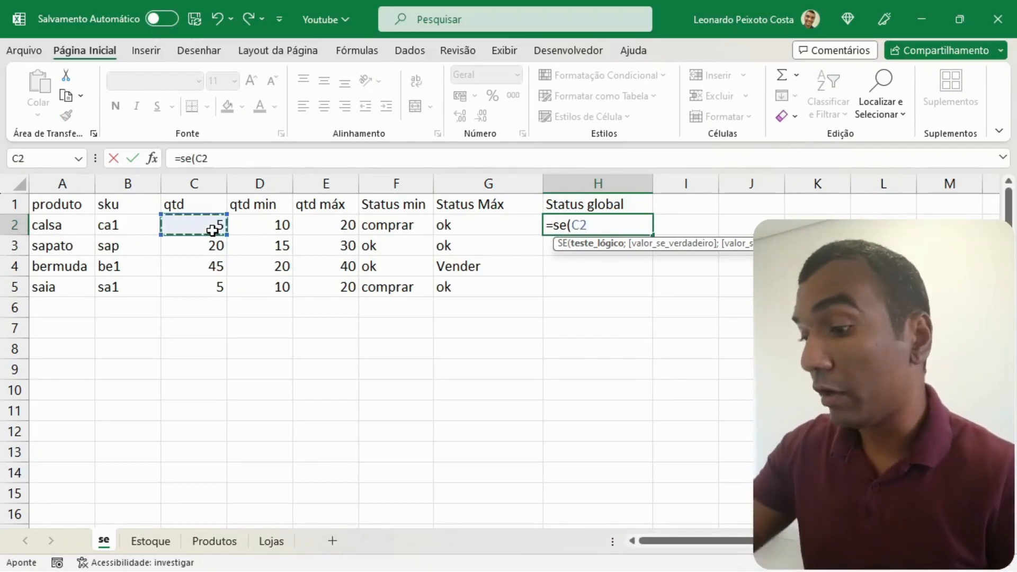
text(<)
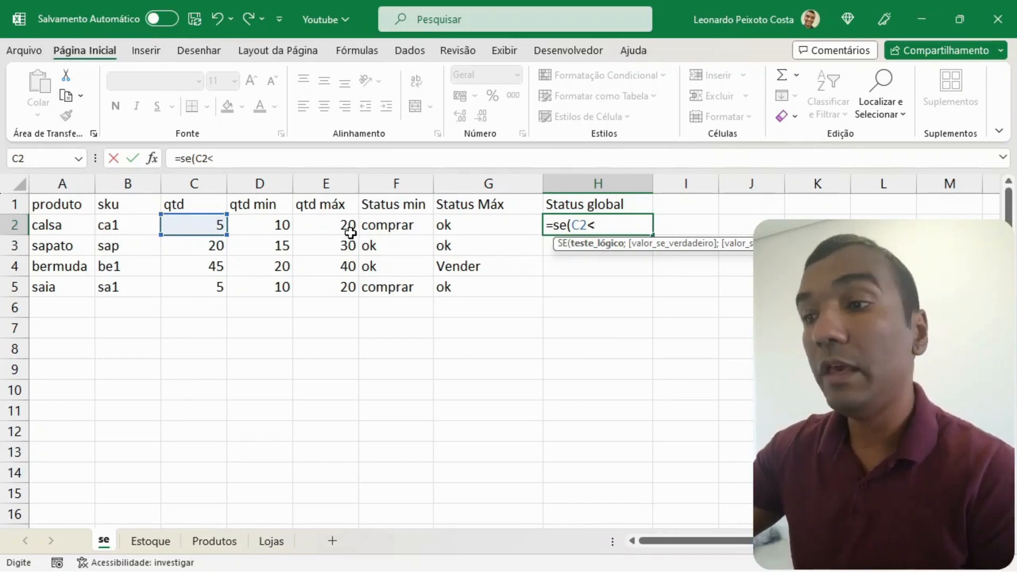
click(275, 230)
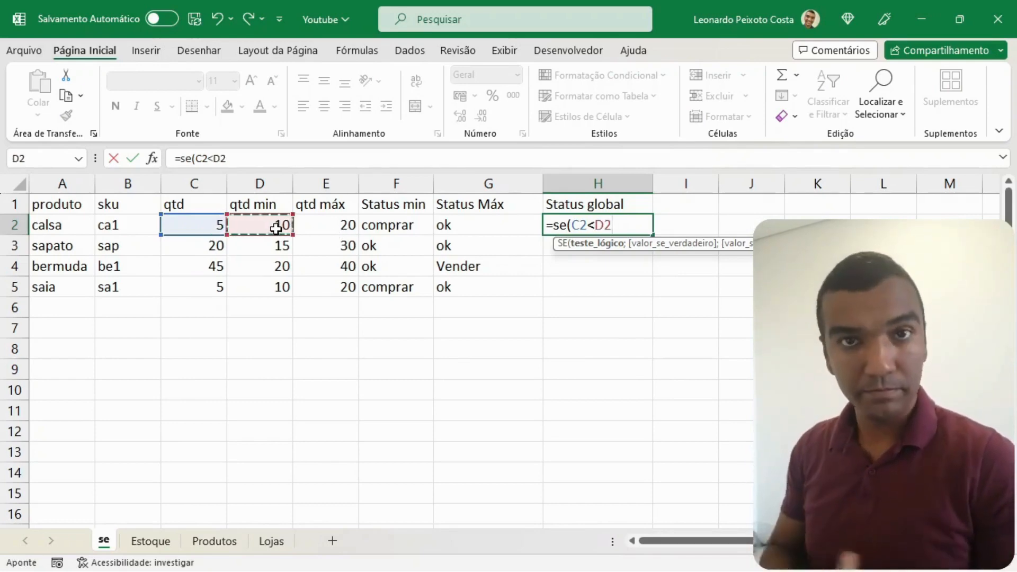
- Add "comprar" as the true value of the Status global formula in H2
text(;)
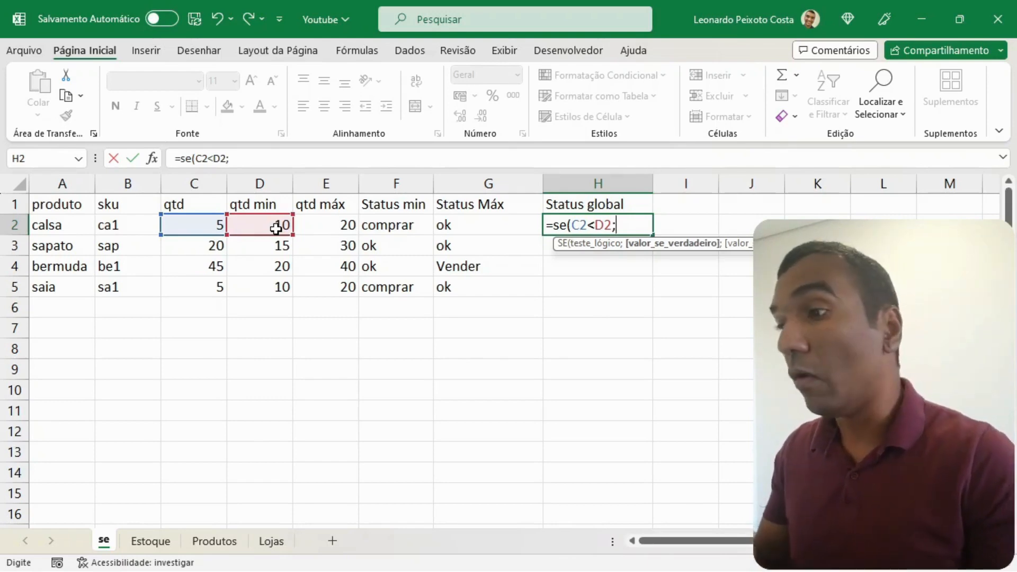
text(")
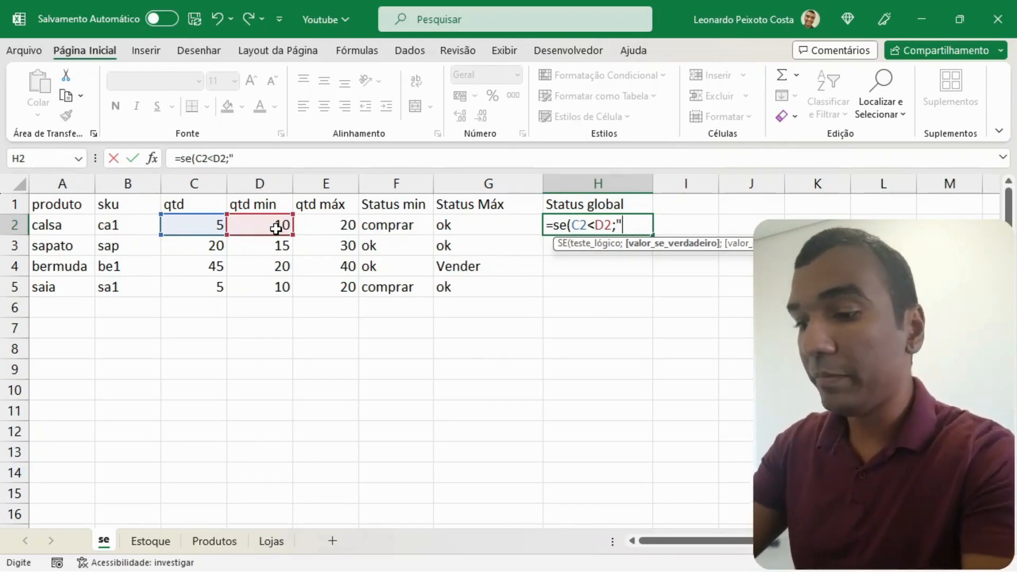
text(compra)
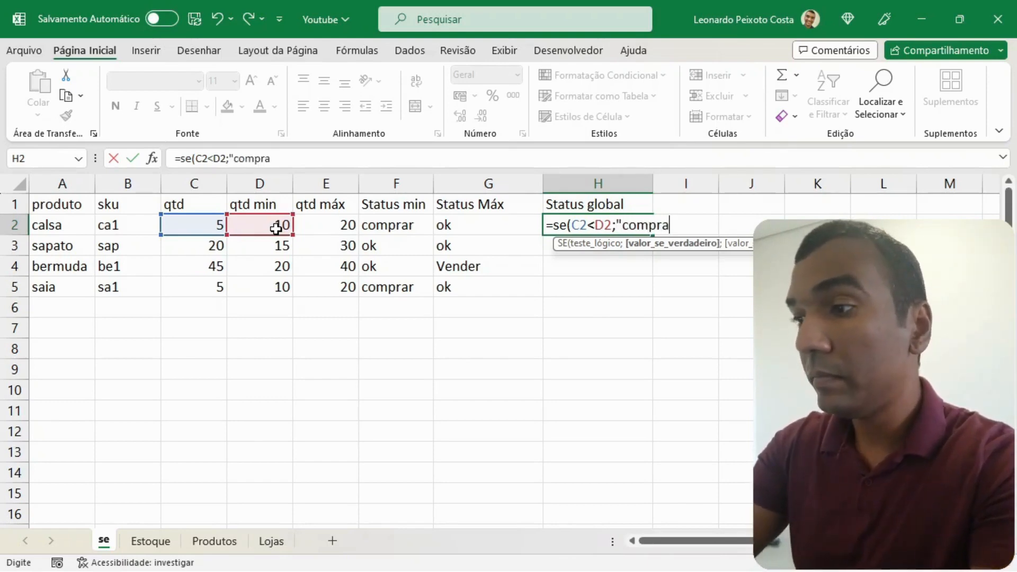
text(r")
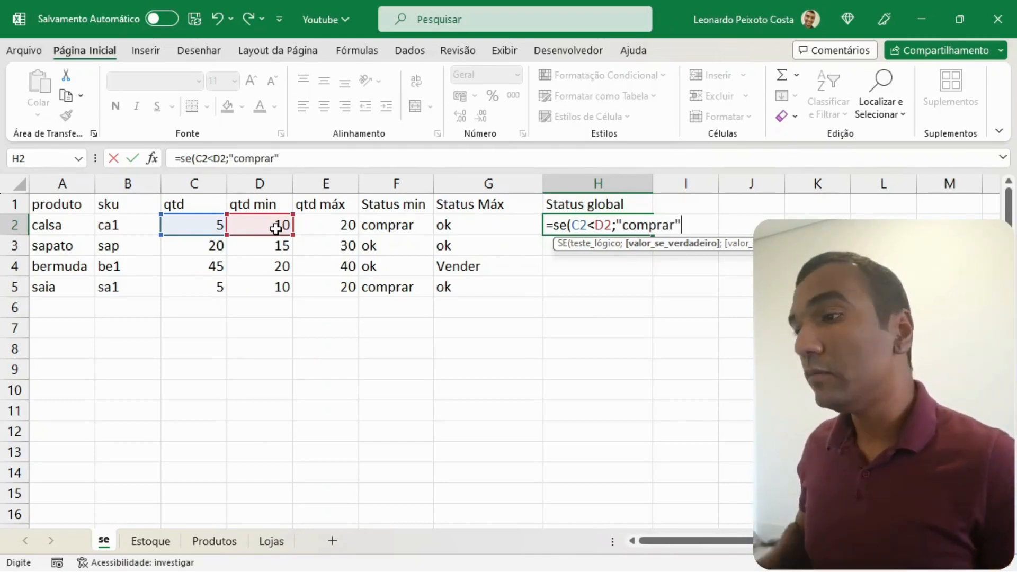
- Nest a second SE, opened inside parentheses, as the false value of the H2 formula, with C2>E2 as its logical test
text(;)
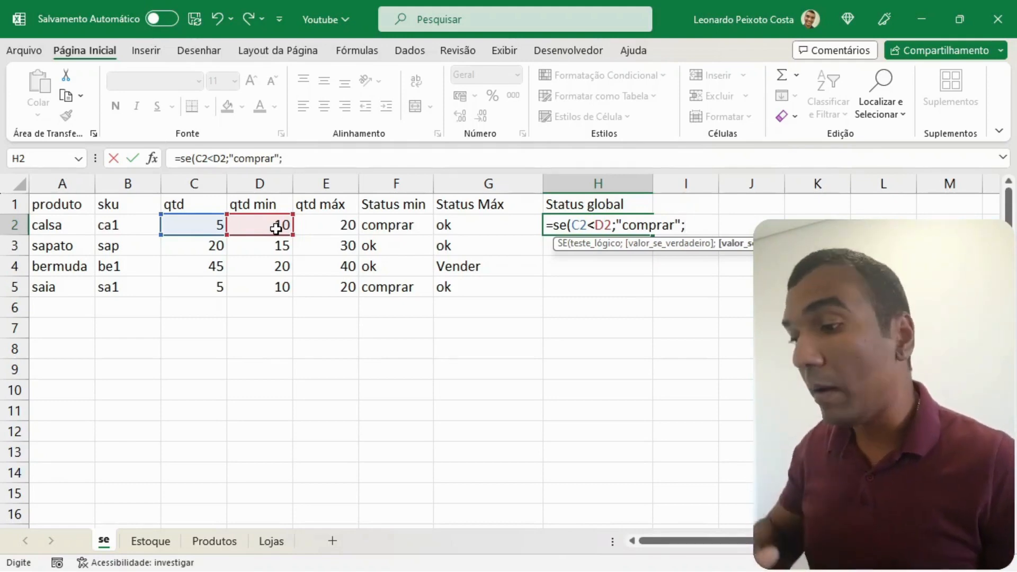
text(()
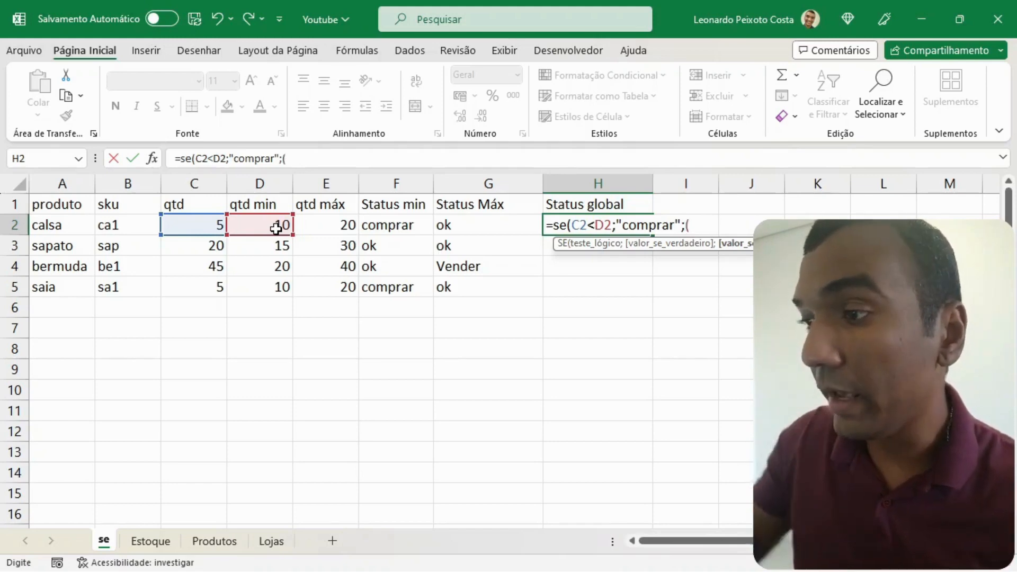
text(se)
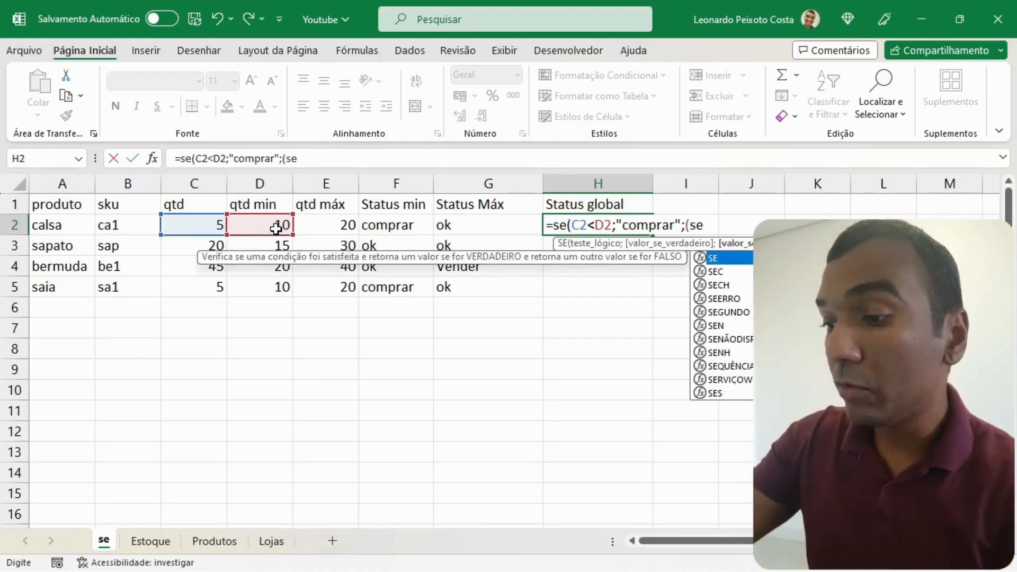
text(()
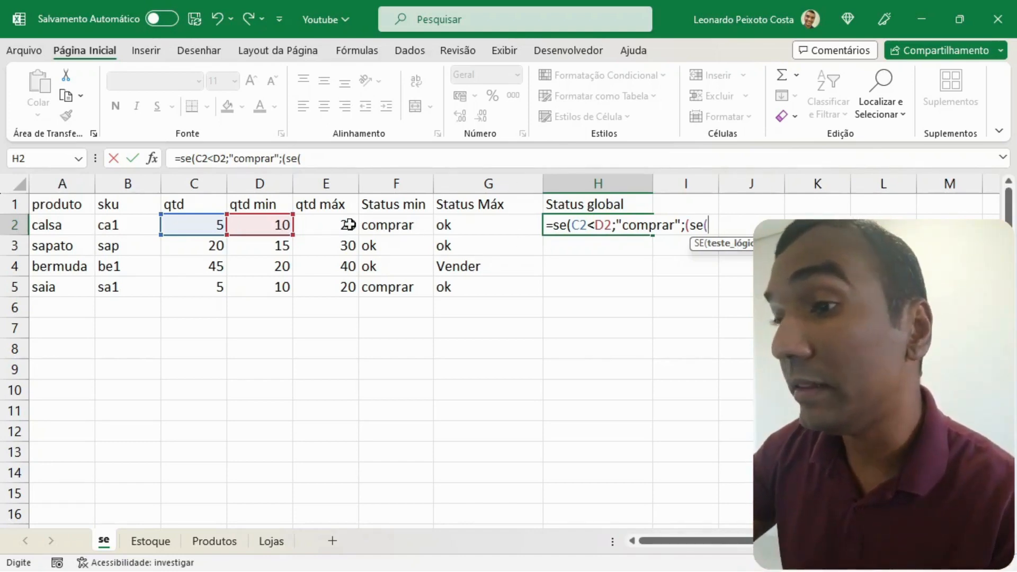
click(199, 228)
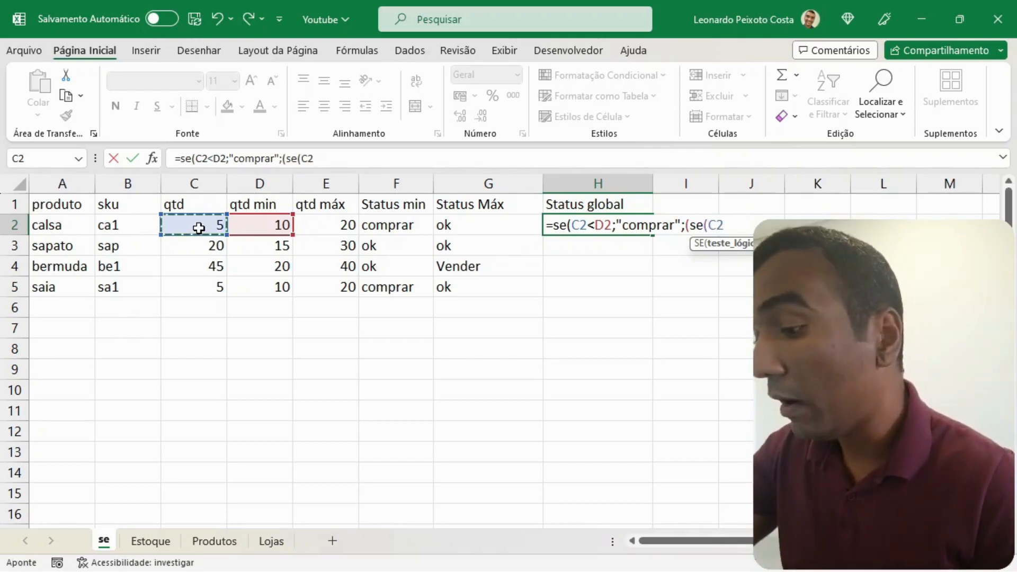
text(>)
click(334, 225)
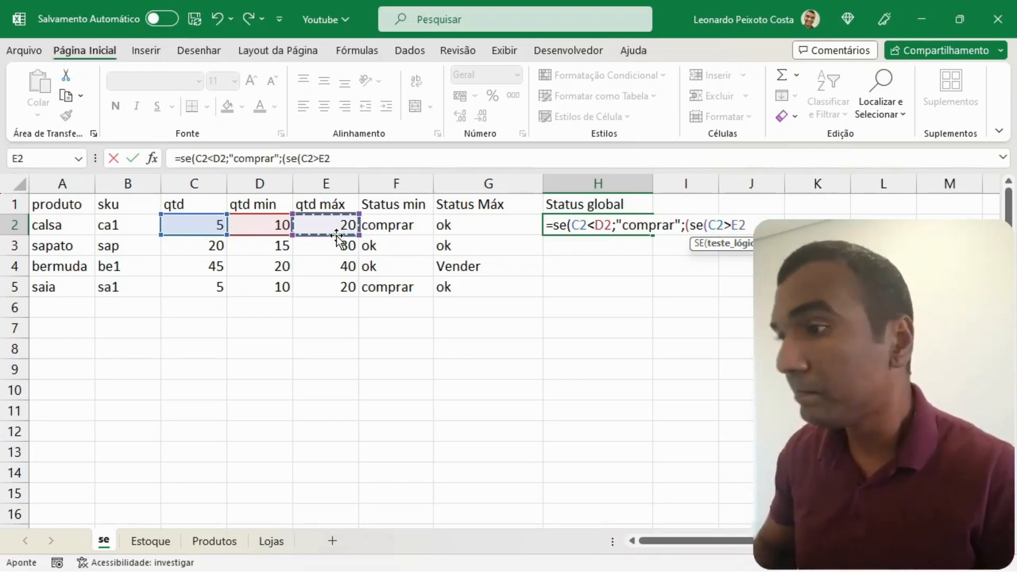
- Add "Vender" as the true value of the nested SE in the H2 formula
text(;)
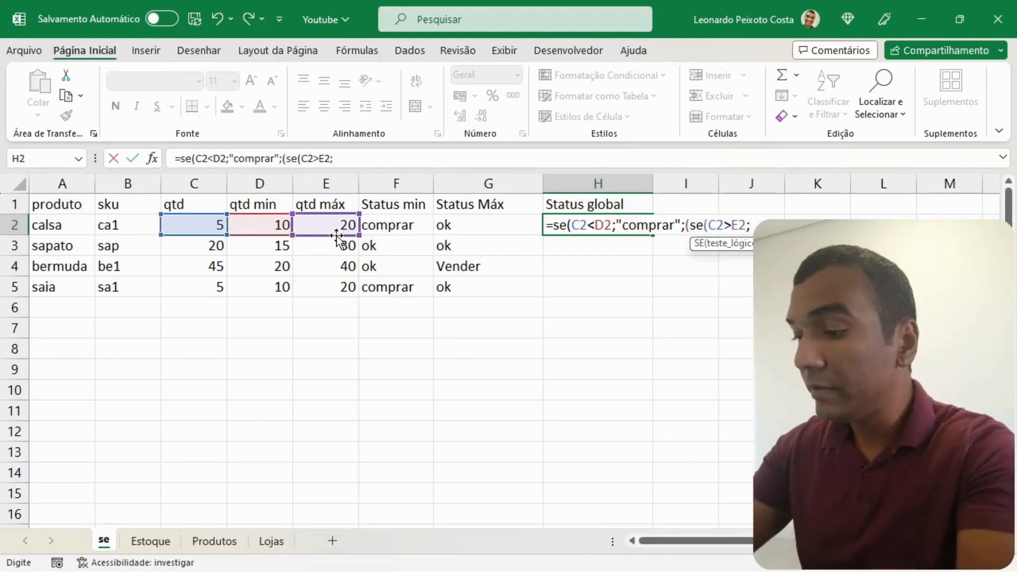
text(")
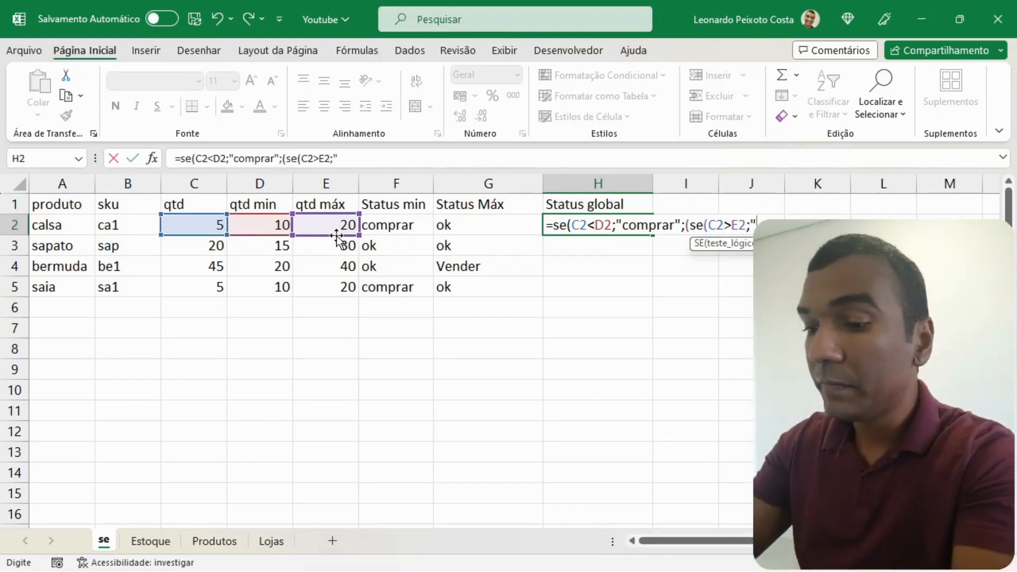
text(ve)
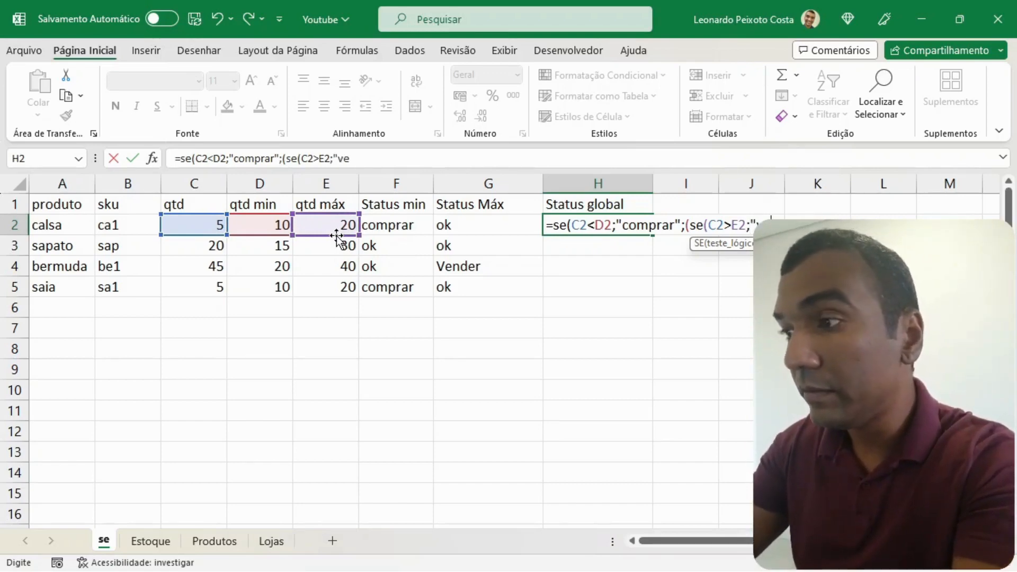
text(nd)
key(BackSpace)
key(BackSpace)
key(BackSpace)
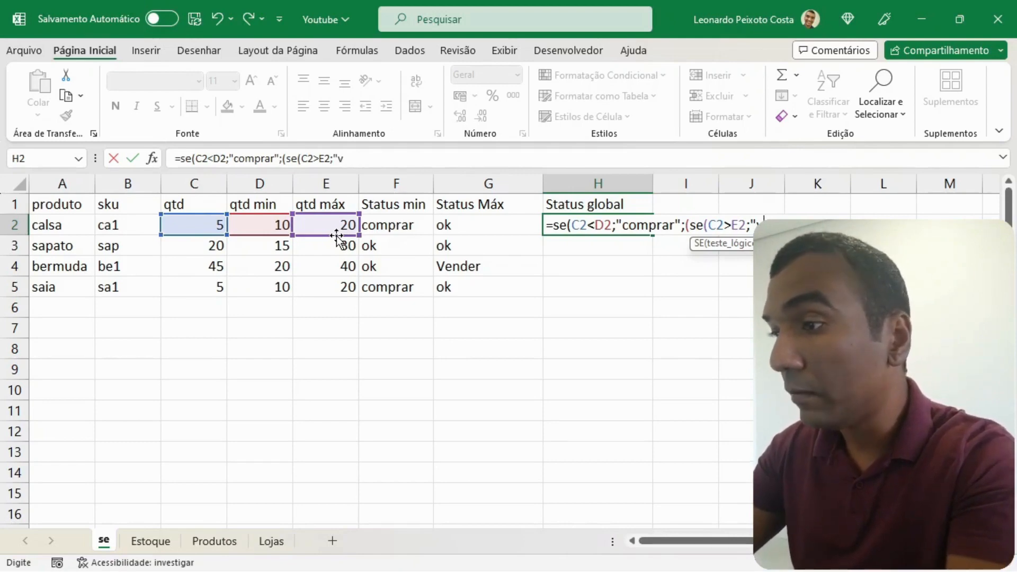
key(BackSpace)
text(Ve)
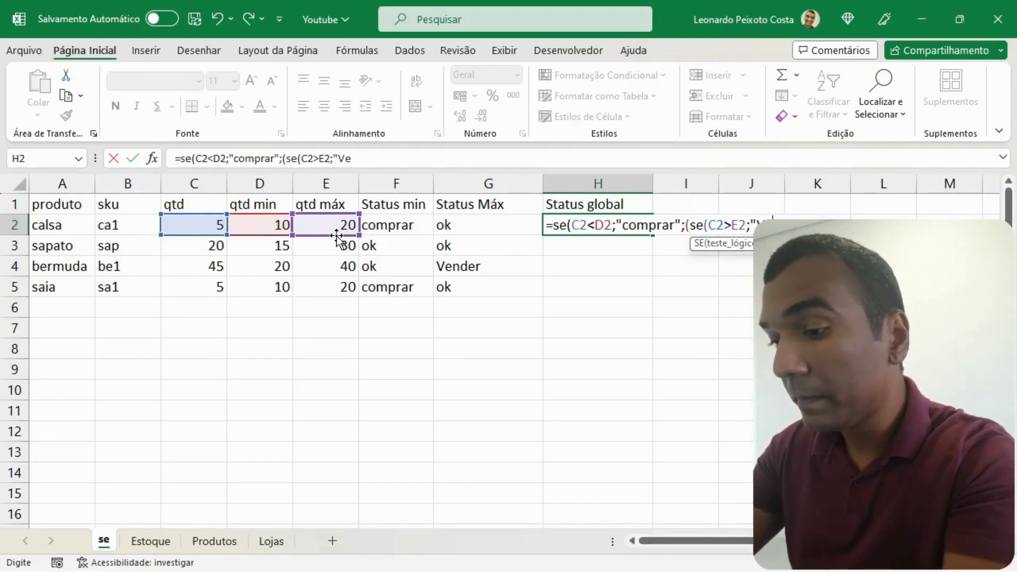
text(nder)
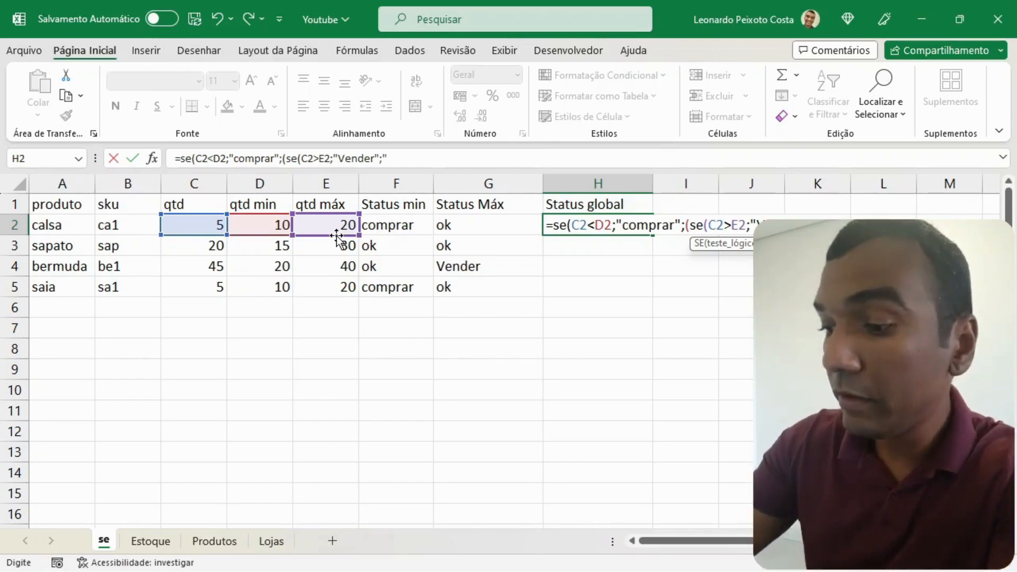
- Add "ok" as the nested SE's false value, close all open parentheses and commit the Status global formula in H2
text(ok)
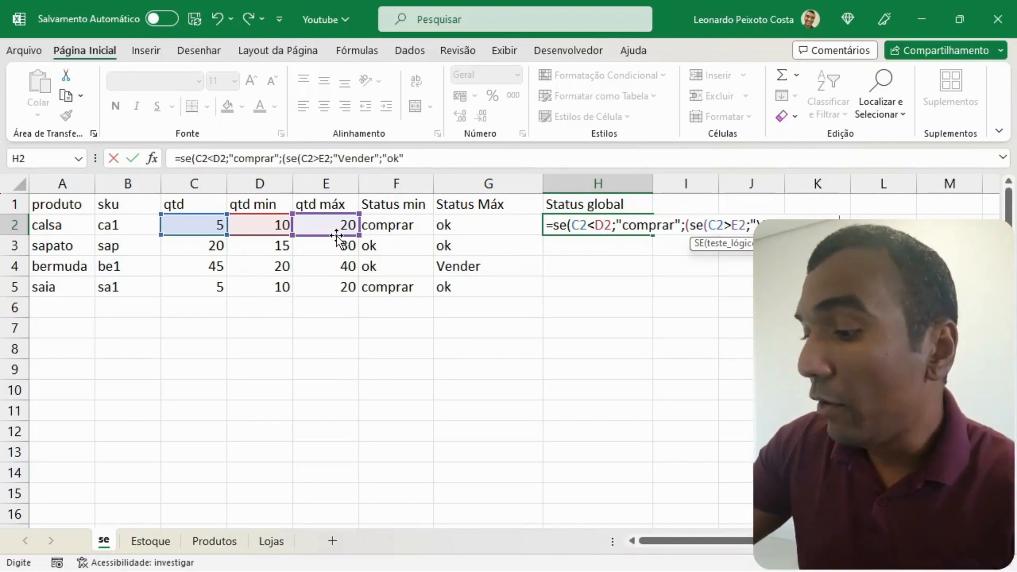
text())
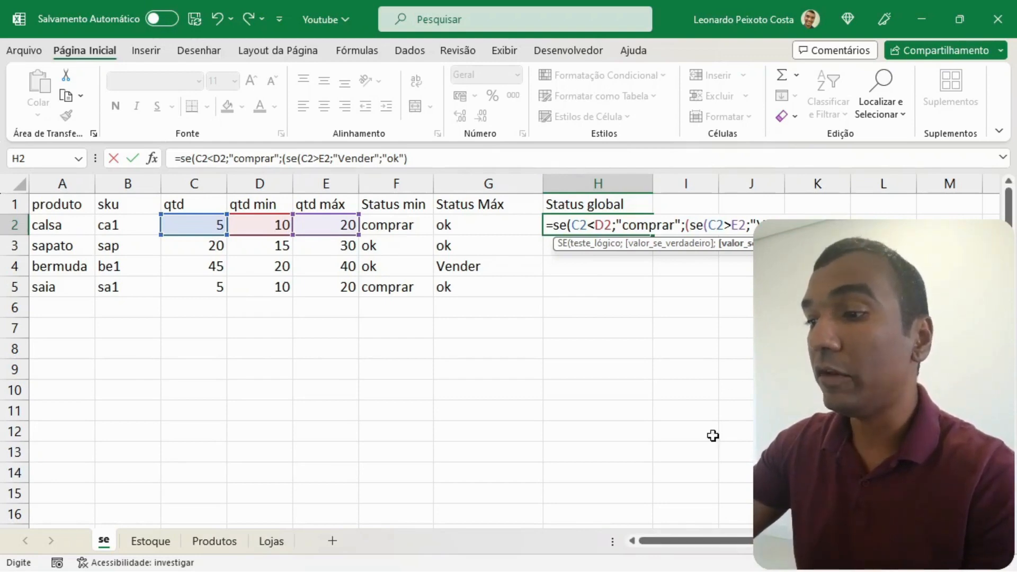
drag(667, 541, 689, 541)
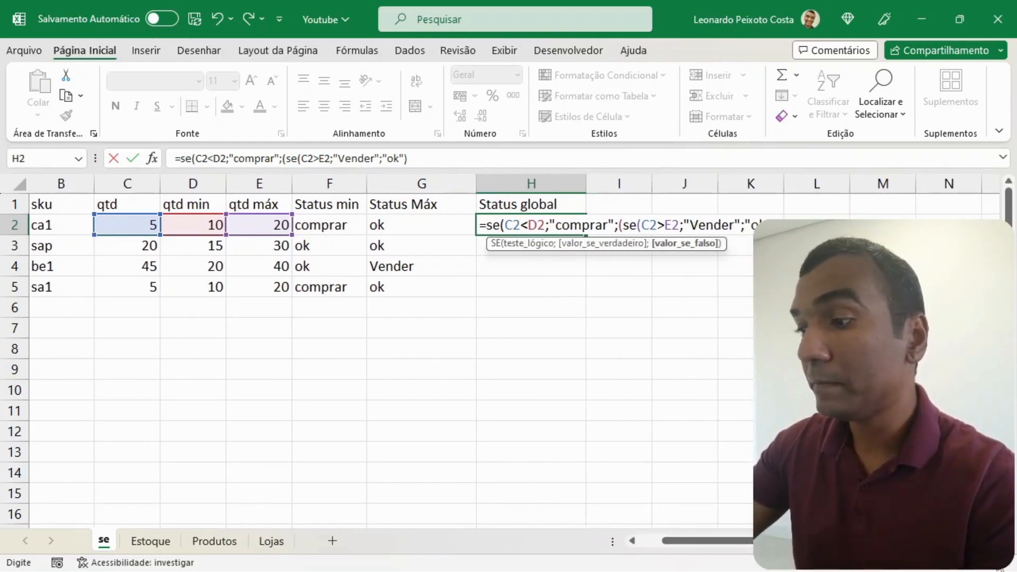
scroll(508, 350, right, 4)
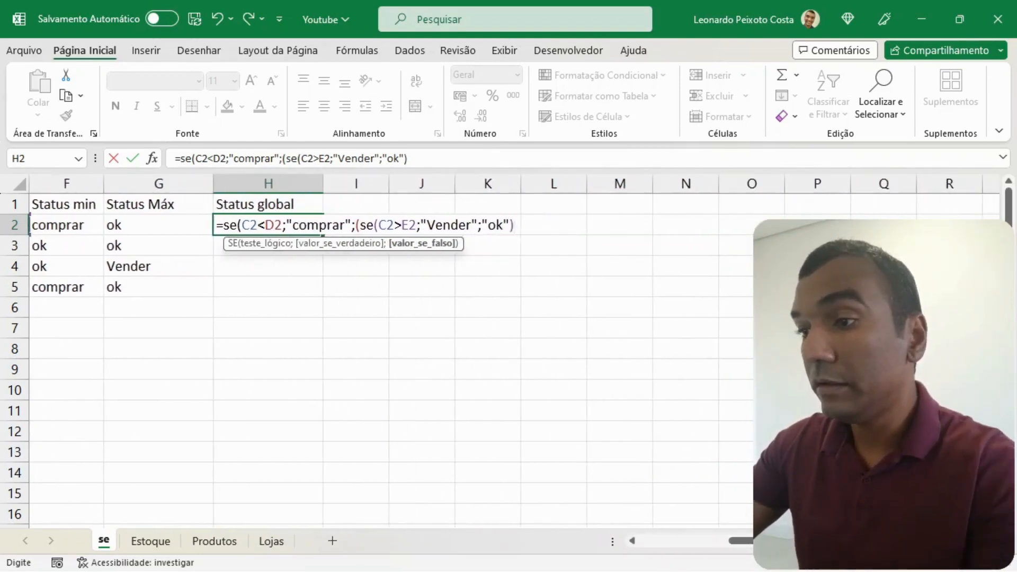
drag(515, 225, 374, 225)
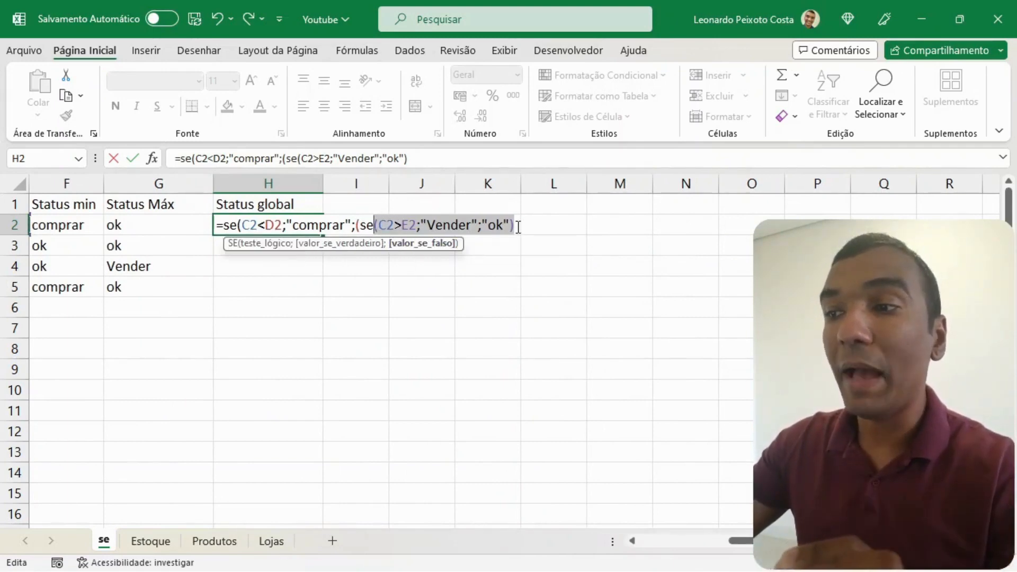
click(426, 160)
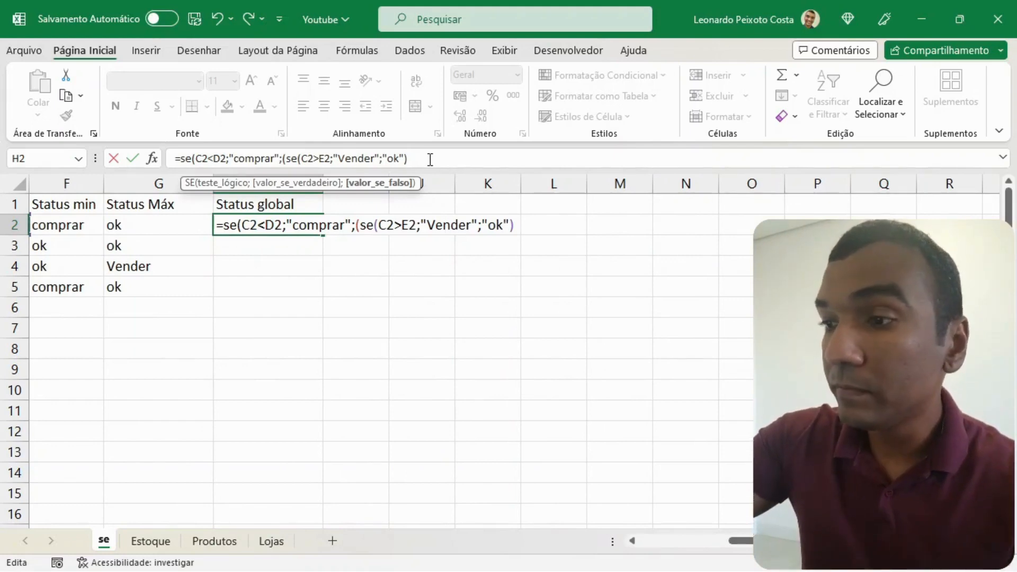
text())
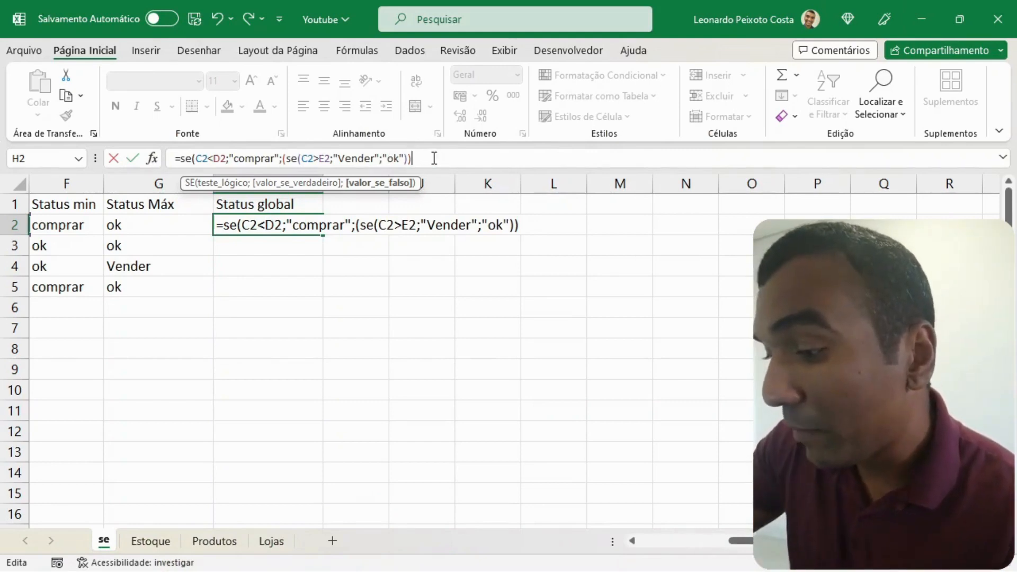
text())
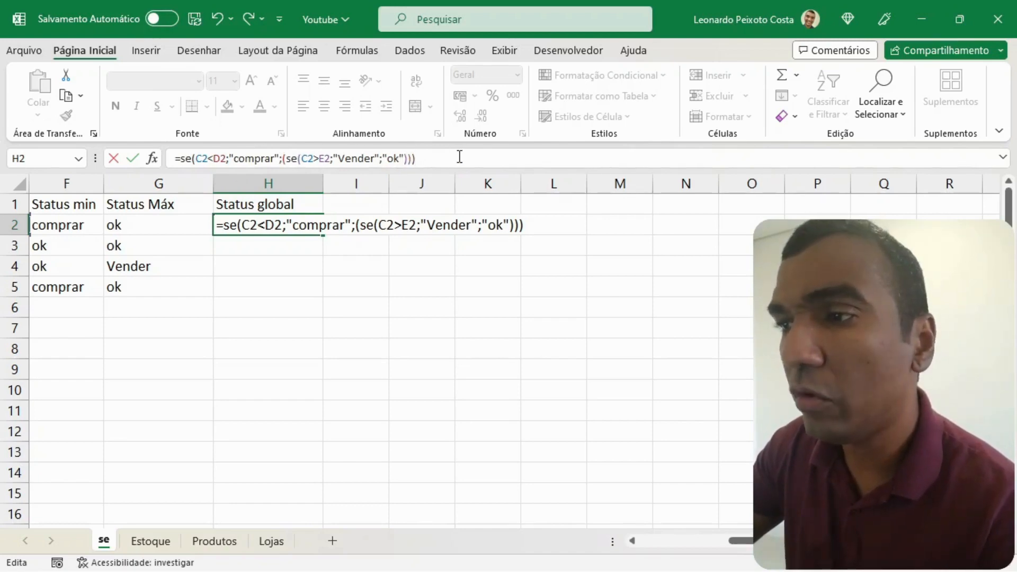
key(Return)
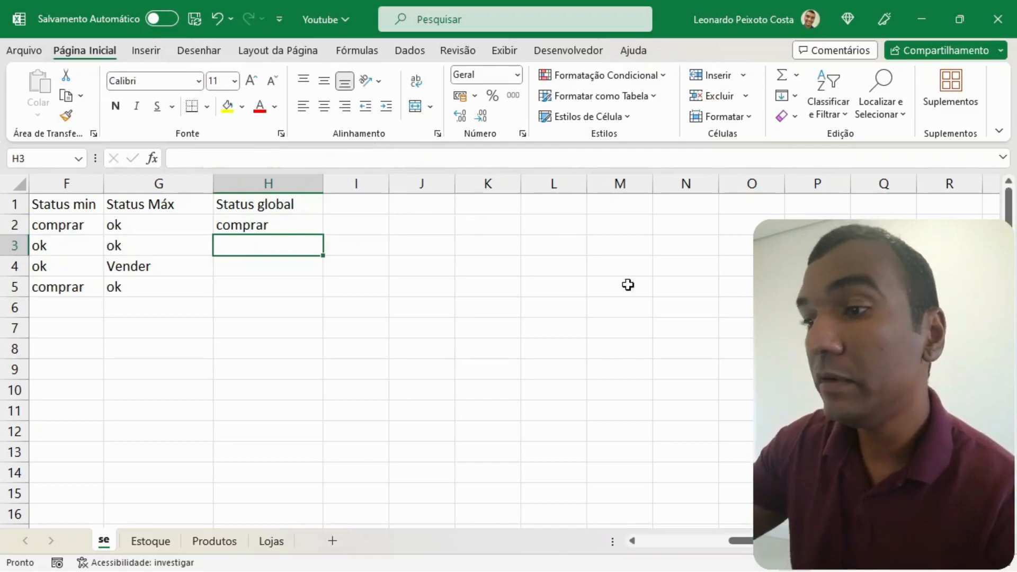
- Compare the calsa row's quantity with its minimum and maximum limits and check its status cells
drag(729, 543, 672, 541)
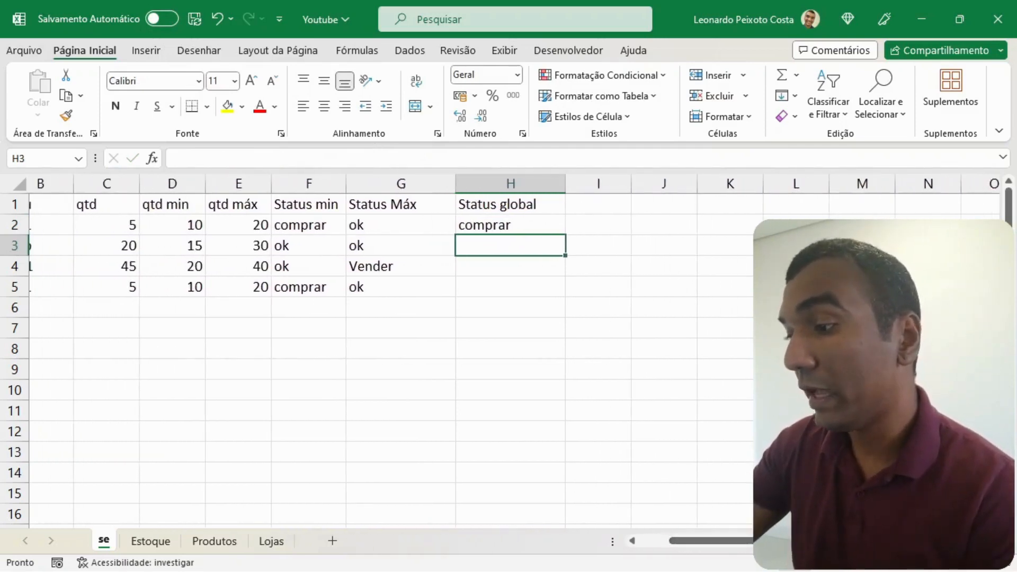
click(977, 562)
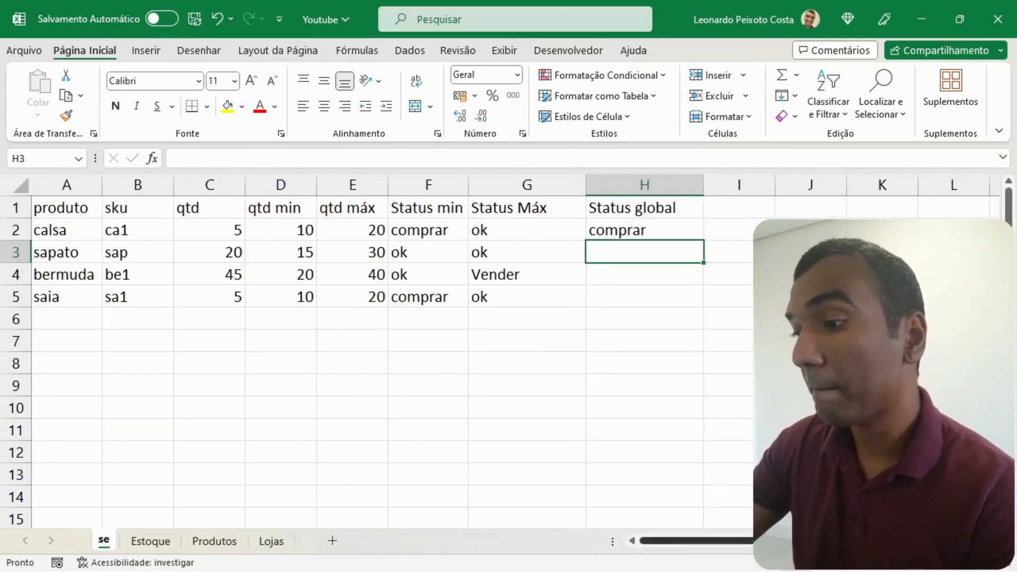
drag(769, 540, 770, 541)
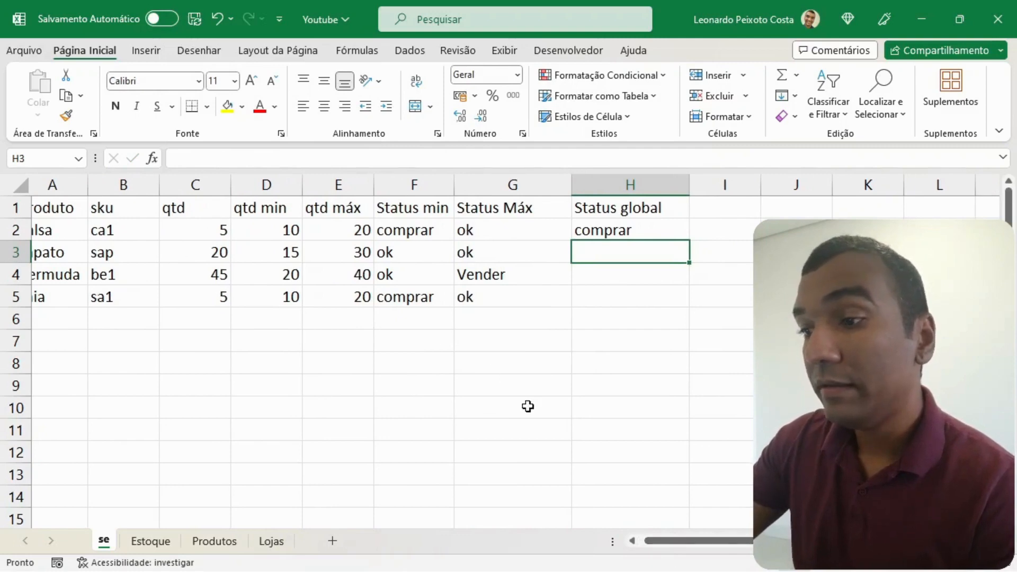
drag(653, 541, 643, 542)
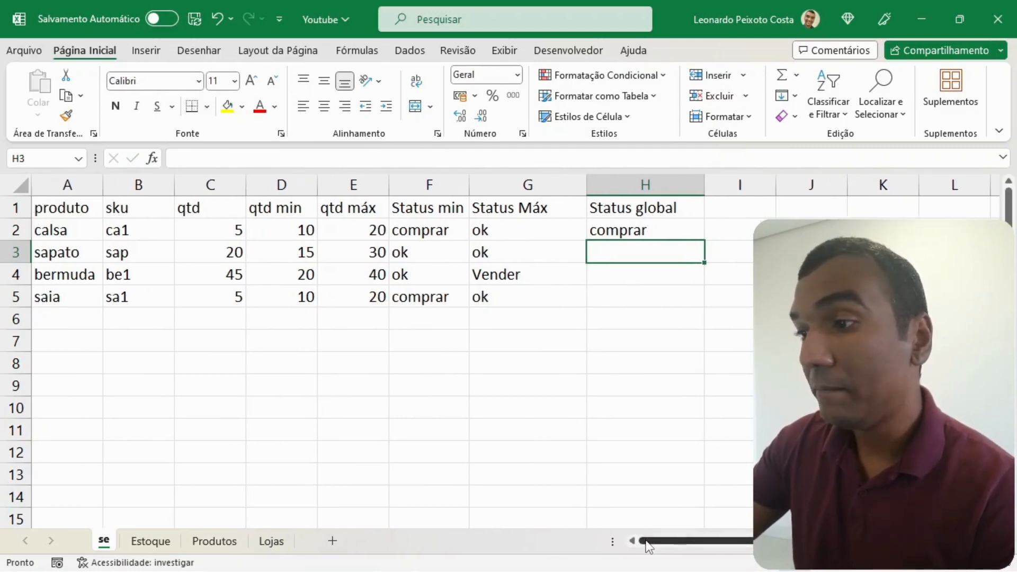
click(221, 232)
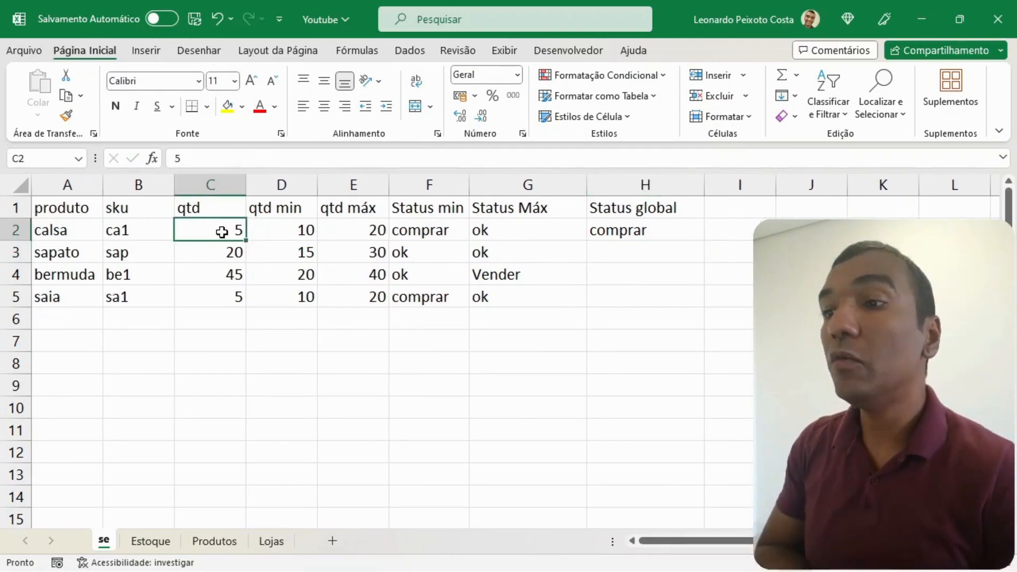
key(Right)
key(Right)
key(Right)
key(Right)
key(Right)
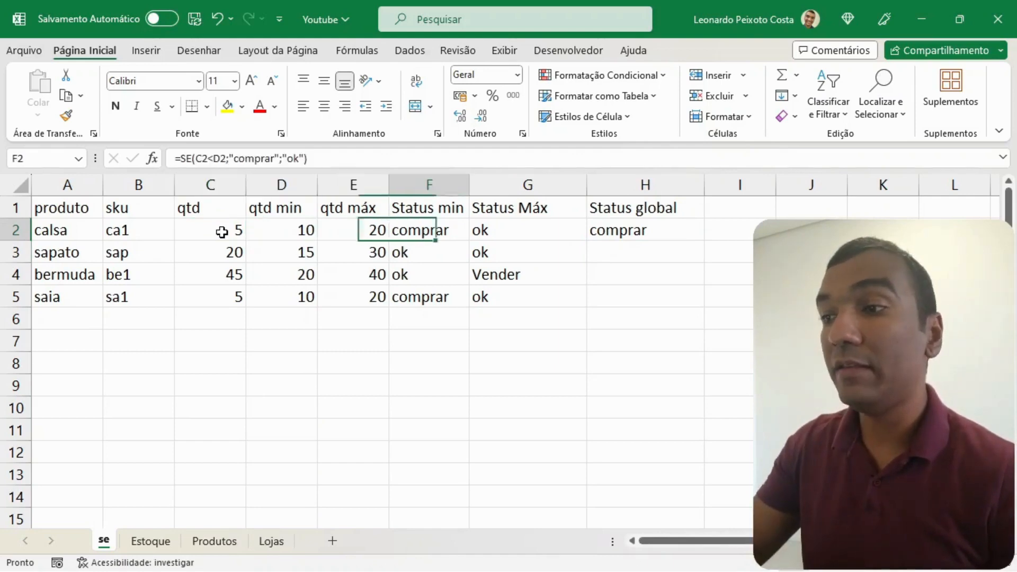
key(Left)
key(Left)
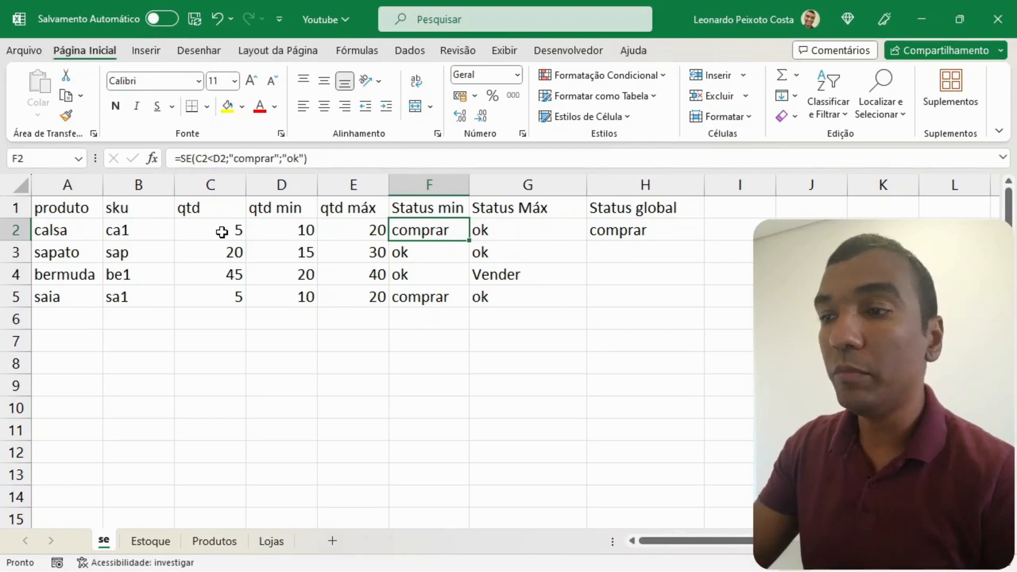
- Auto-fill the Status global formula from H2 down to H5
click(626, 234)
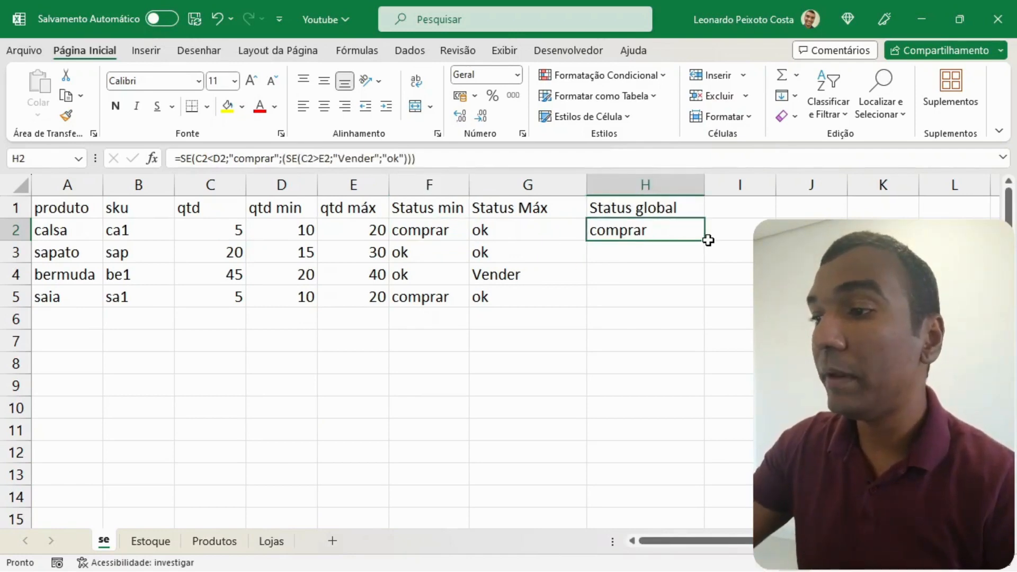
double_click(705, 240)
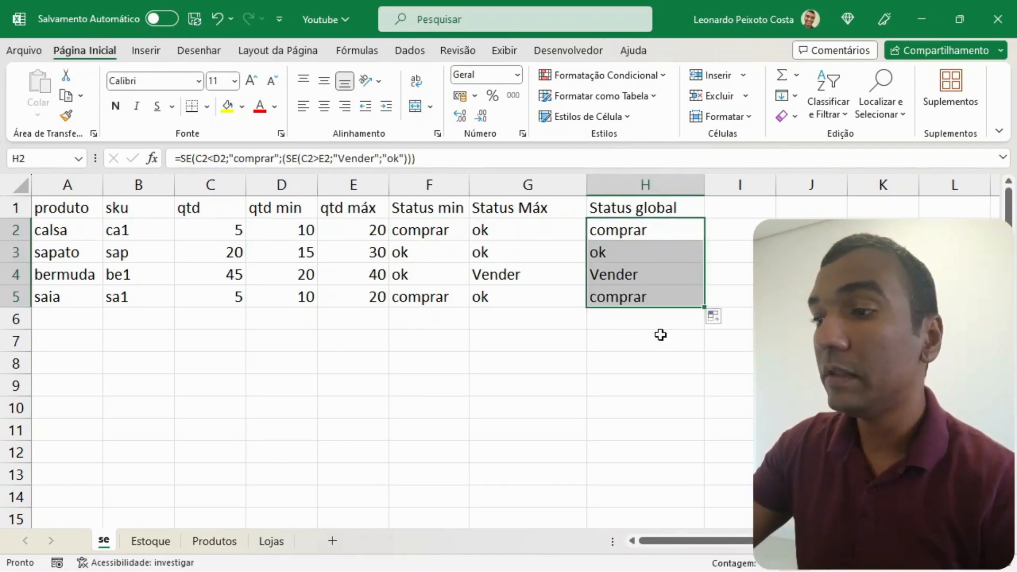
- Check the sapato row's Status global against its quantity, minimum and maximum limits, Status min and Status Máx
click(614, 260)
key(Left)
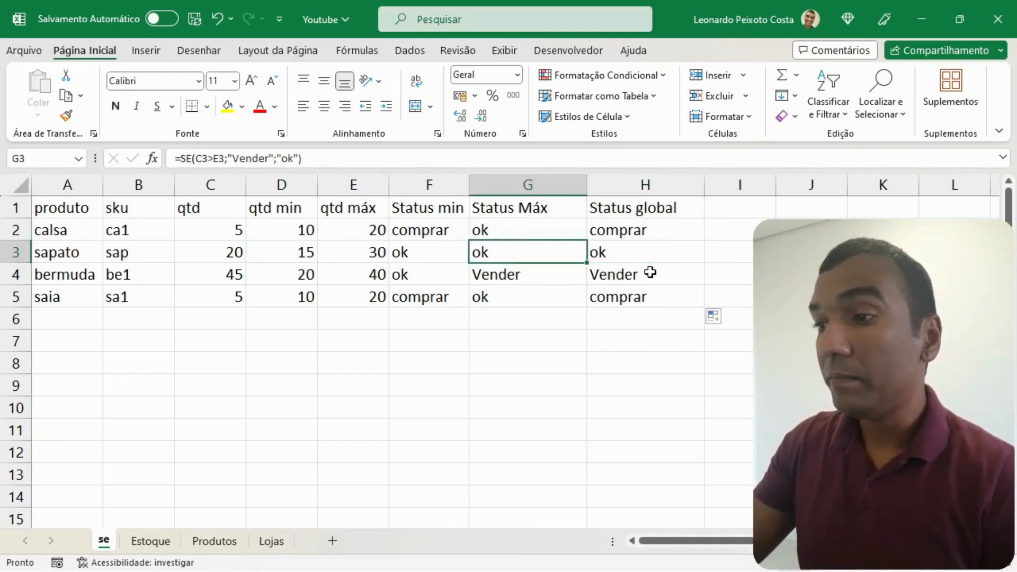
key(Left)
key(Left)
key(Left)
key(Left)
key(Left)
key(Left)
key(Right)
key(Right)
key(Right)
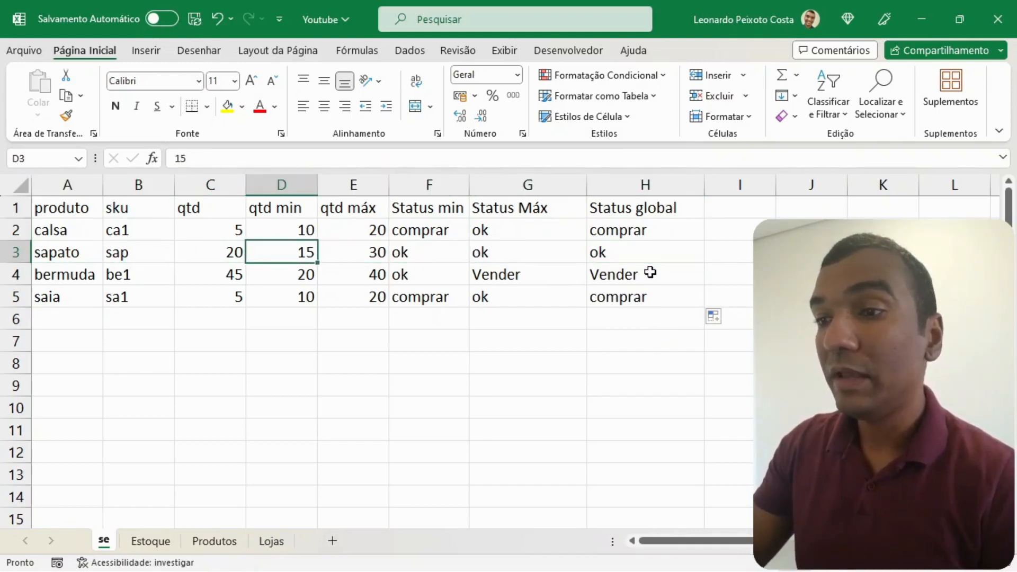
key(Left)
key(Right)
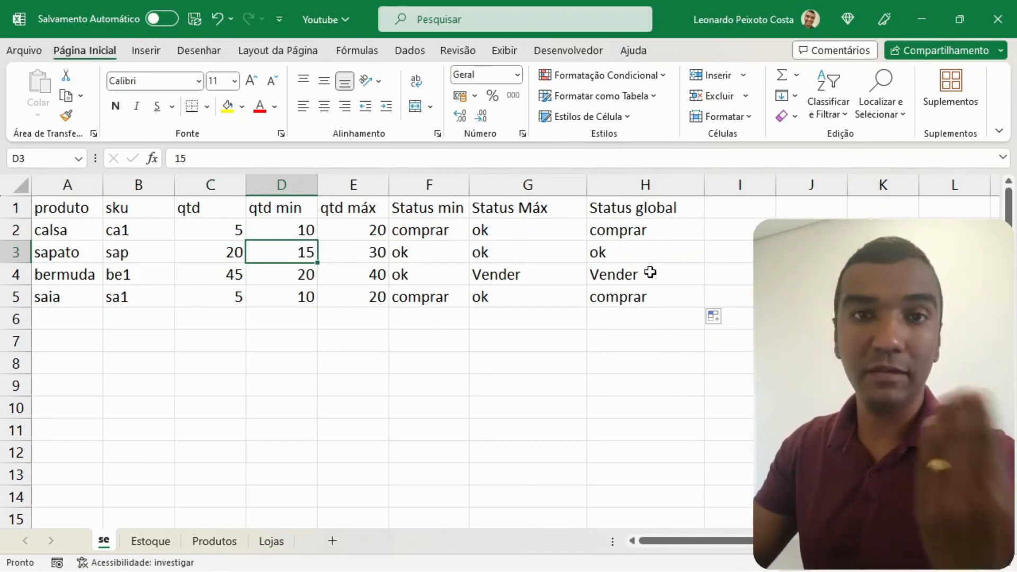
key(Right)
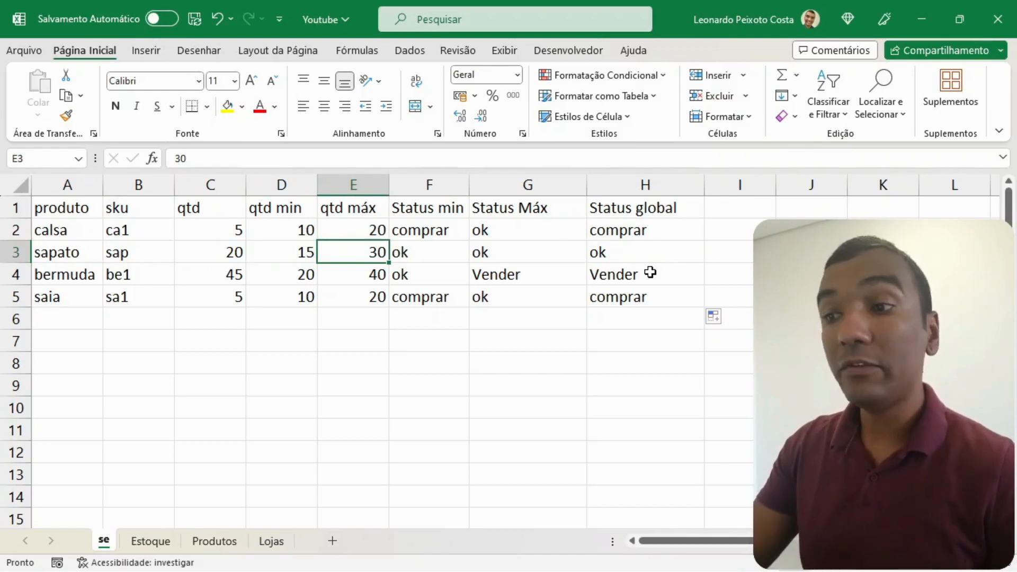
key(Right)
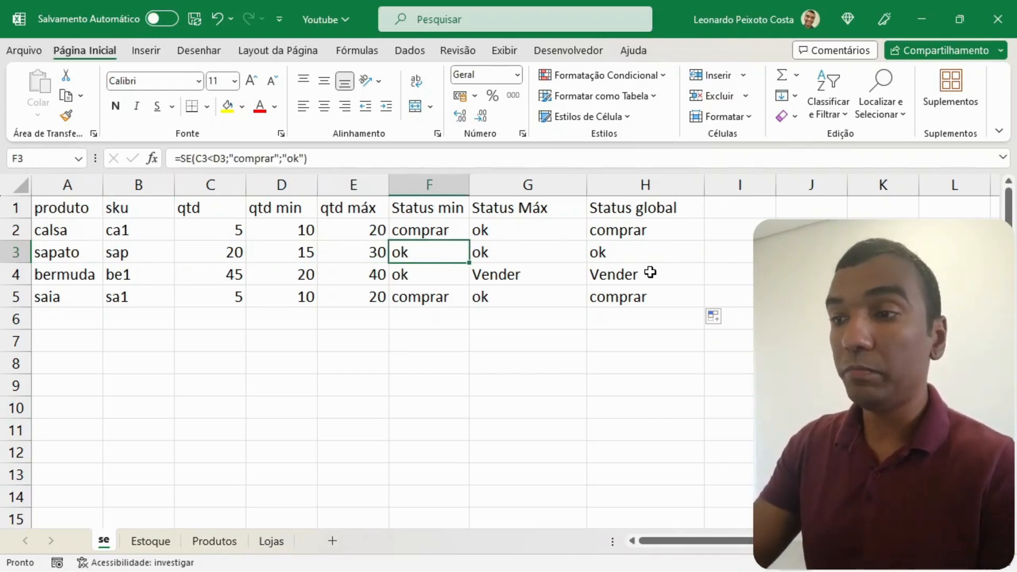
key(Right)
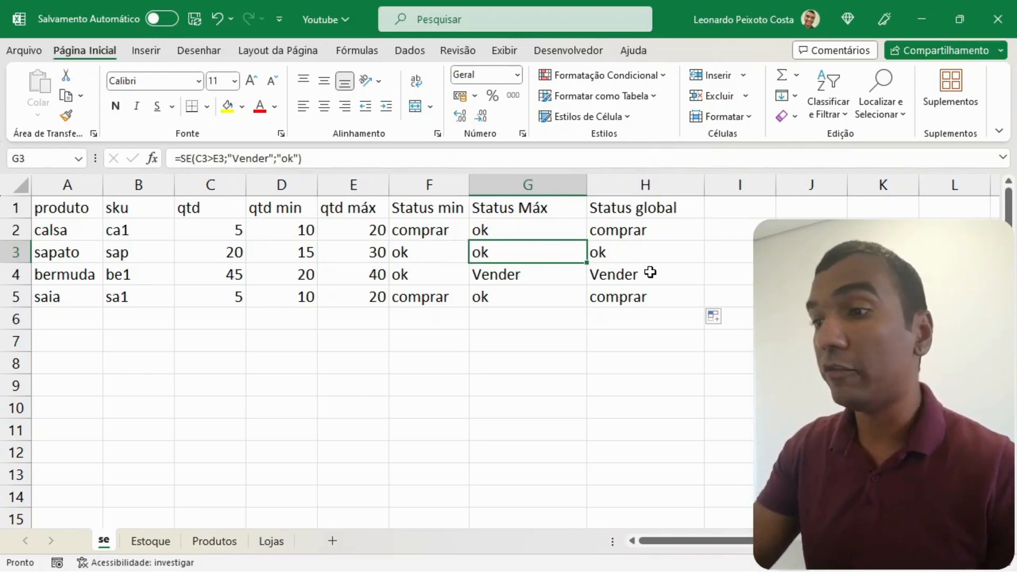
key(Right)
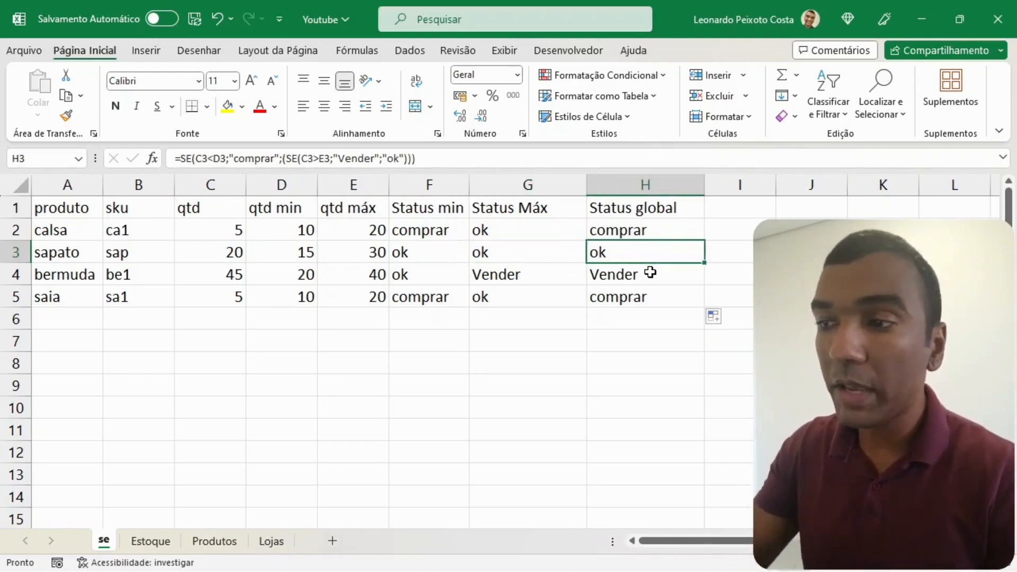
- Compare the bermuda row's quantity with its minimum and maximum limits
key(Left)
key(Left)
key(Left)
key(Left)
key(Left)
key(Left)
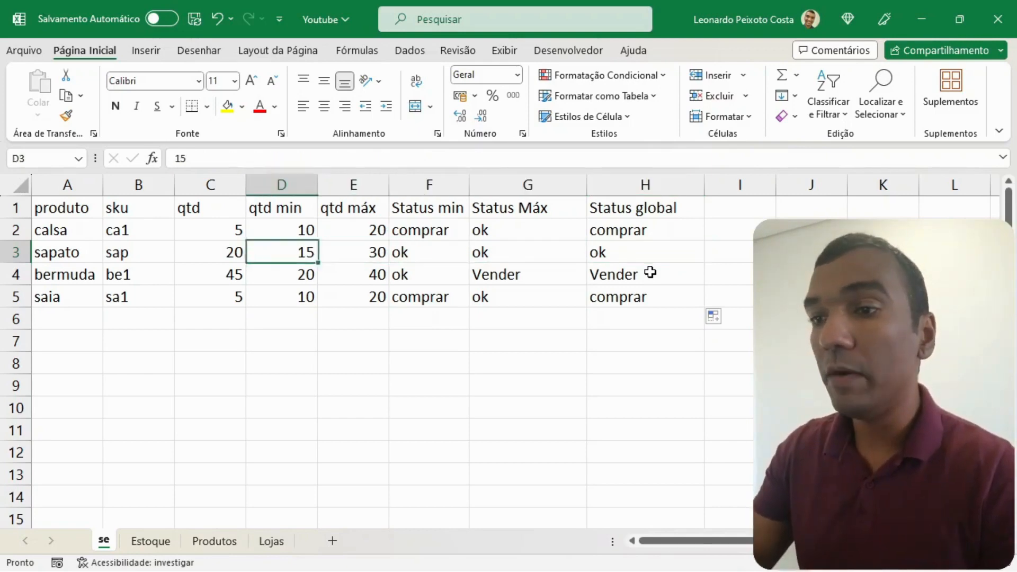
key(Down)
key(Right)
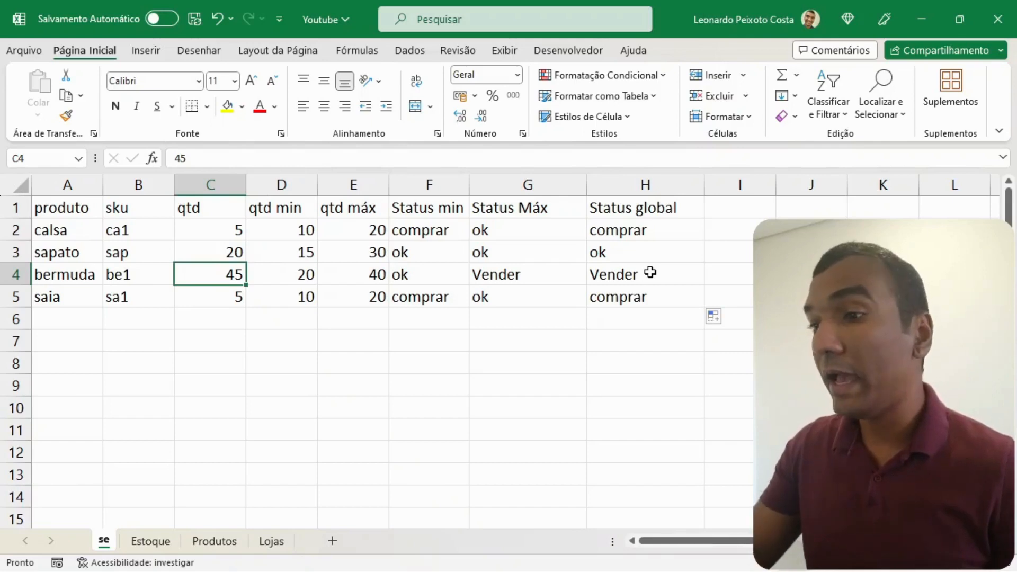
key(Right)
key(Right)
key(Left)
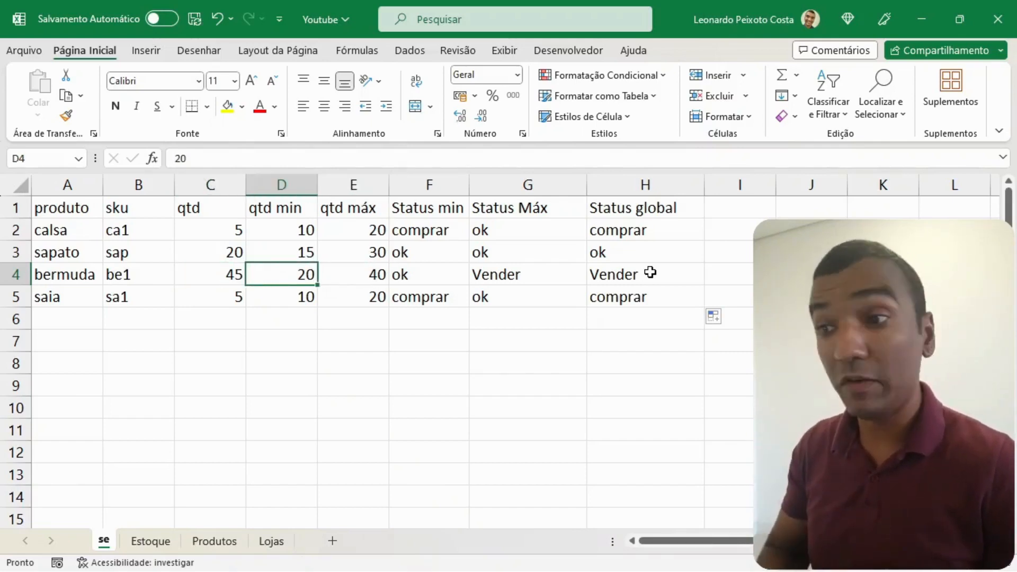
key(Right)
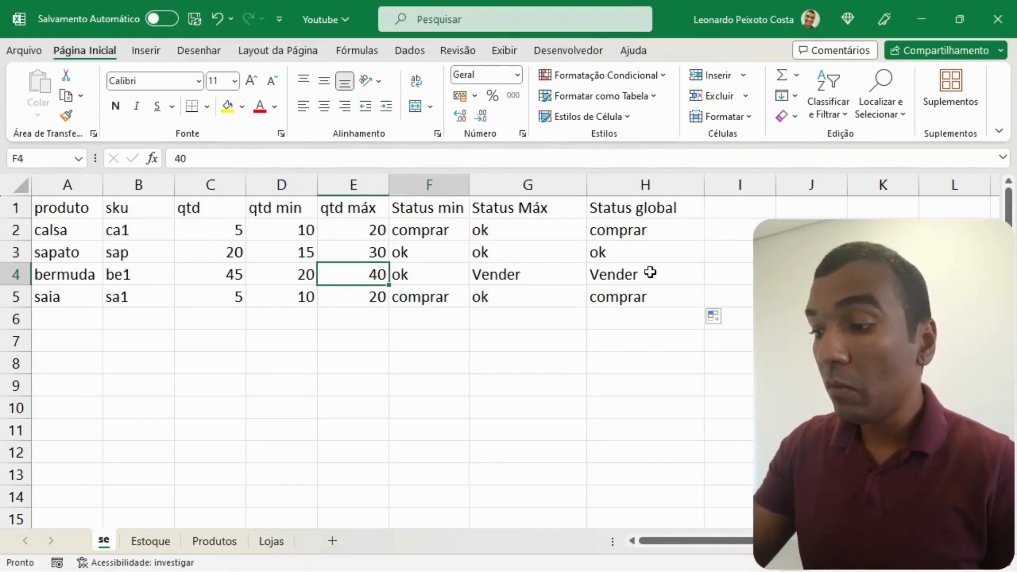
key(Right)
- Check the bermuda row's results in the Status min, Status Máx and Status global columns
click(459, 183)
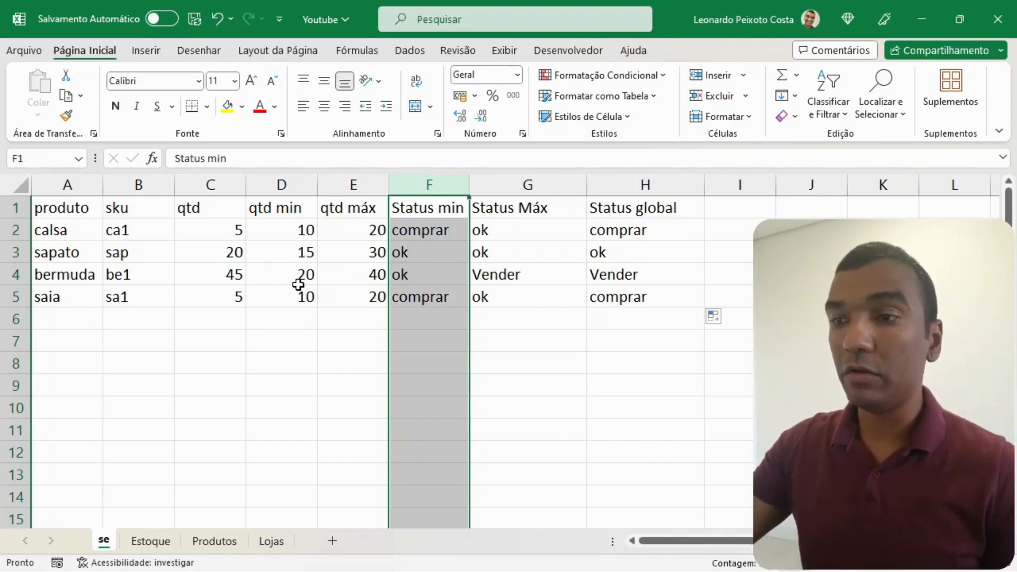
click(501, 190)
click(491, 273)
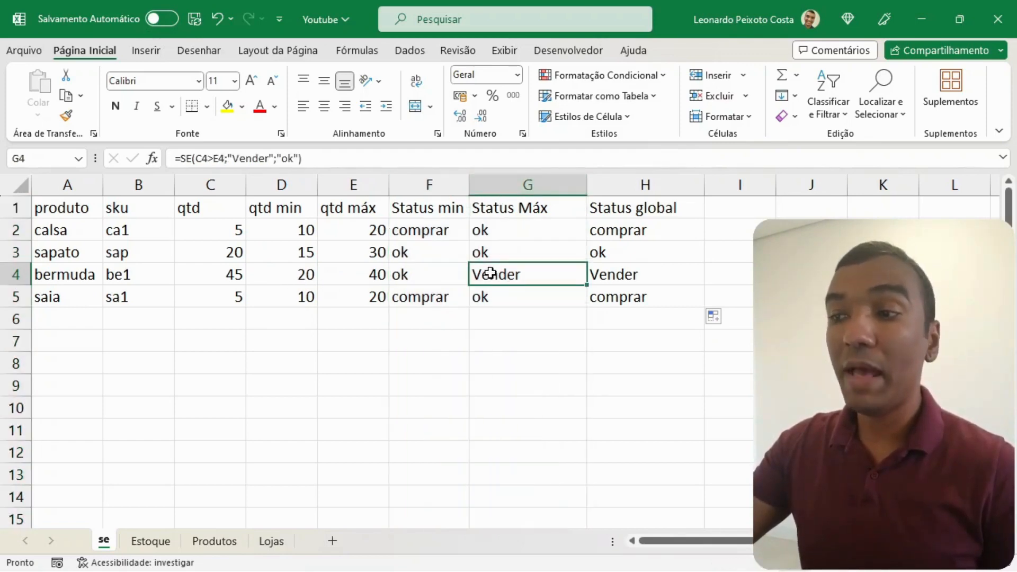
click(628, 276)
click(635, 185)
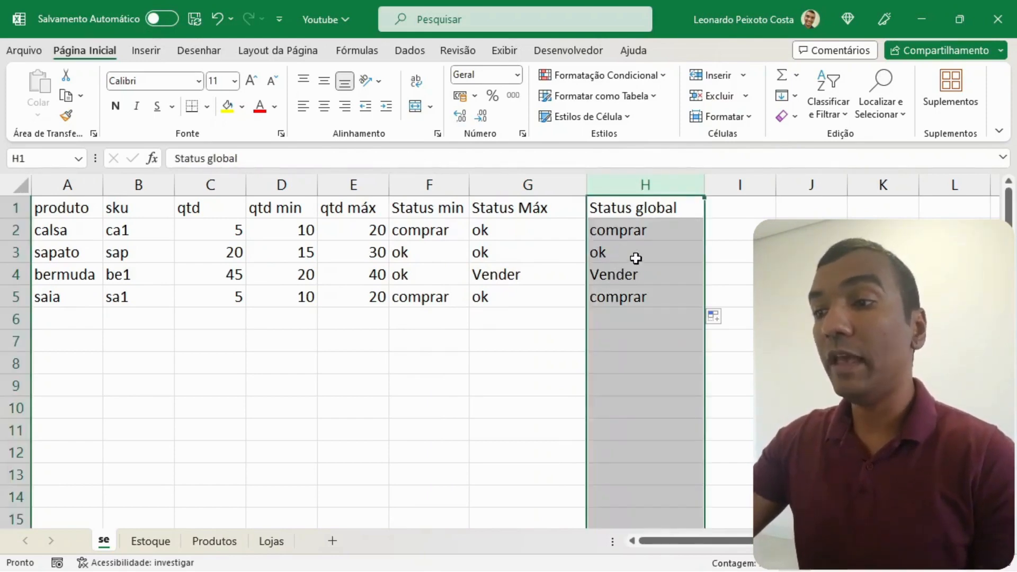
- Check the saia row's quantity limits against its Status min, Status Máx and Status global results
click(82, 299)
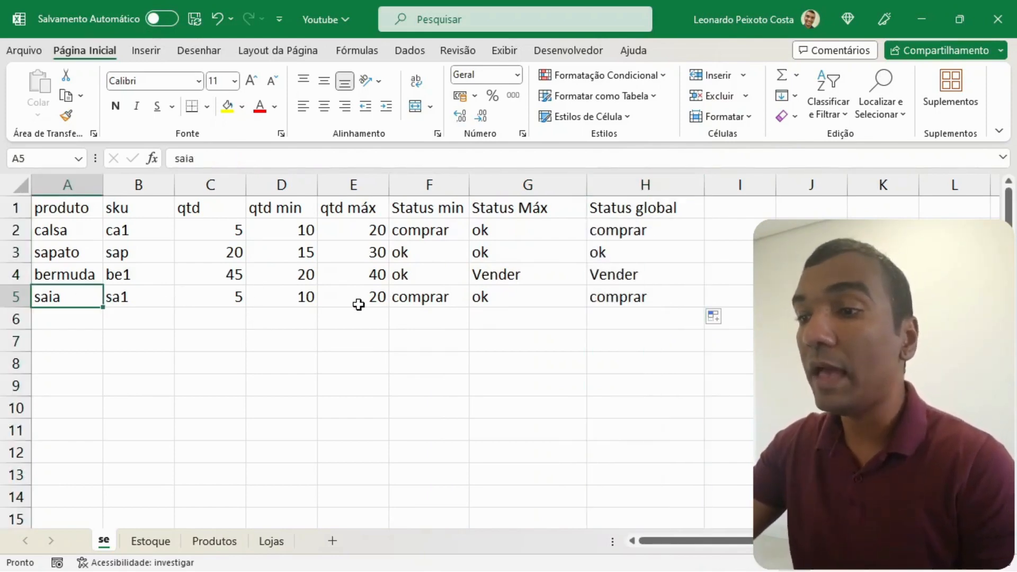
click(255, 307)
click(365, 302)
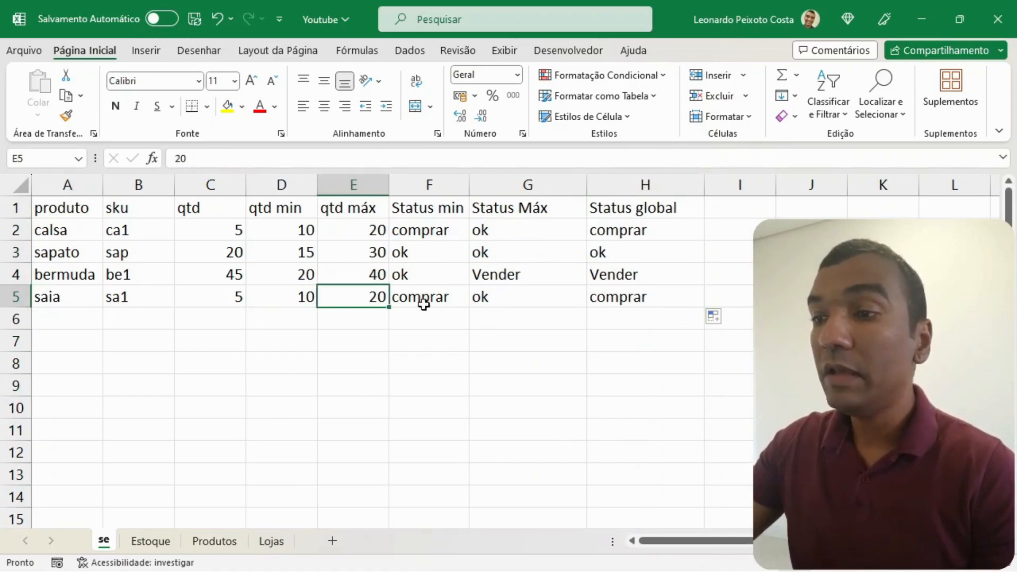
click(424, 304)
click(445, 186)
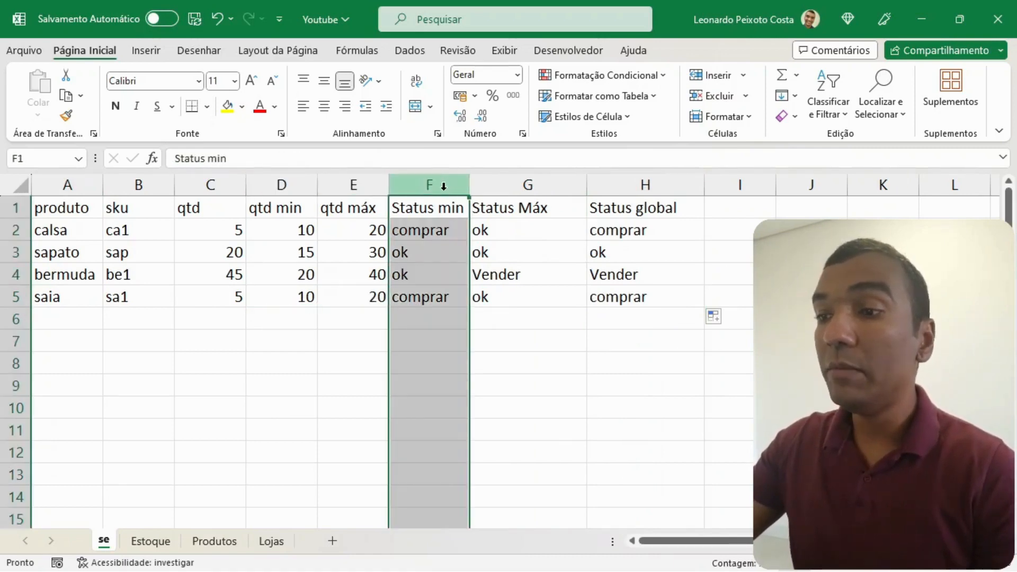
click(516, 185)
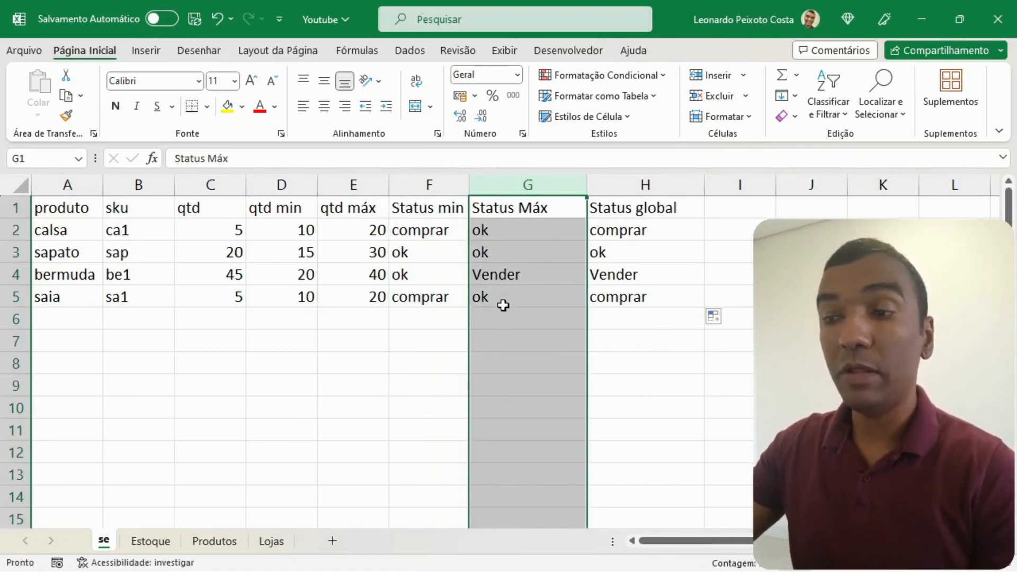
click(604, 186)
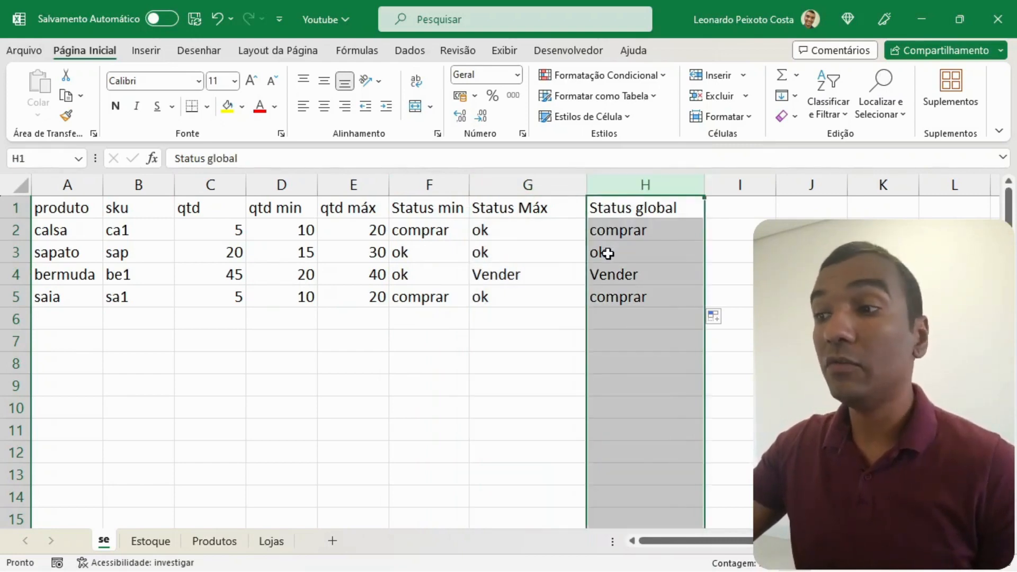
click(607, 298)
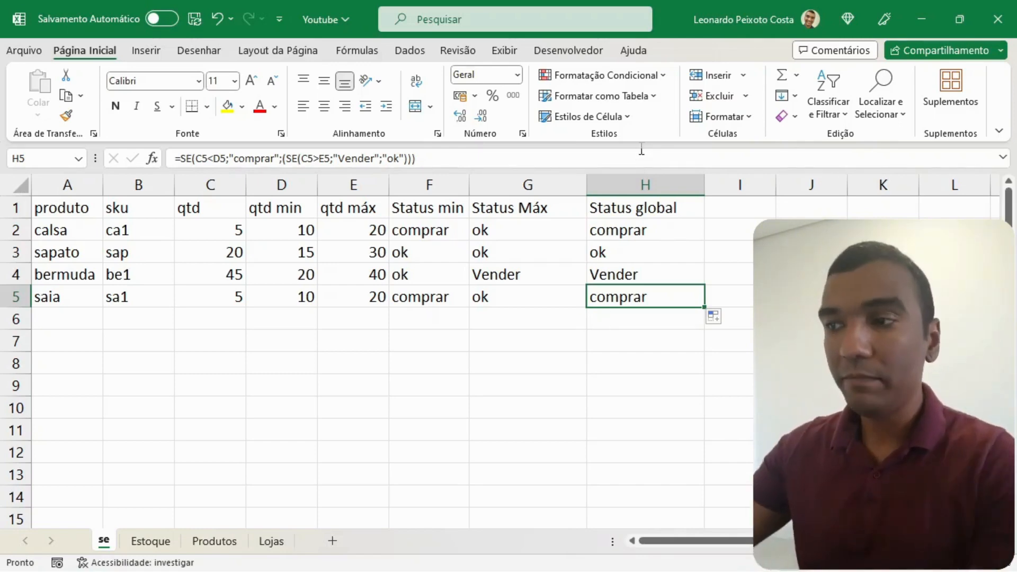
click(636, 183)
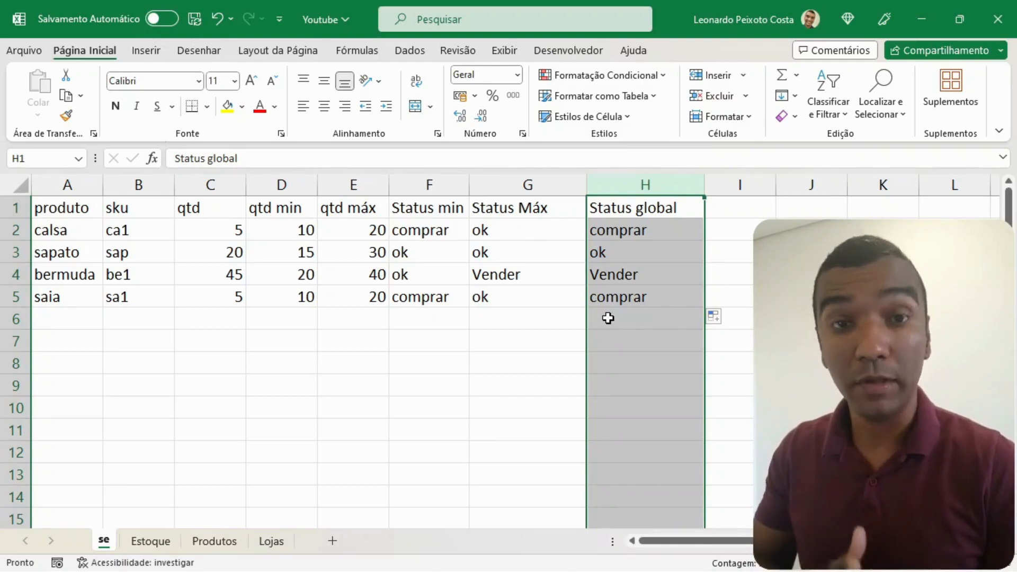
- Open the Estoque sheet and look through the inventory table's quantity and days-in-stock columns
click(151, 541)
click(245, 247)
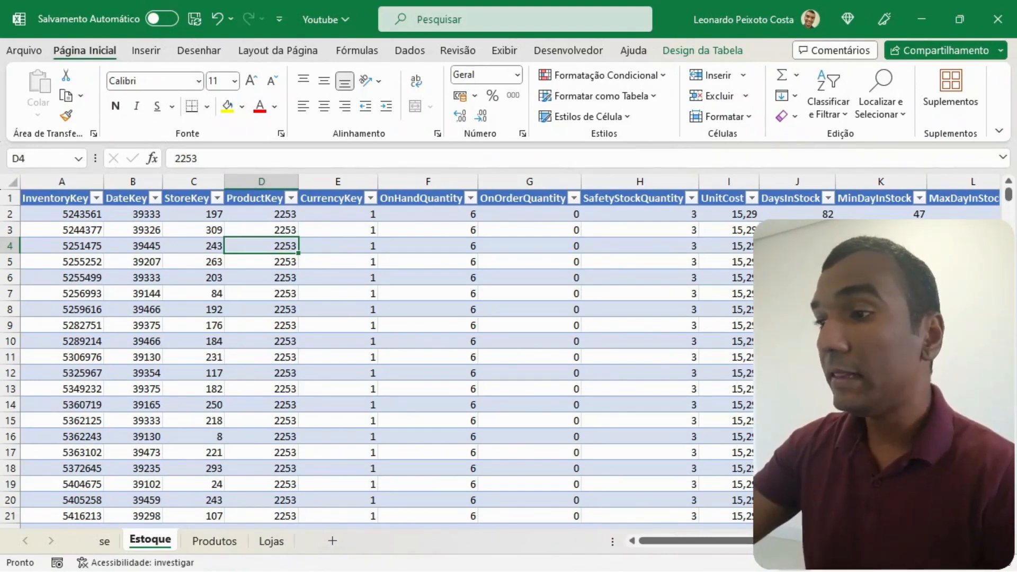
scroll(509, 360, right, 1)
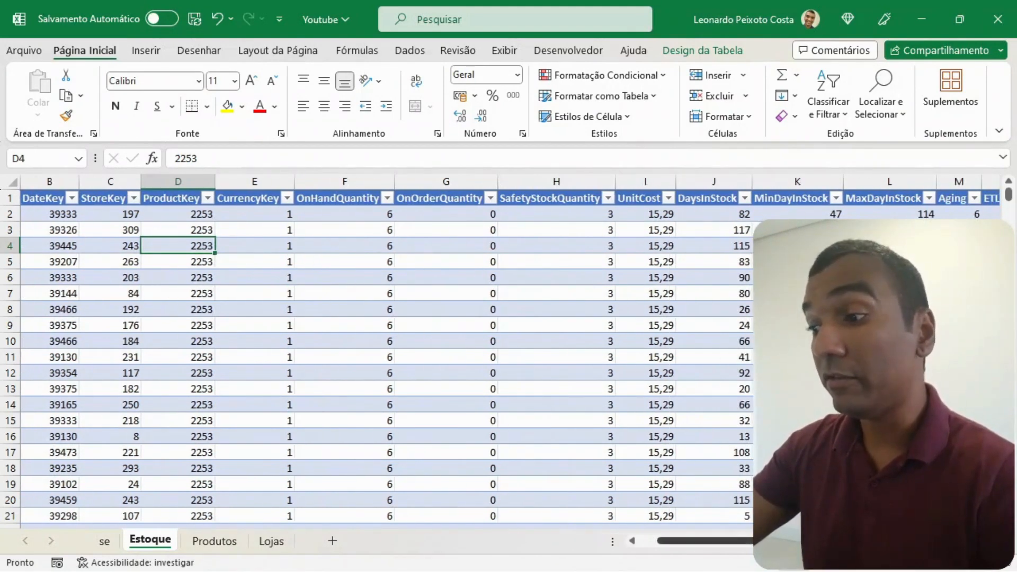
scroll(509, 361, left, 1)
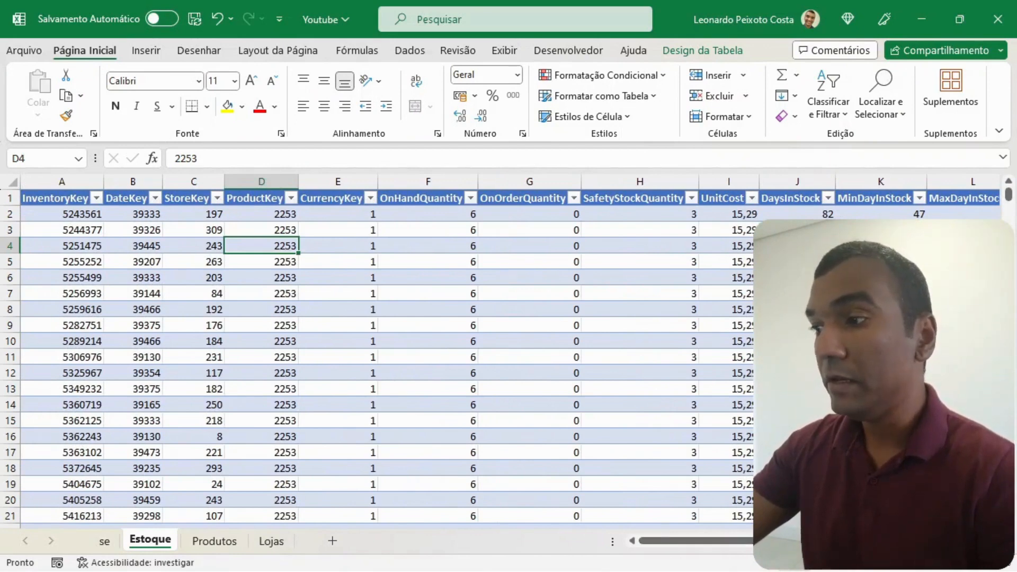
scroll(508, 360, right, 4)
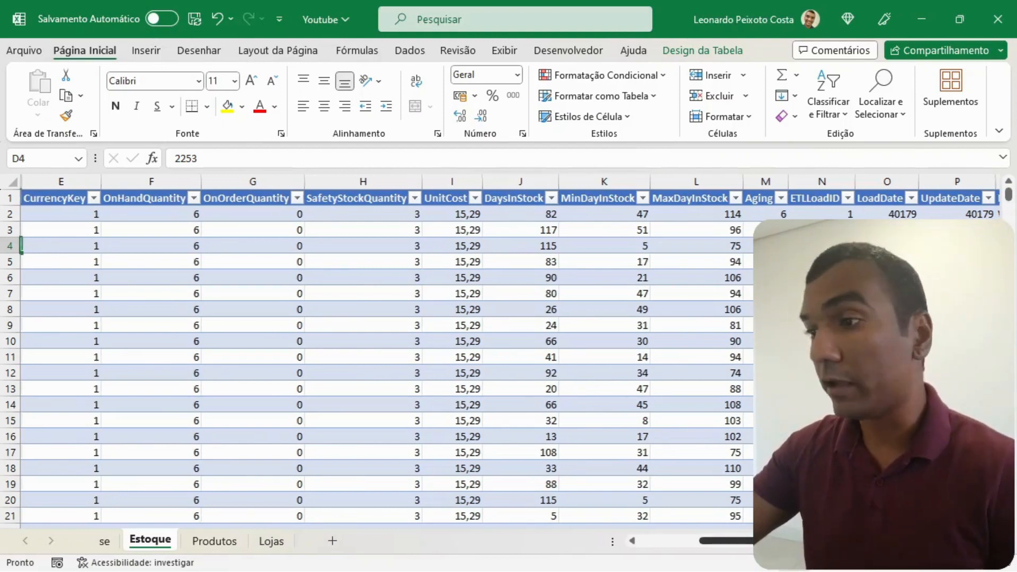
scroll(508, 360, right, 1)
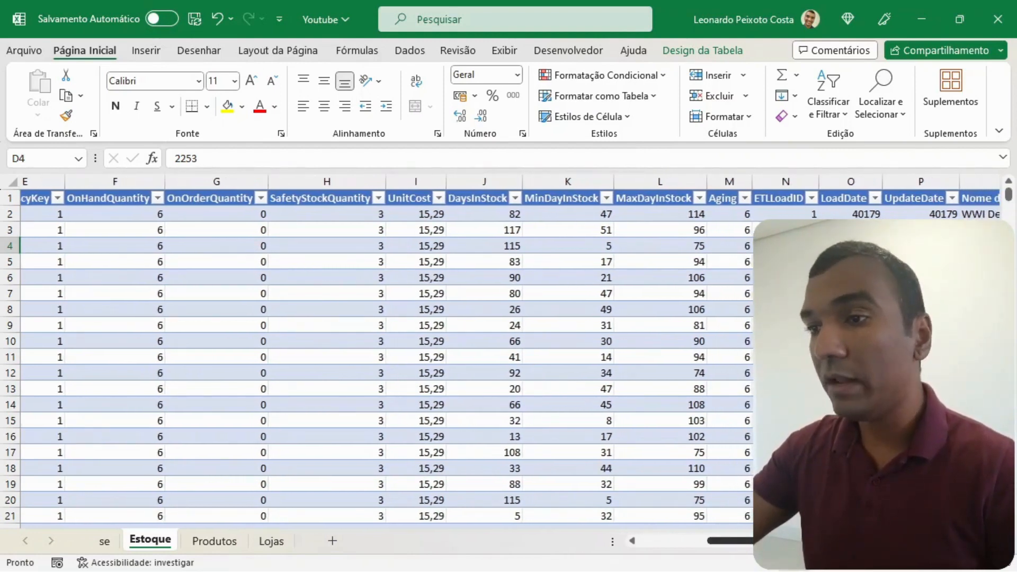
scroll(509, 360, left, 1)
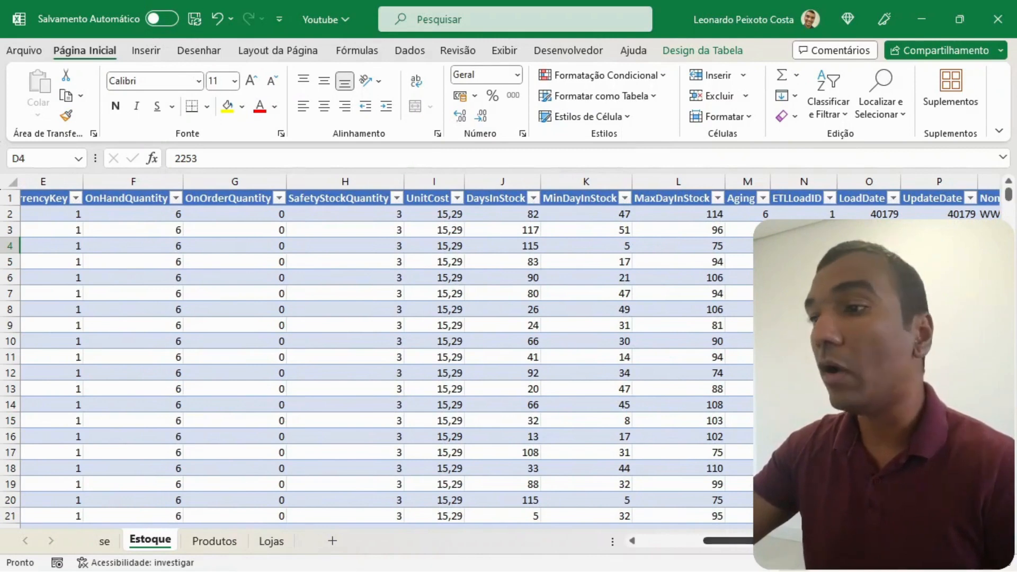
- Examine the MinDayInStock, MaxDayInStock and DaysInStock columns and compare their values in row 2
click(578, 173)
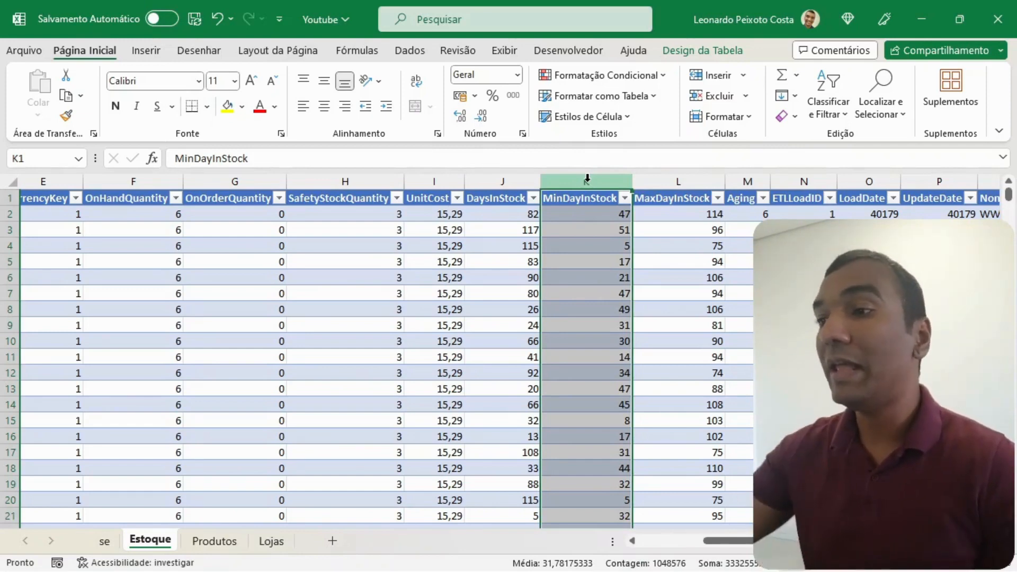
click(684, 181)
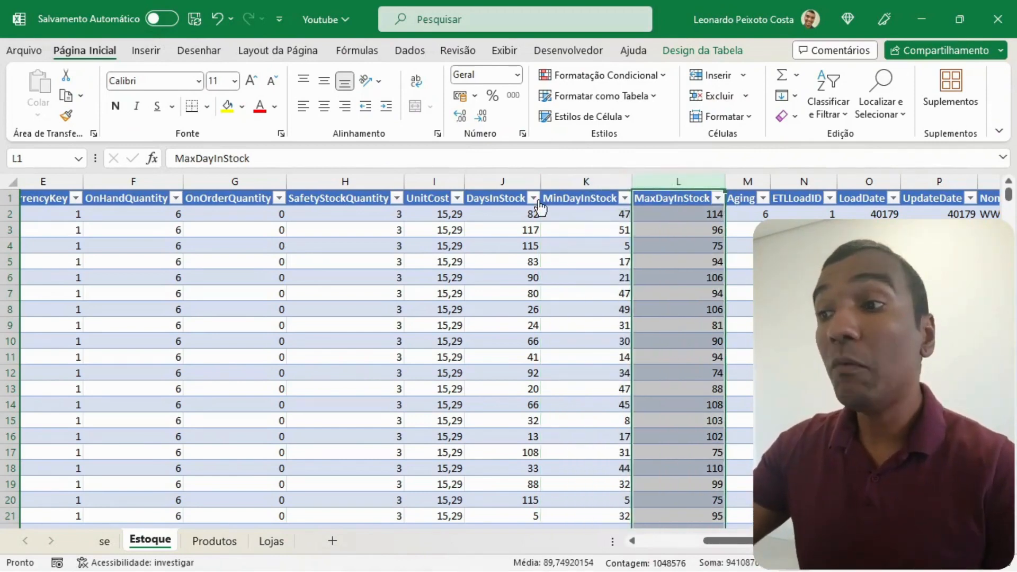
click(508, 181)
click(522, 214)
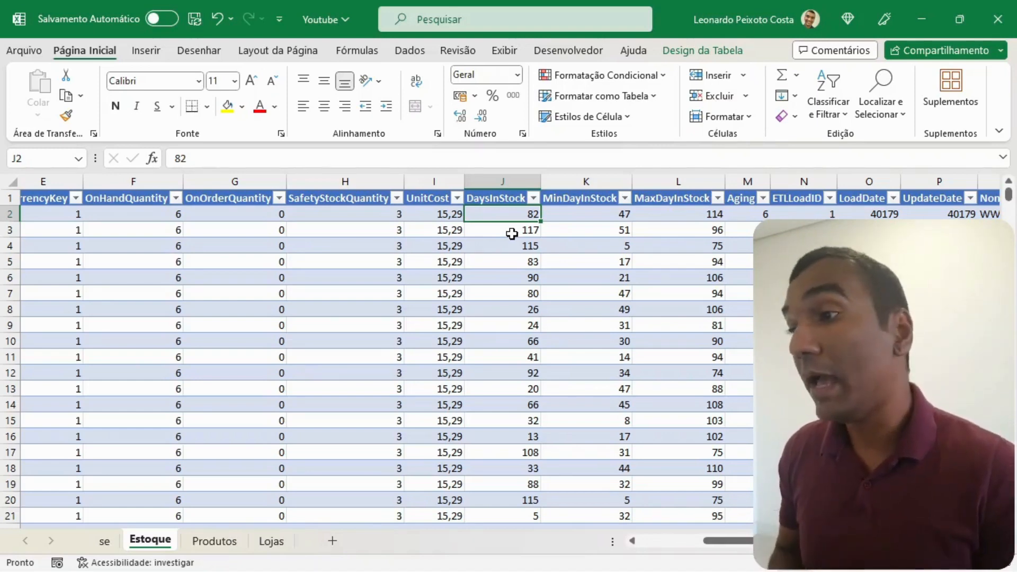
click(608, 215)
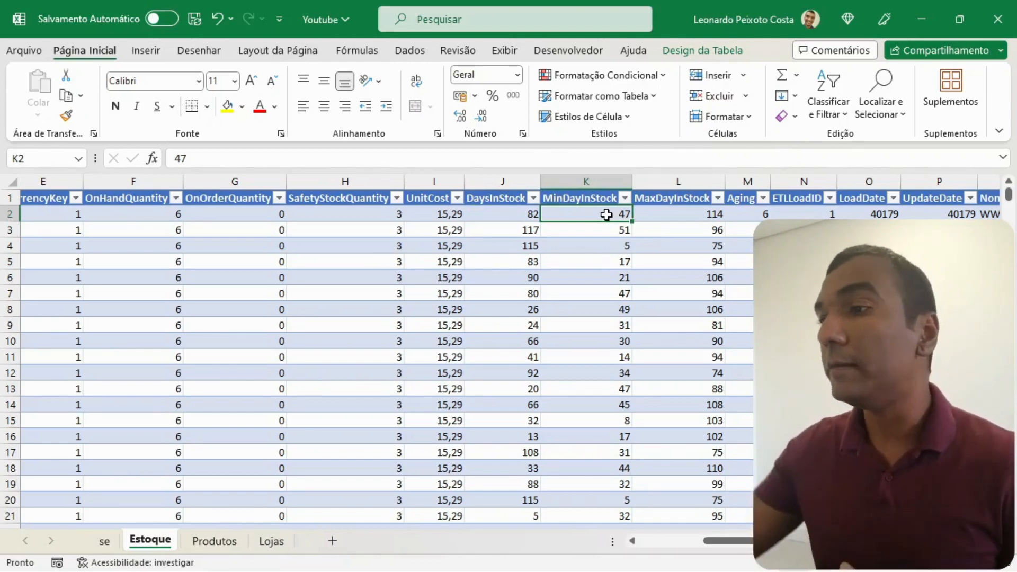
click(684, 216)
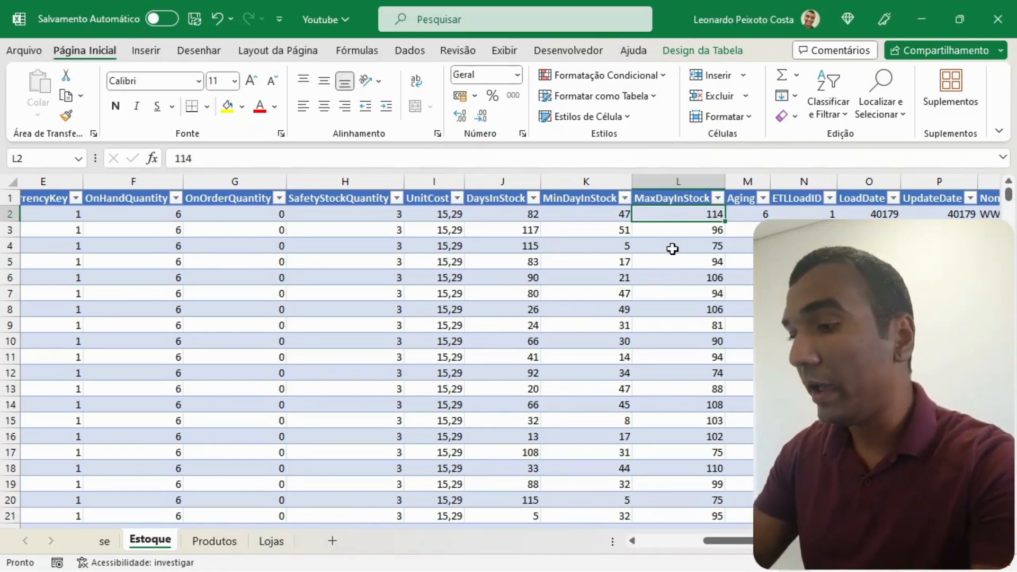
- Add a Status column in S1 beside Nome Loja in the Estoque table and widen it to fit its header
key(ctrl+Right)
key(ctrl+Right)
key(ctrl+Left)
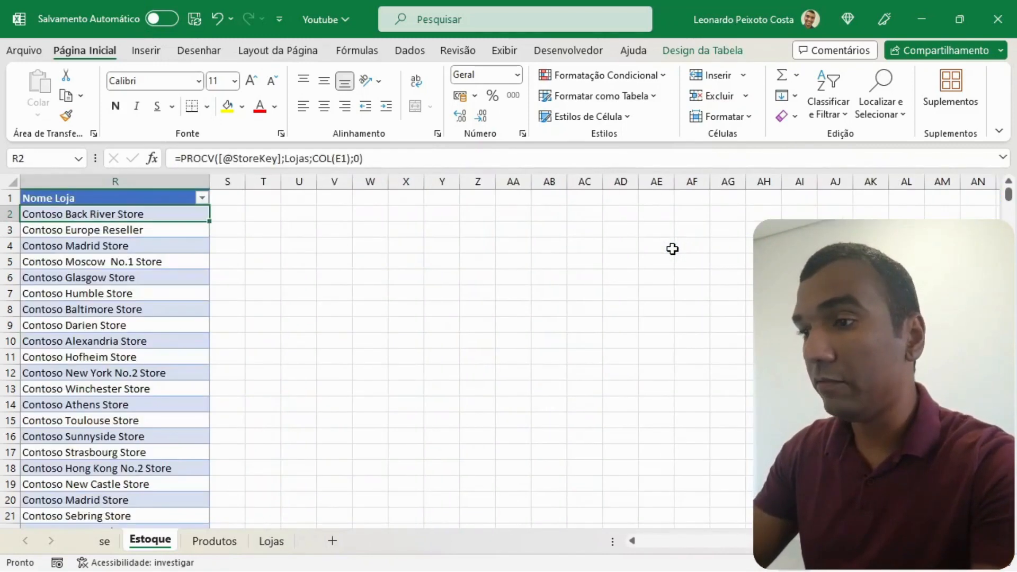
key(Left)
key(Left)
key(Right)
key(Right)
key(Right)
key(Right)
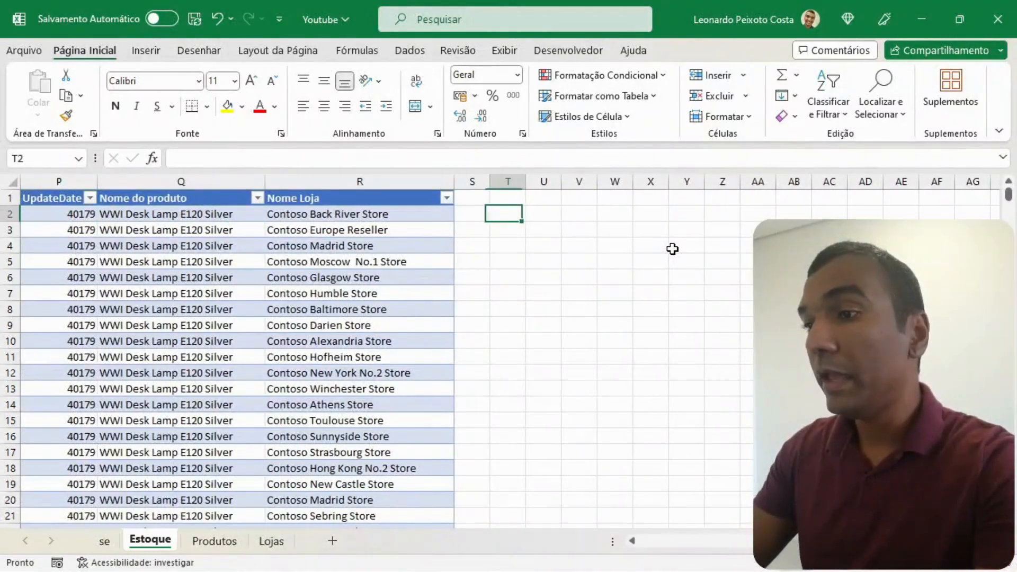
key(Left)
key(Up)
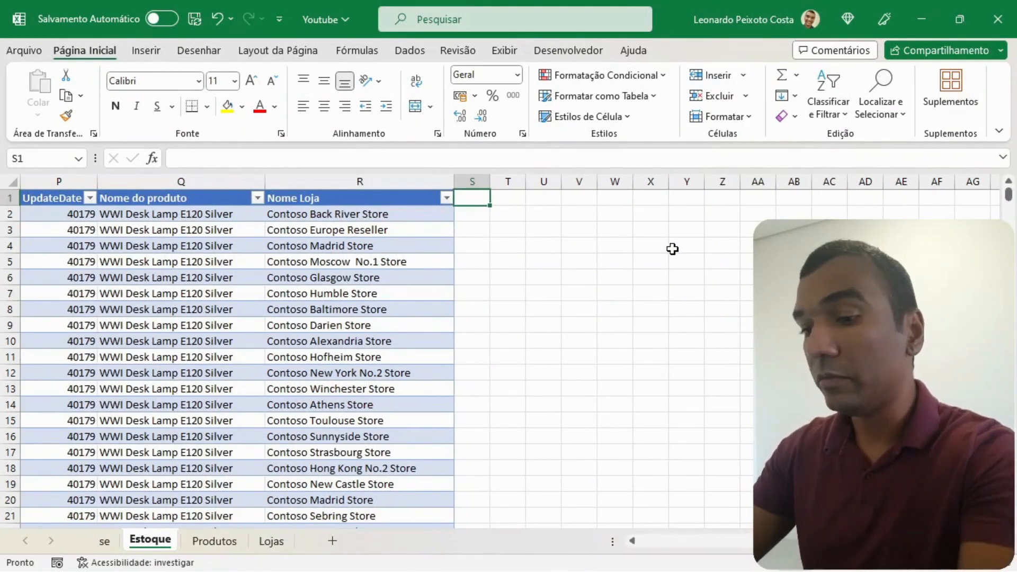
text(Status)
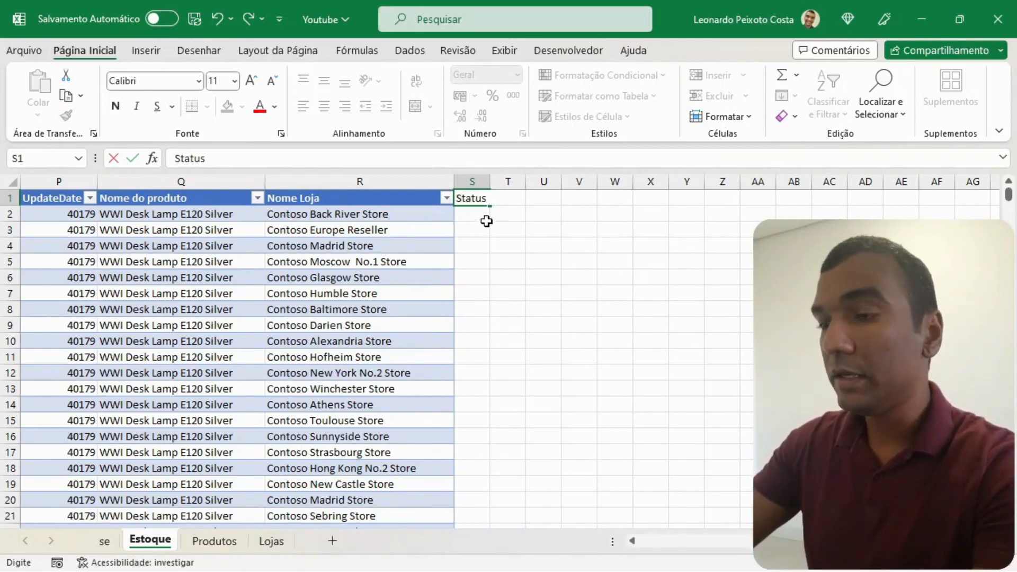
key(Return)
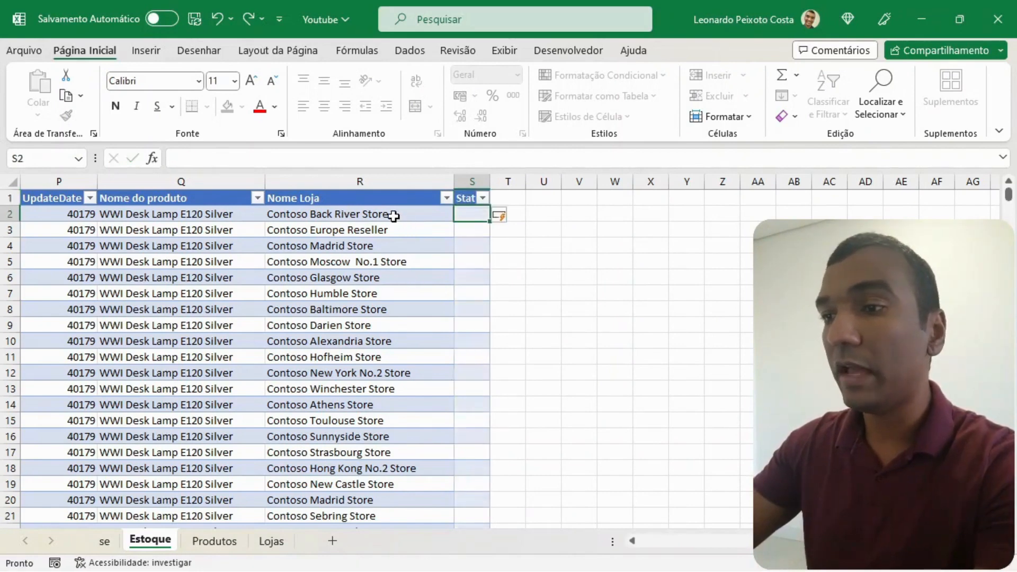
drag(490, 182, 551, 186)
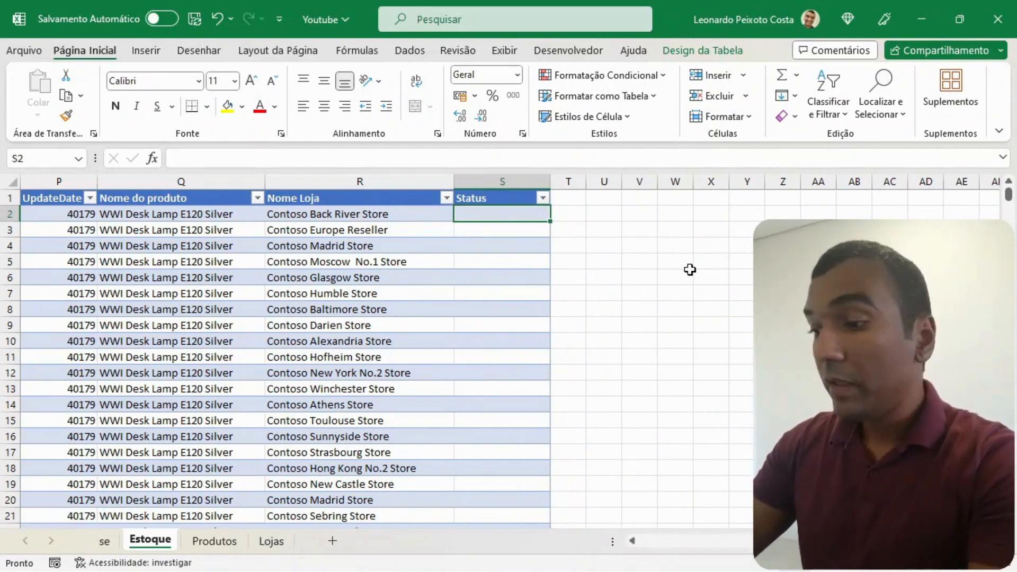
- Zoom in on the Estoque sheet and bring the empty Status column into view
text(=)
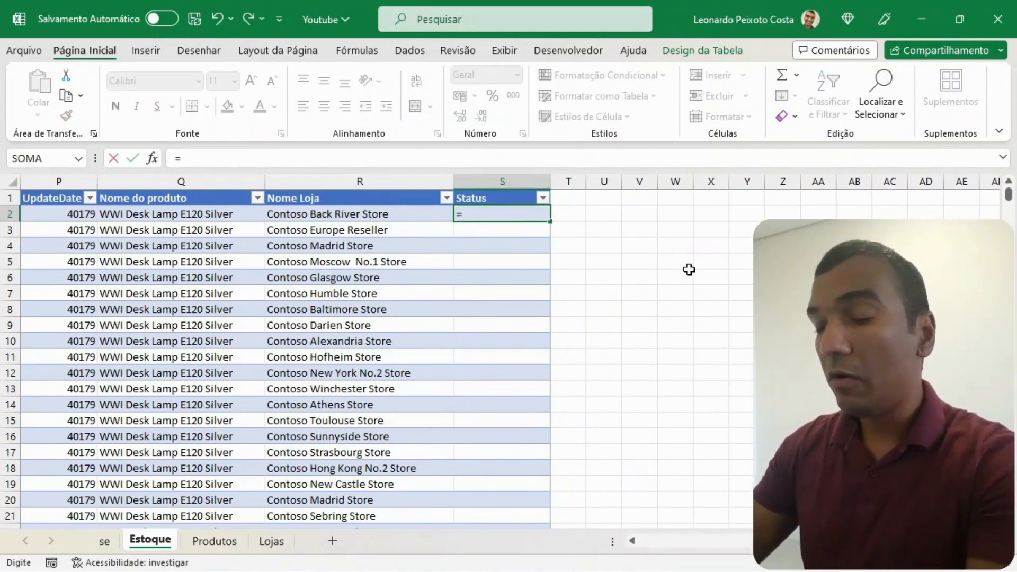
key(Escape)
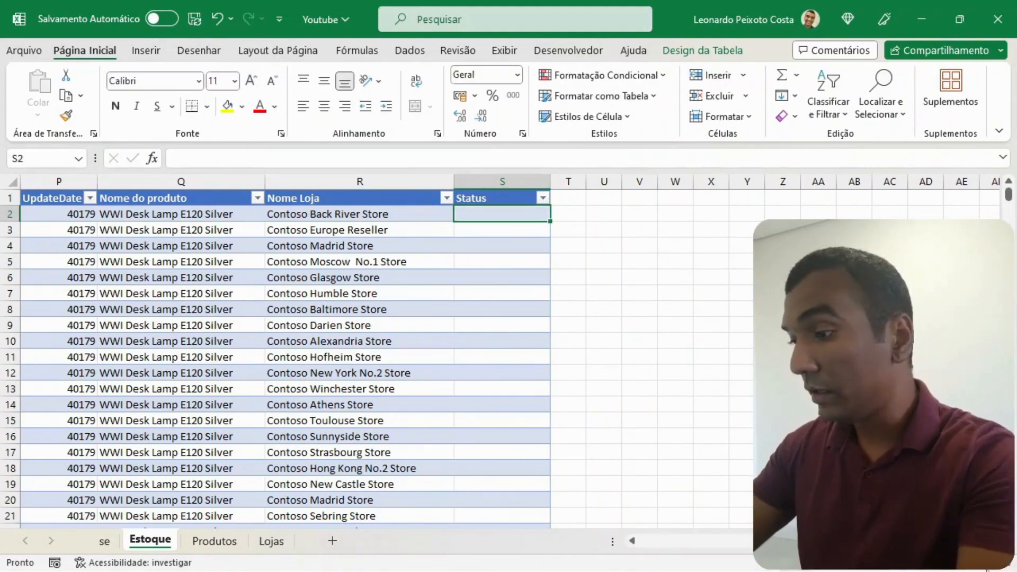
click(978, 563)
click(977, 563)
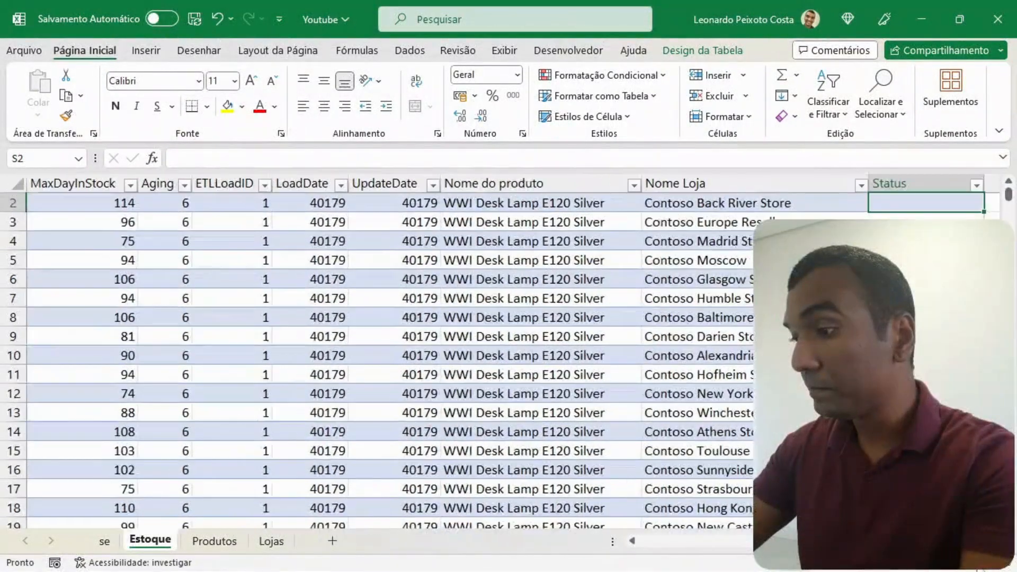
scroll(511, 352, left, 1)
scroll(510, 351, right, 6)
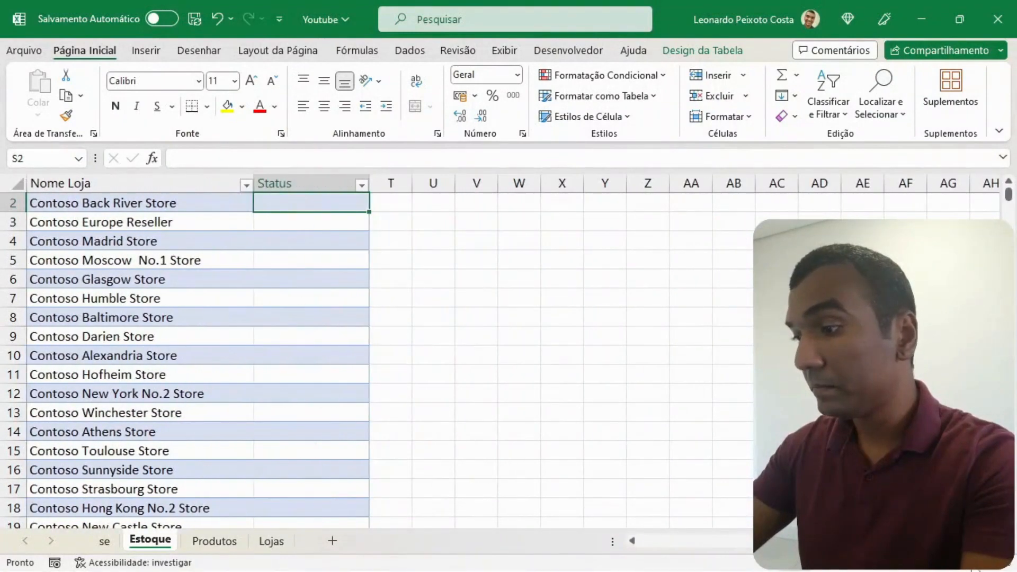
- Start an SE formula in cell S2 of the Status column
click(977, 562)
scroll(511, 351, right, 4)
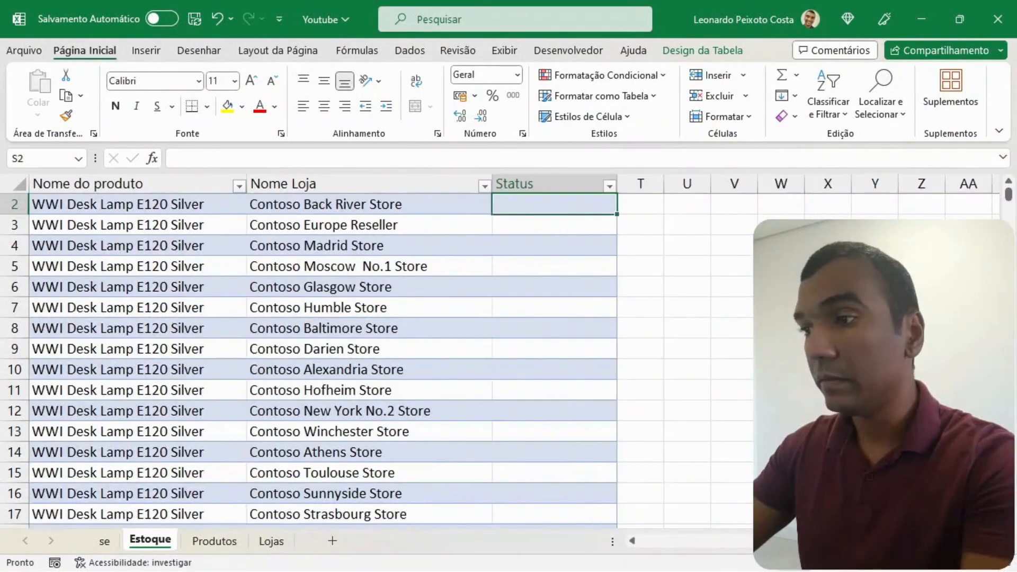
scroll(510, 351, right, 4)
scroll(510, 351, left, 5)
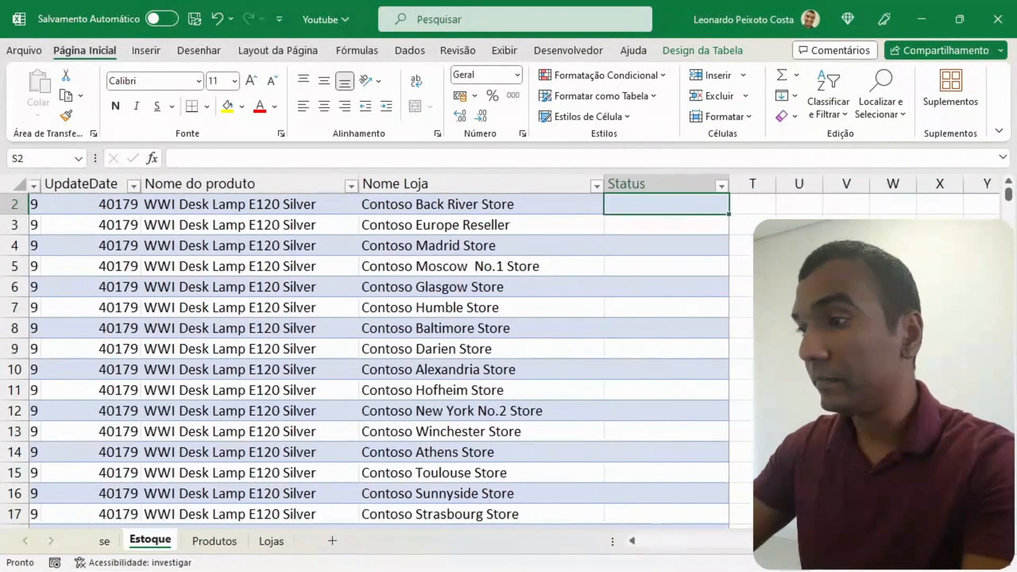
scroll(749, 302, up, 1)
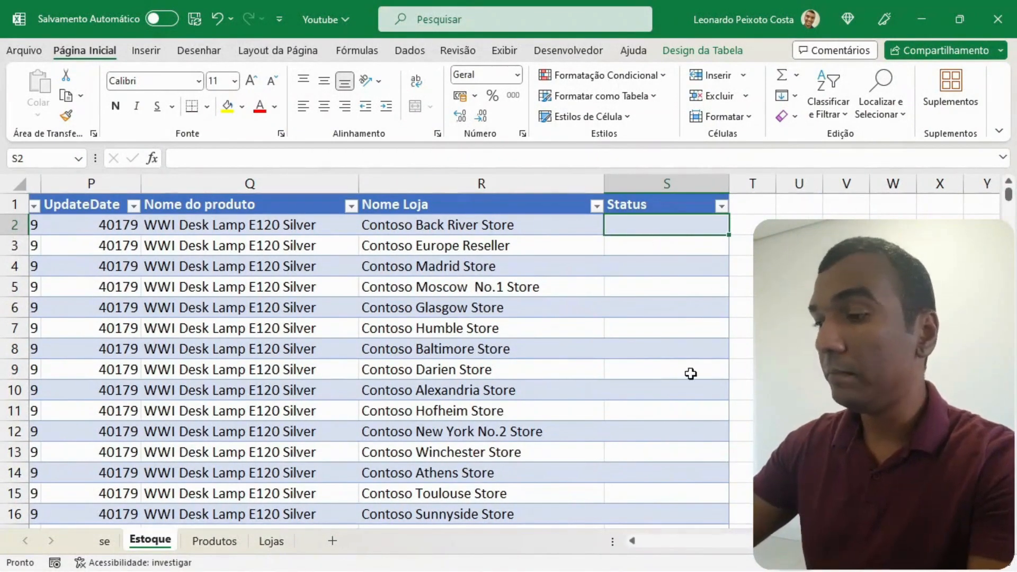
scroll(510, 351, right, 1)
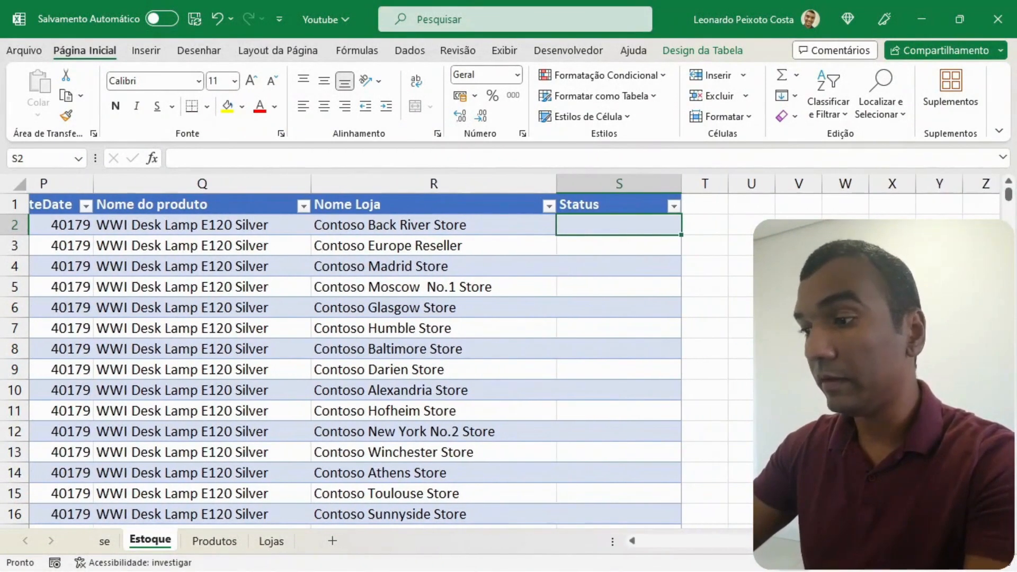
scroll(510, 351, right, 4)
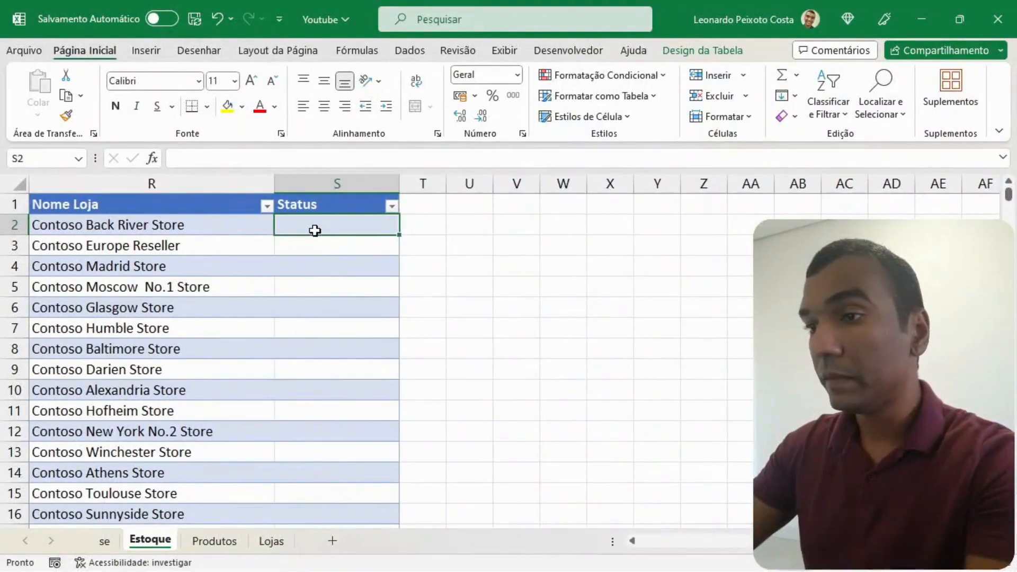
click(266, 160)
text(=)
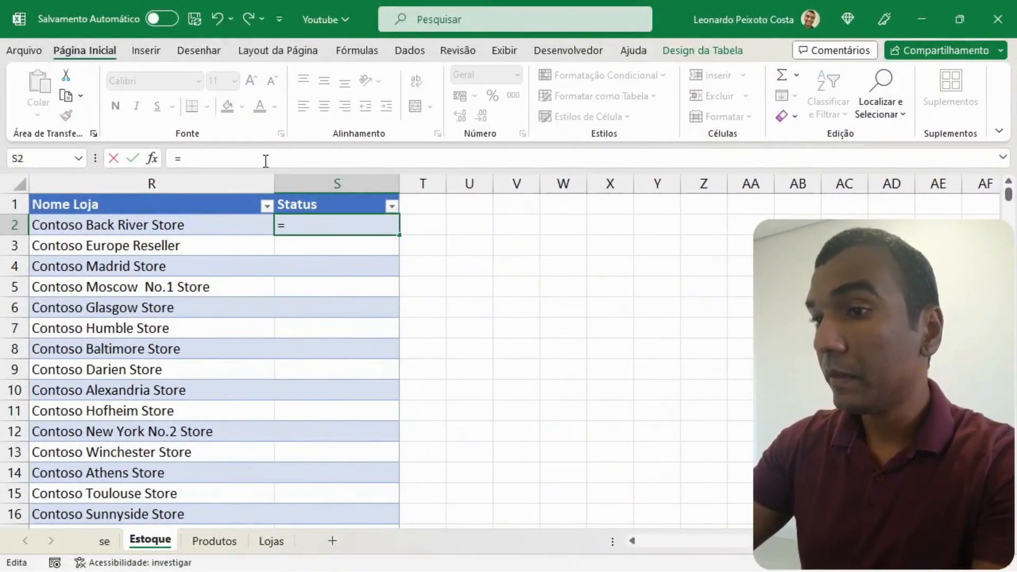
text(se)
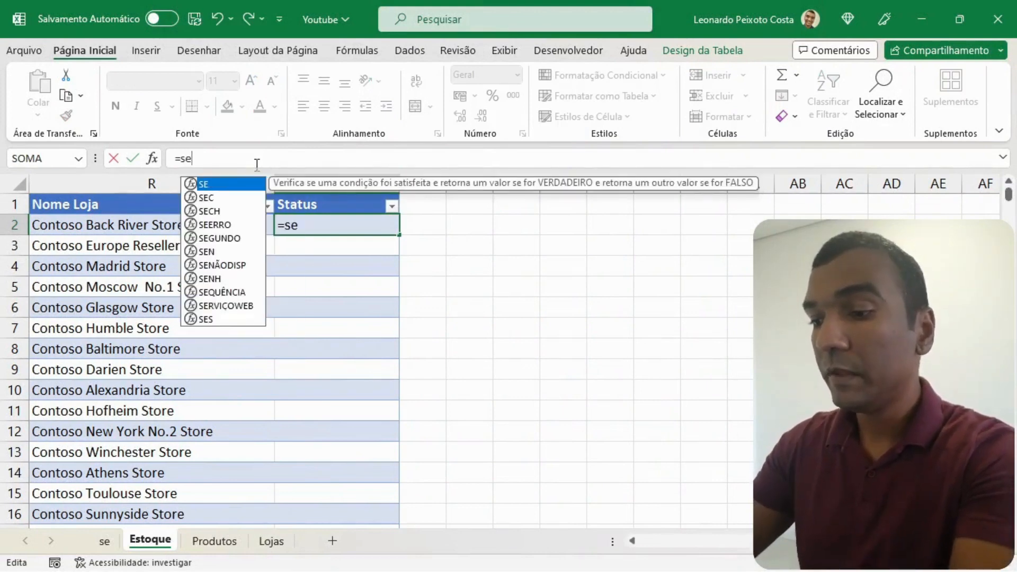
text(()
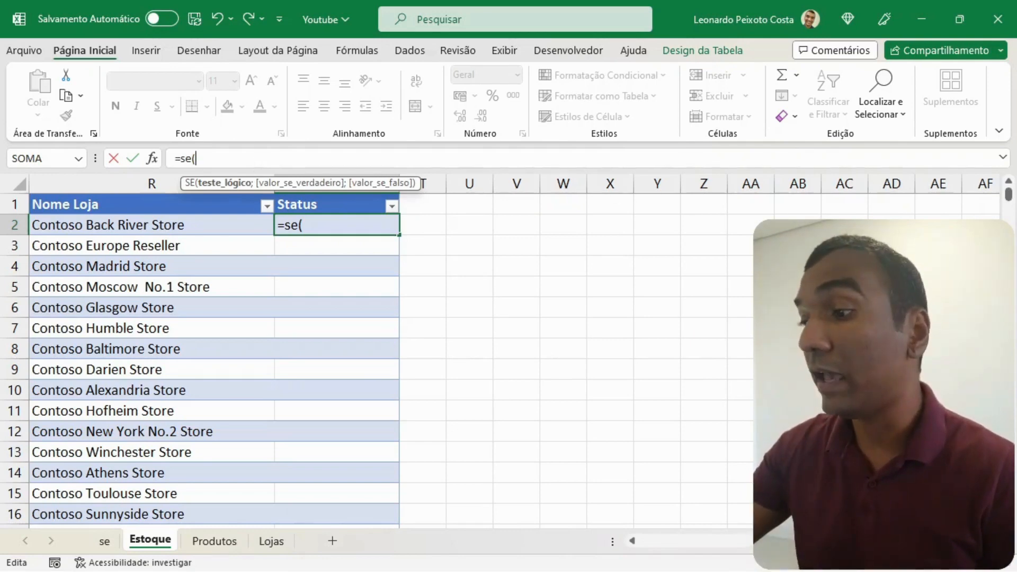
scroll(514, 350, left, 10)
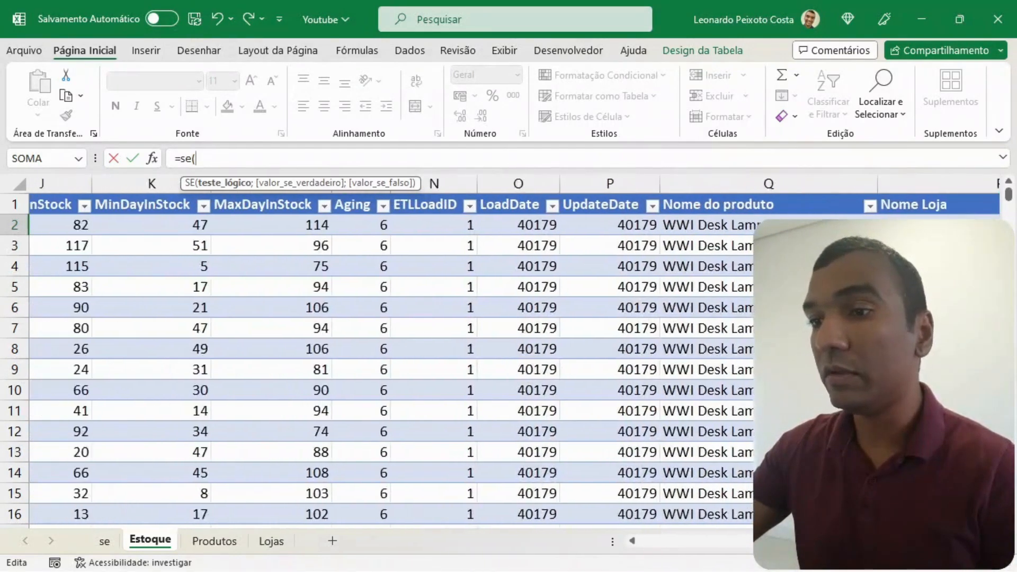
scroll(514, 349, left, 3)
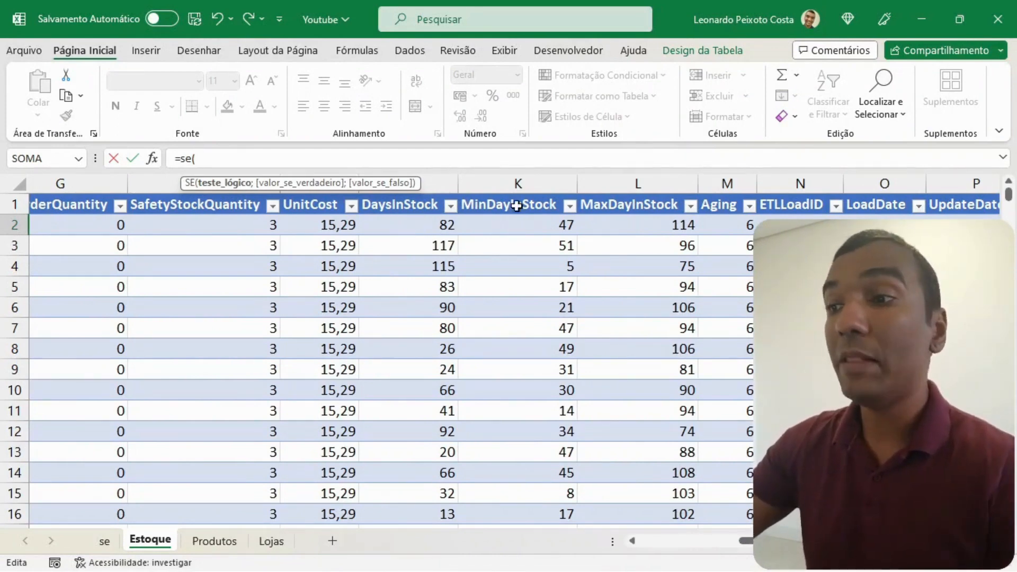
click(418, 228)
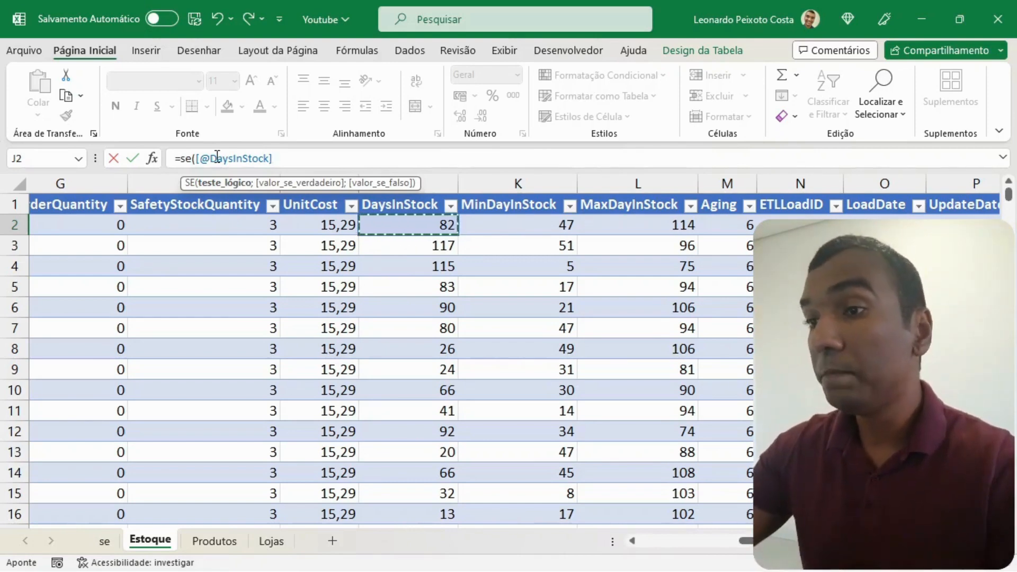
key(BackSpace)
key(BackSpace)
key(BackSpace)
key(BackSpace)
key(BackSpace)
key(BackSpace)
key(BackSpace)
key(BackSpace)
key(BackSpace)
key(BackSpace)
key(BackSpace)
key(BackSpace)
key(BackSpace)
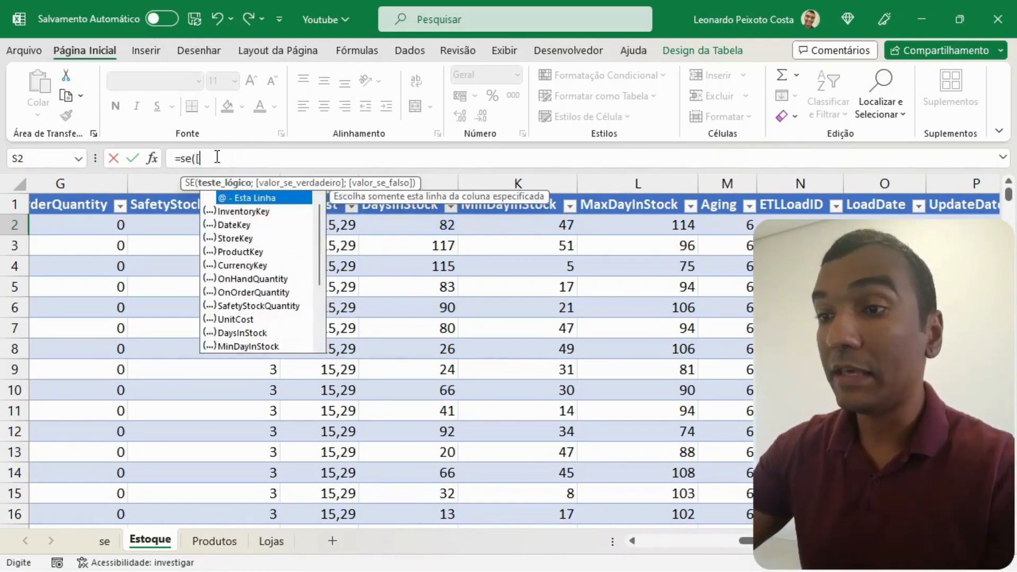
key(BackSpace)
text([)
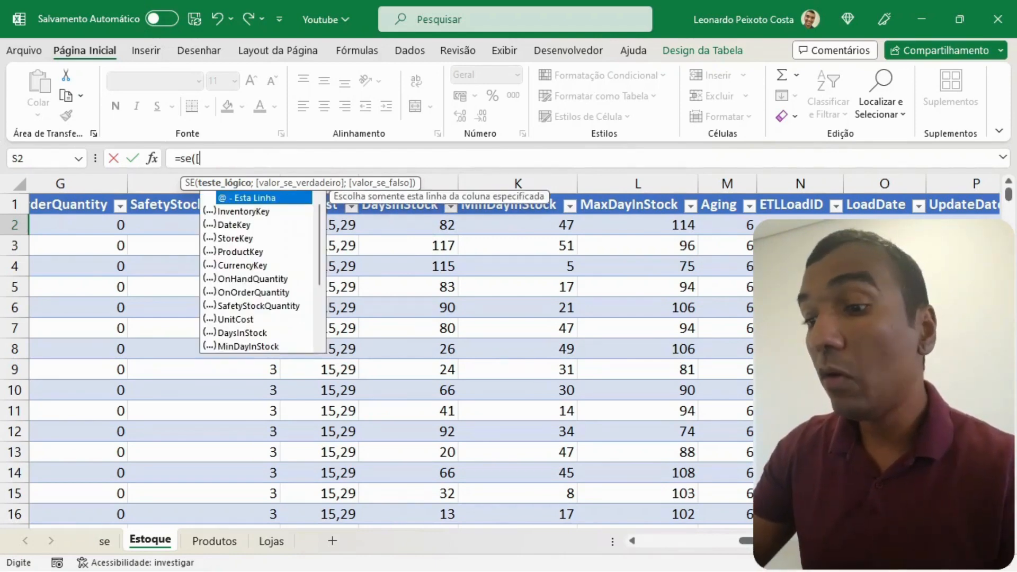
text(@)
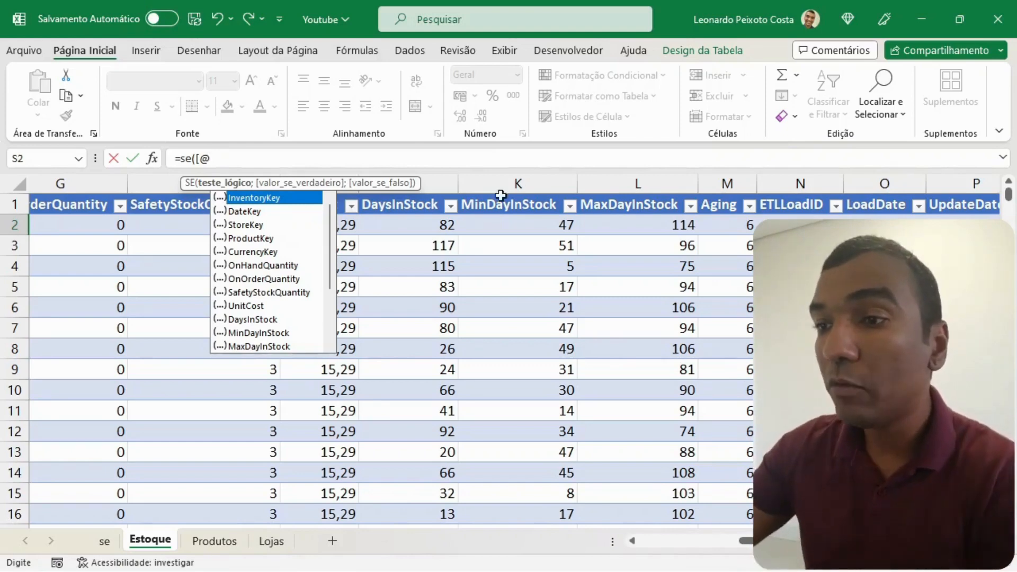
scroll(292, 252, down, 1)
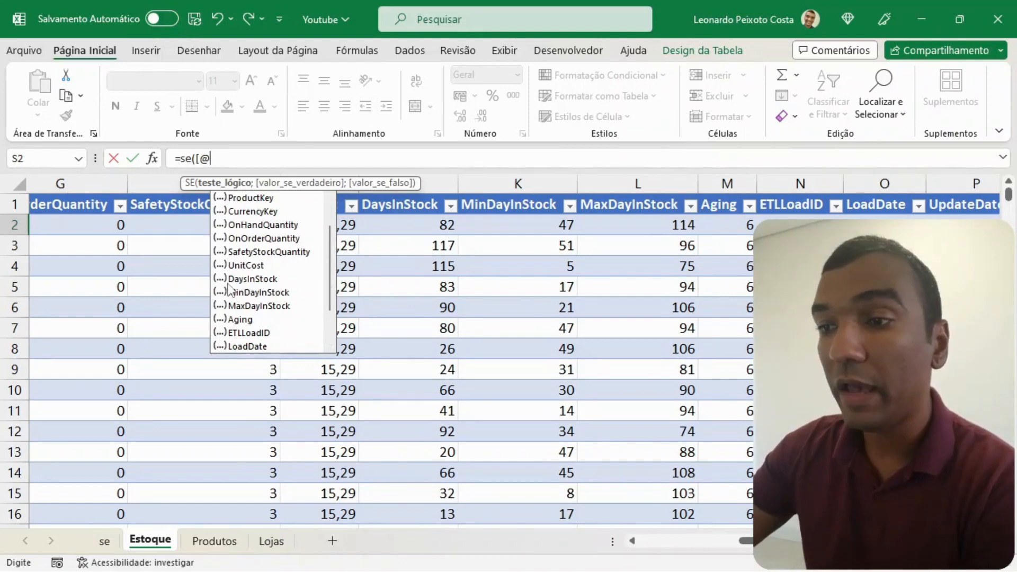
click(253, 279)
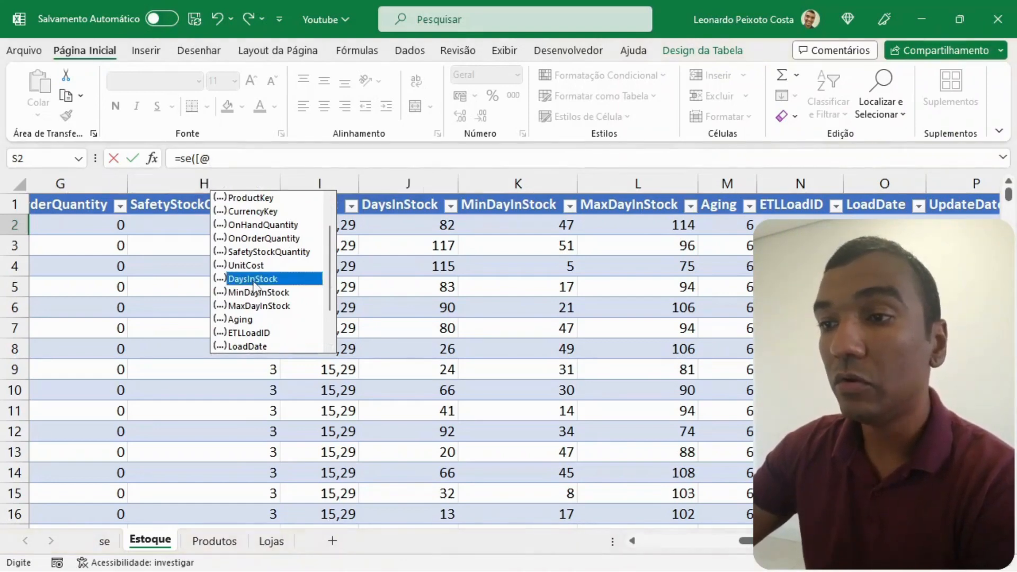
double_click(255, 286)
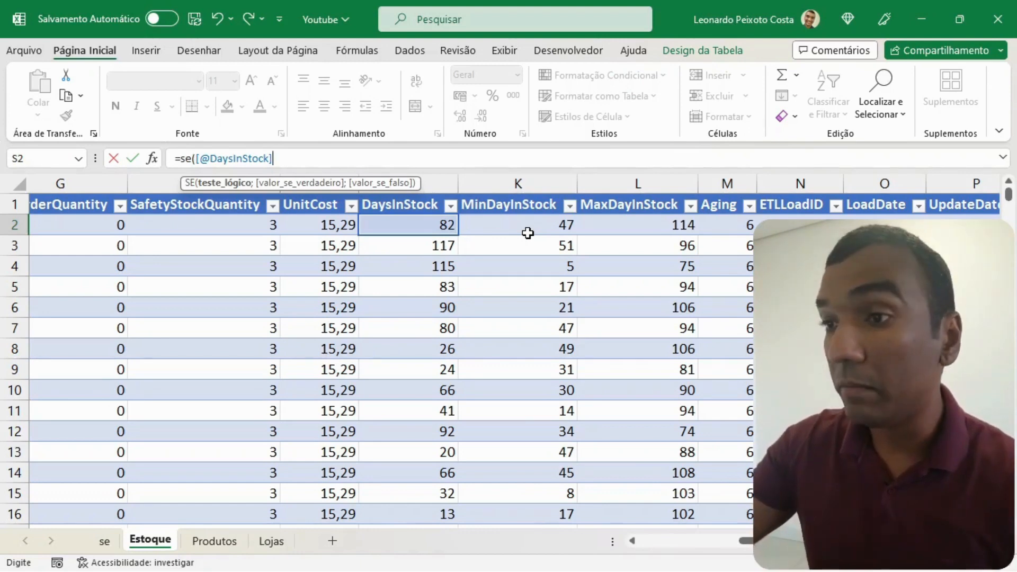
text(<)
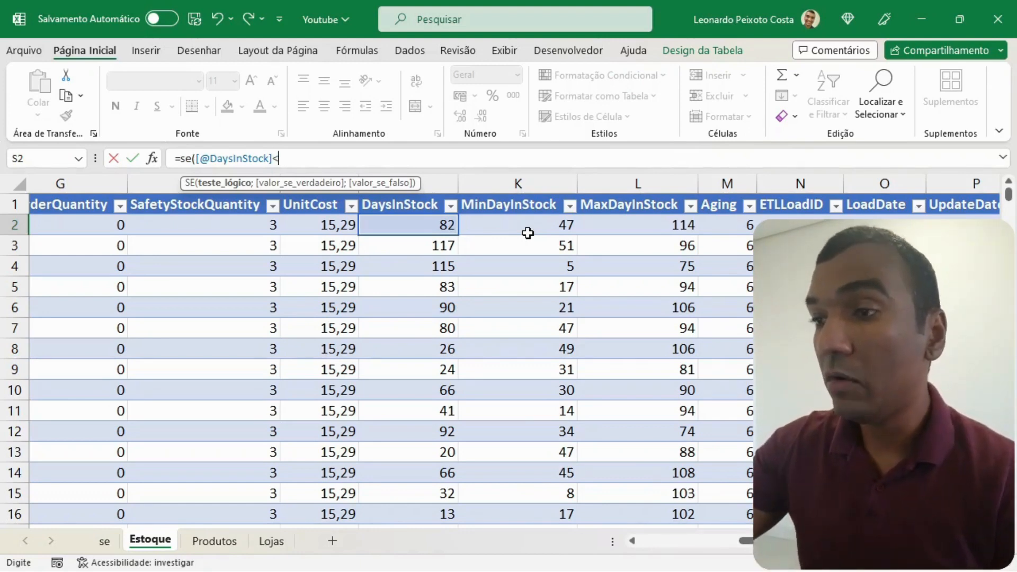
text([@)
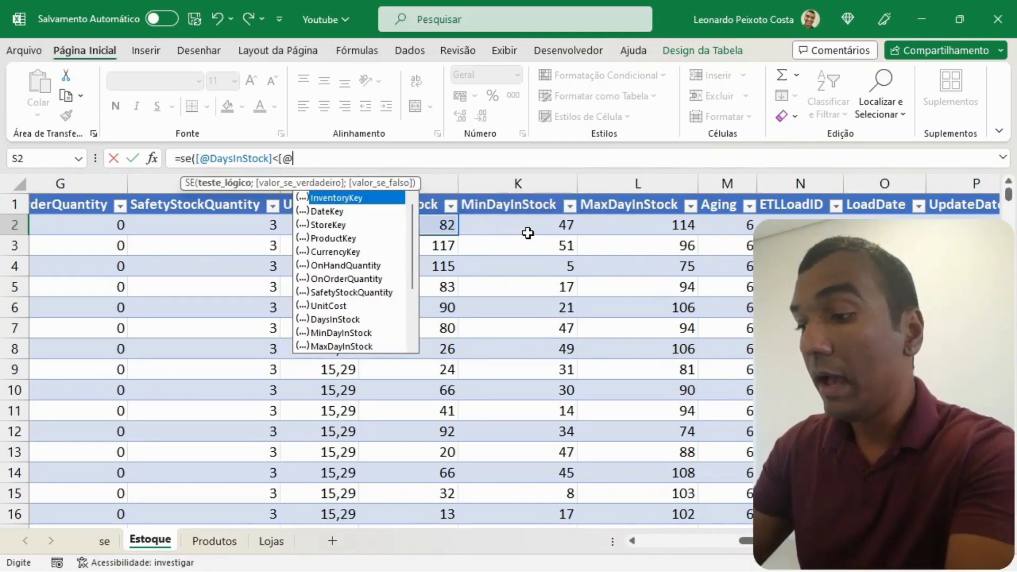
click(328, 334)
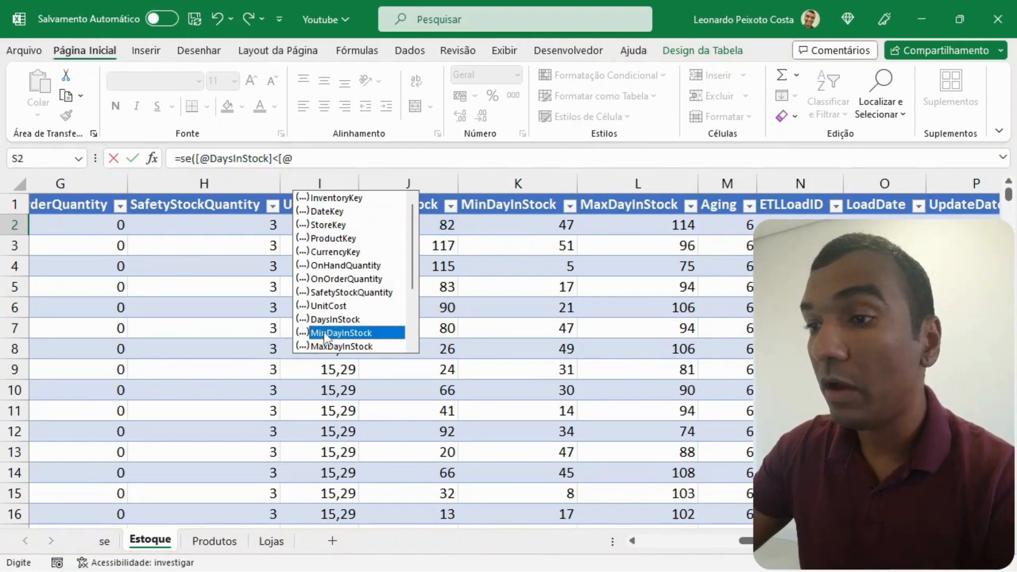
double_click(325, 334)
text(])
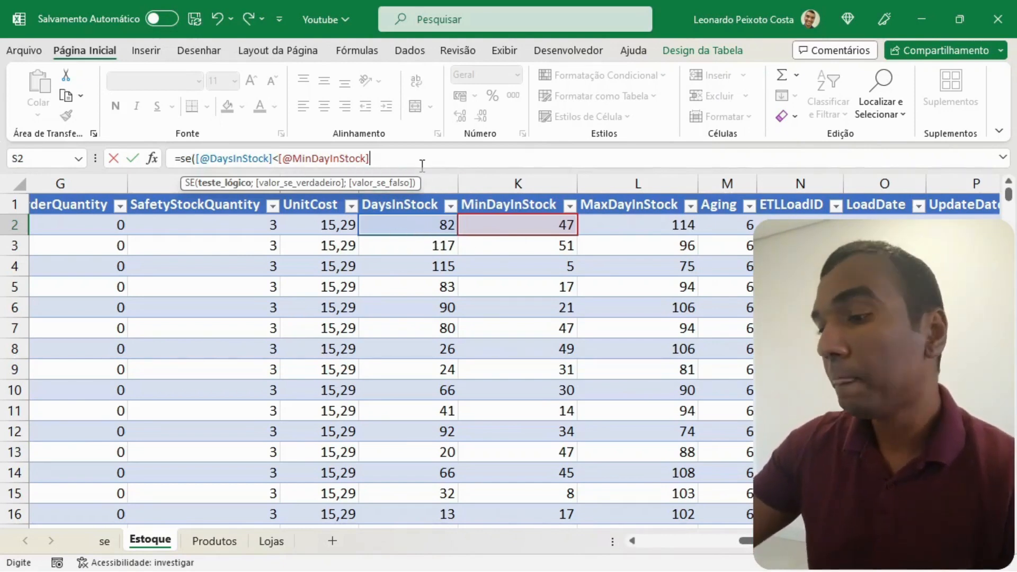
- Set the SE formula's value if true to the text "analise_min"
text(;)
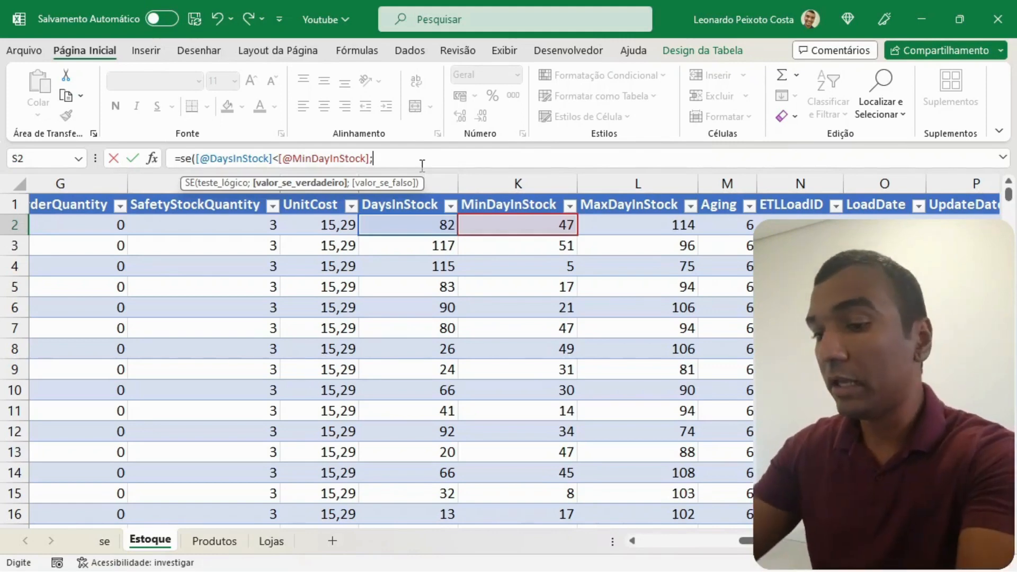
text(")
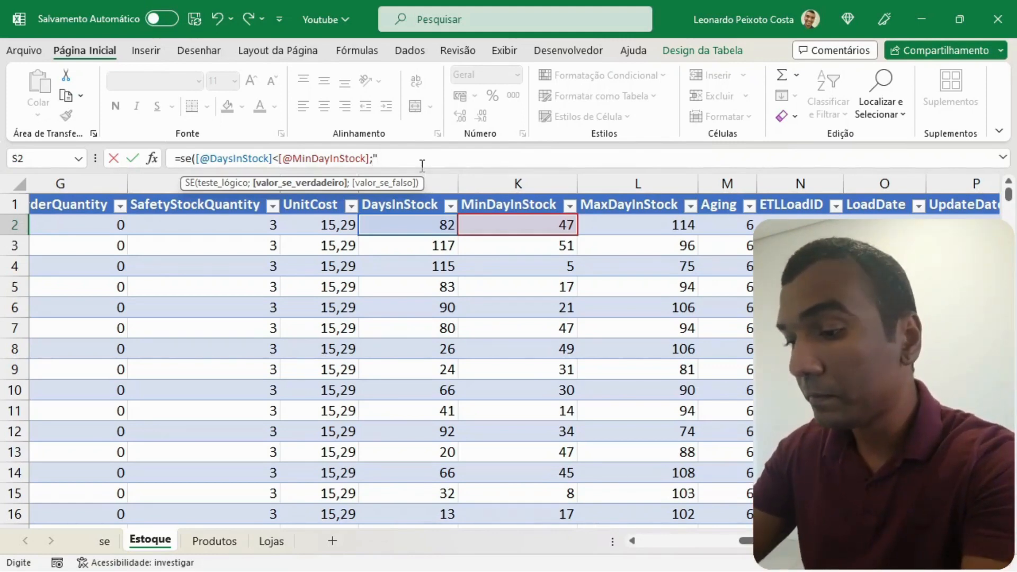
text(anali)
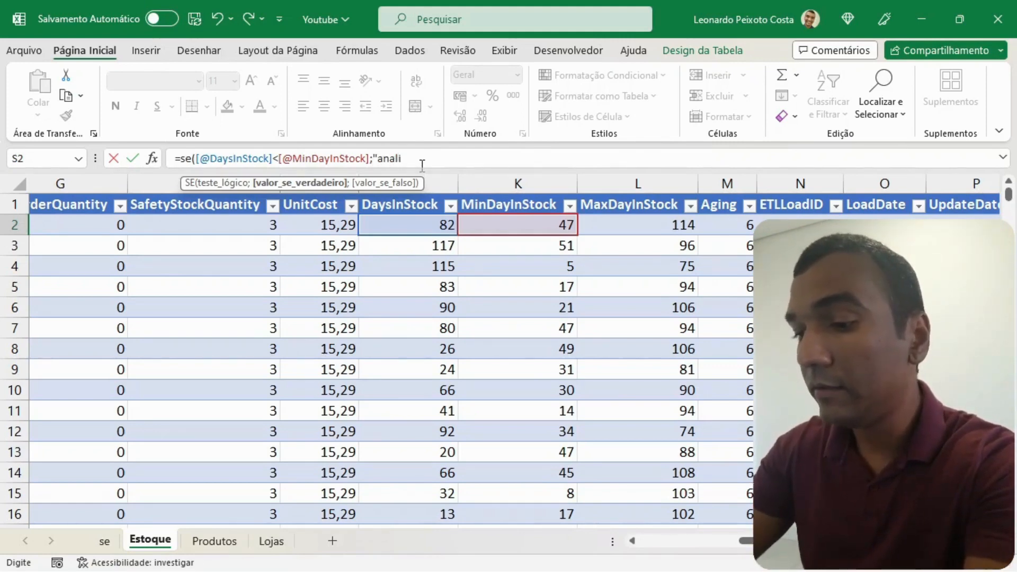
text(se )
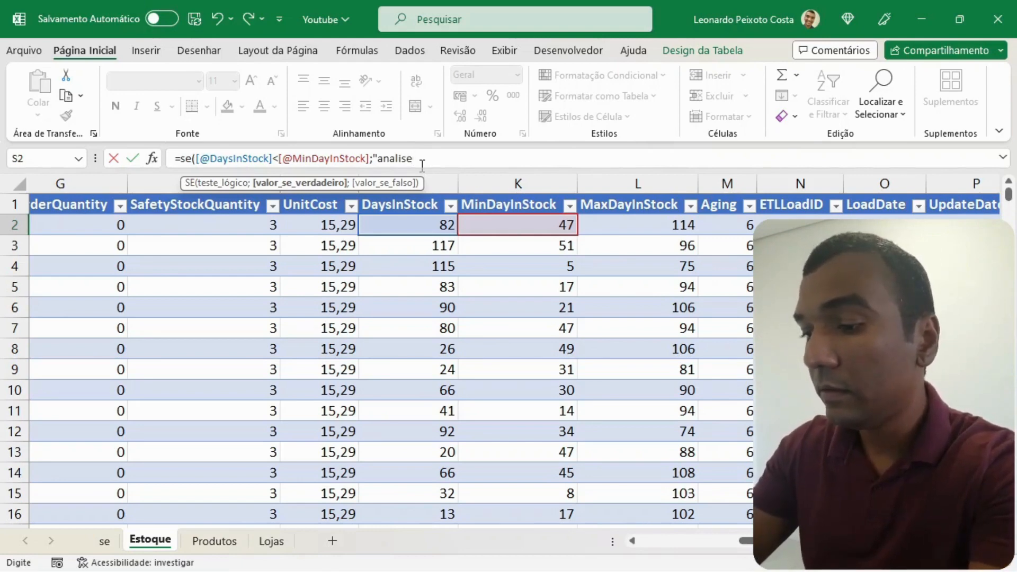
text(min)
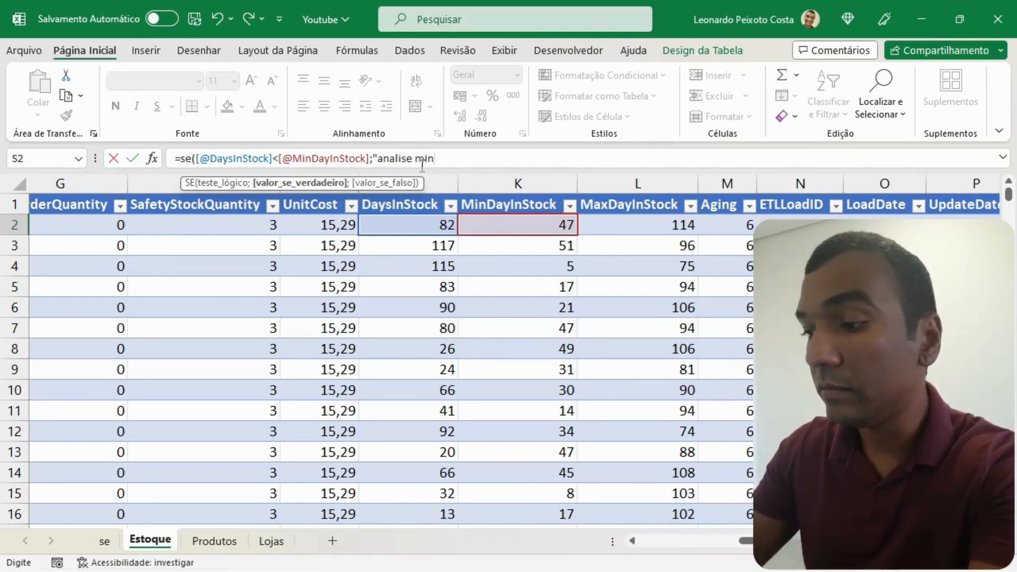
text(")
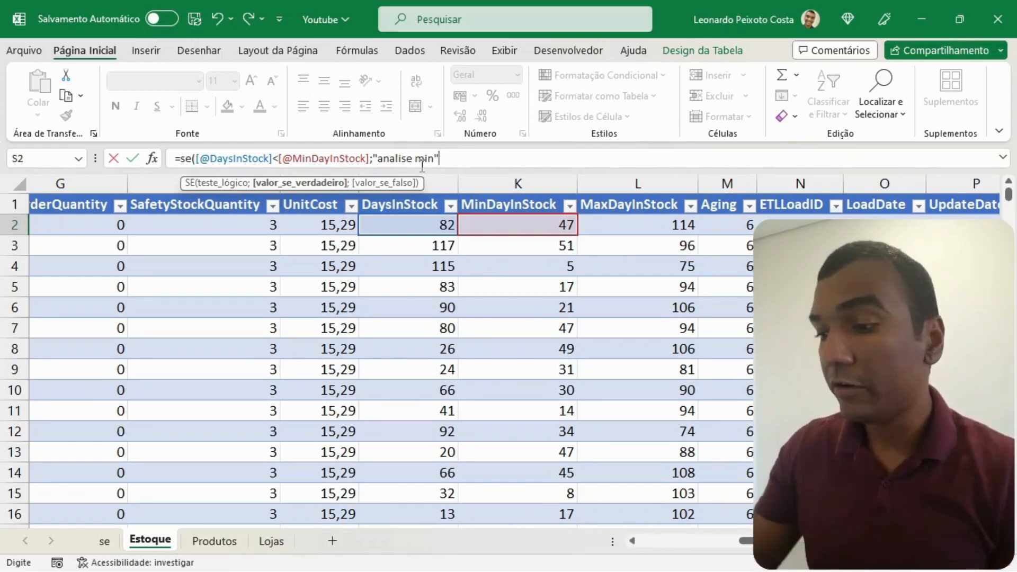
key(BackSpace)
key(BackSpace)
key(BackSpace)
key(BackSpace)
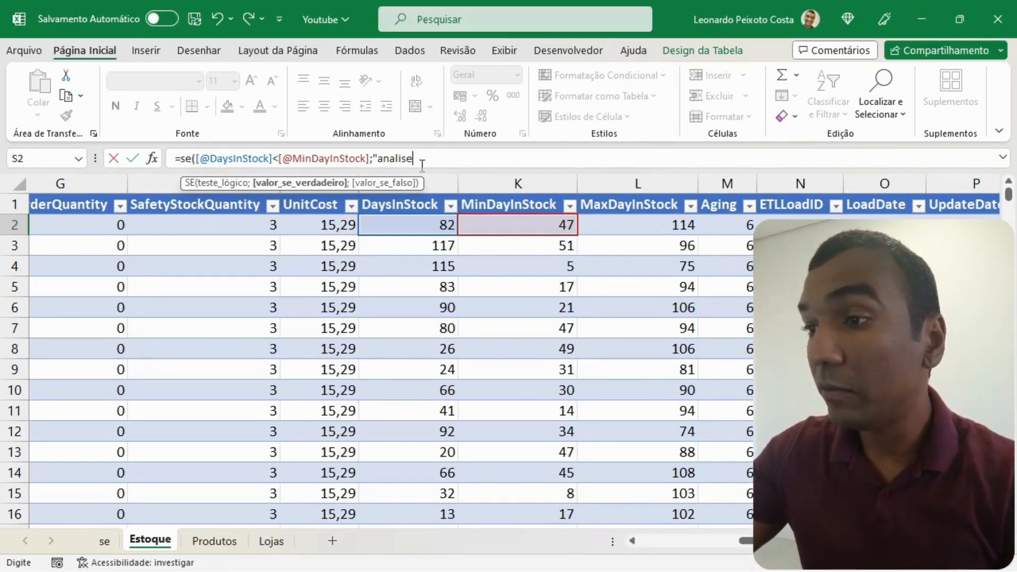
key(BackSpace)
text(_m)
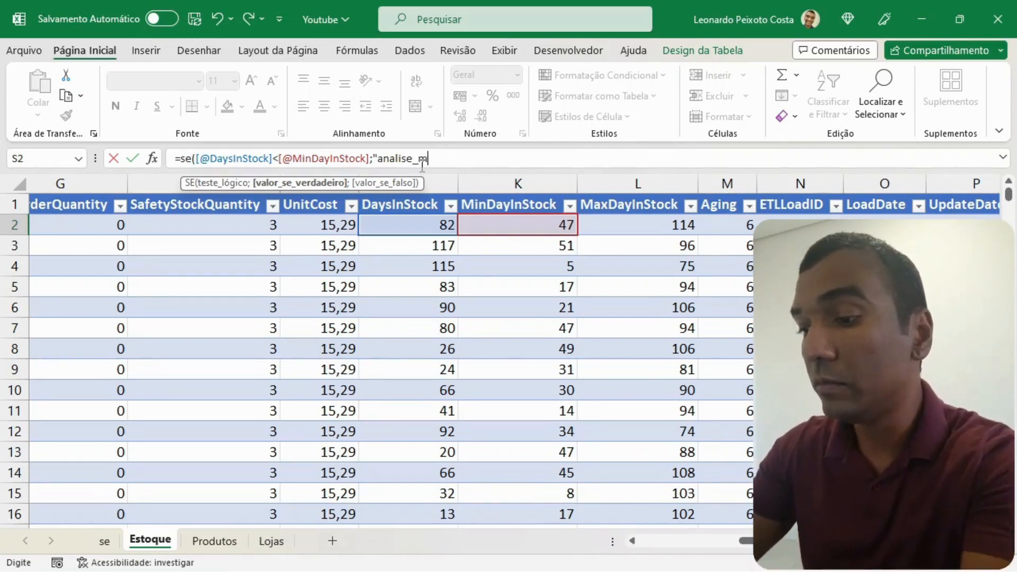
text(in")
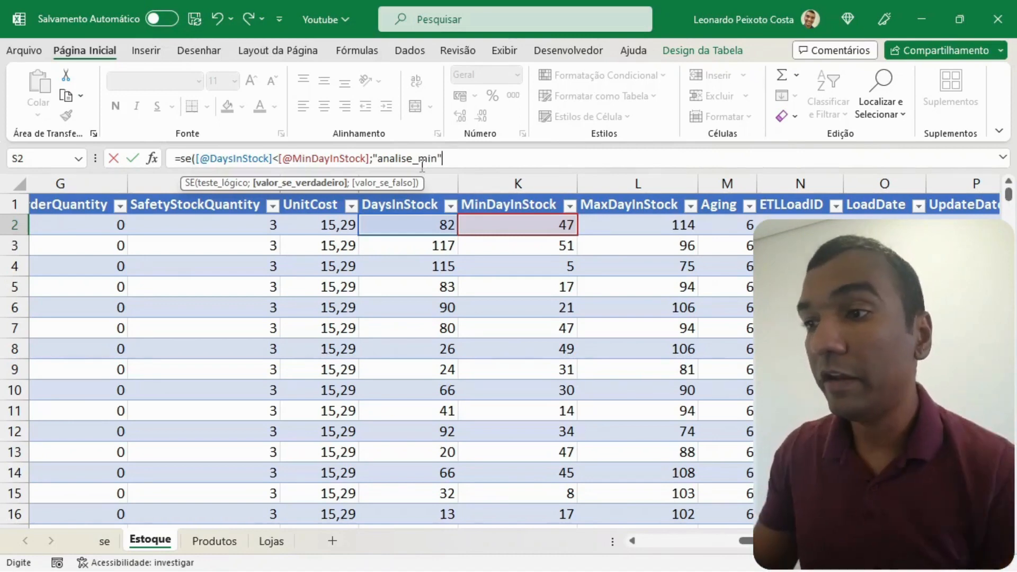
- Start a nested SE function as the value if false of the formula in S2
text(;)
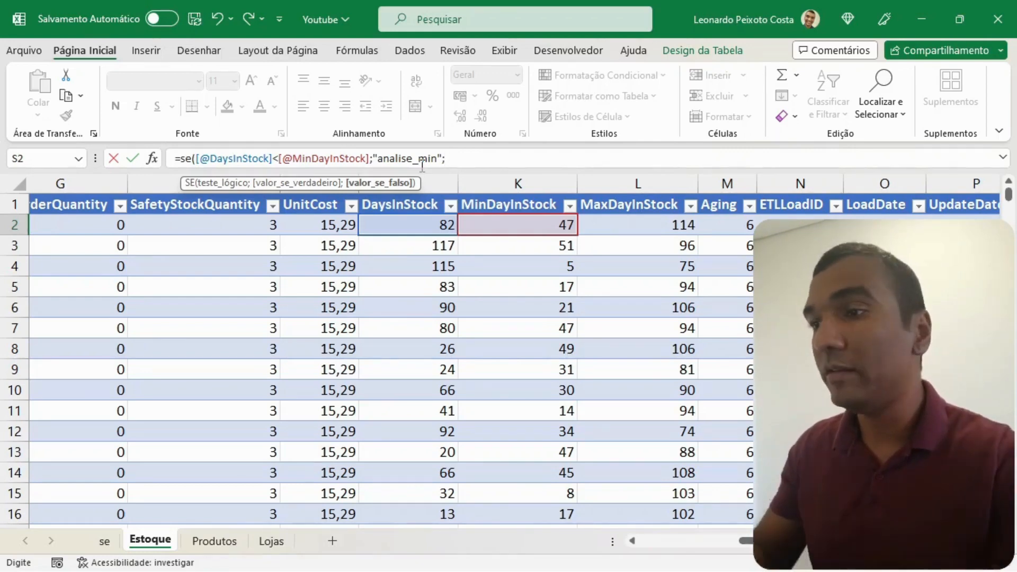
text(()
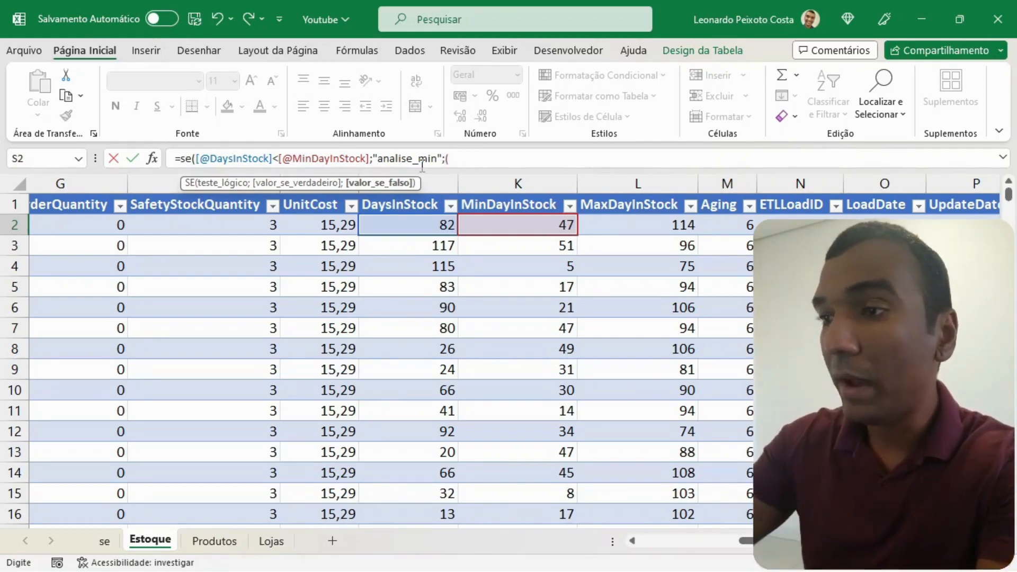
text(se)
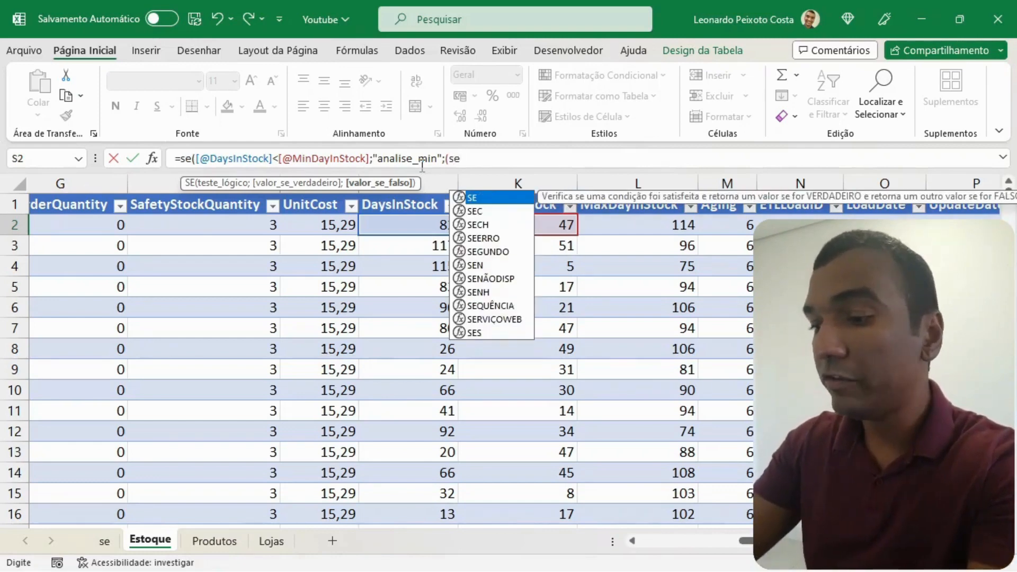
text(()
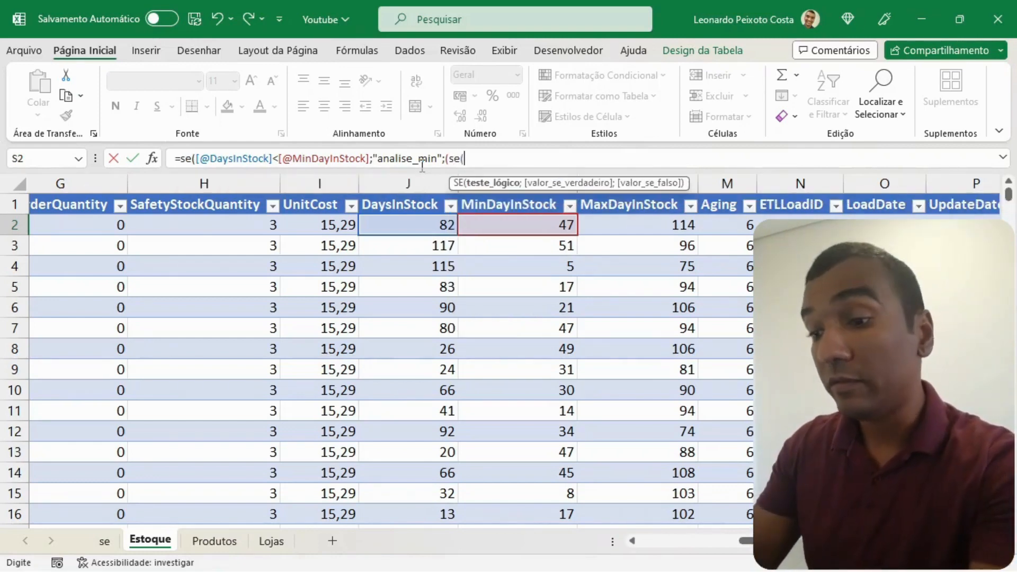
text([@)
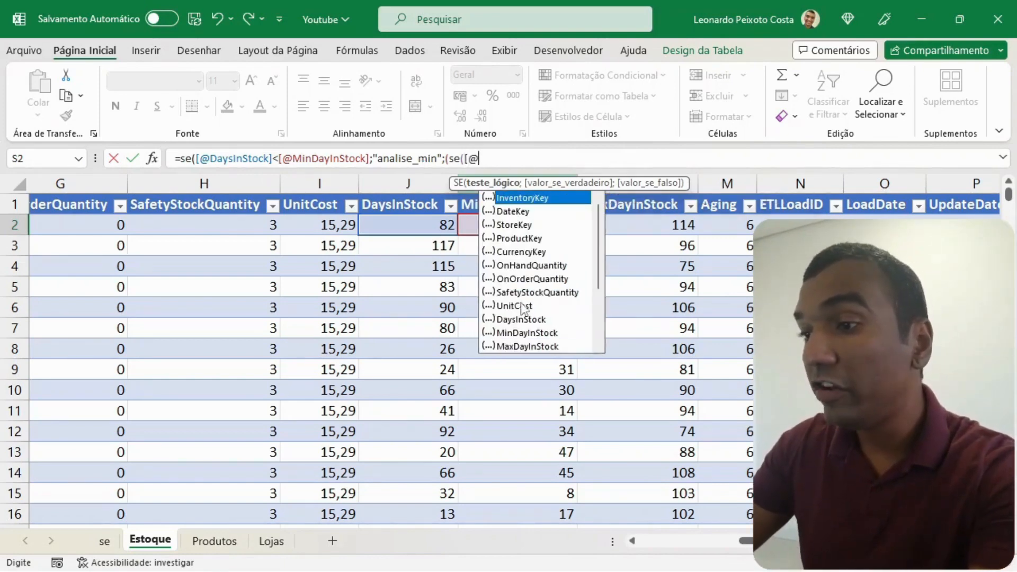
click(525, 321)
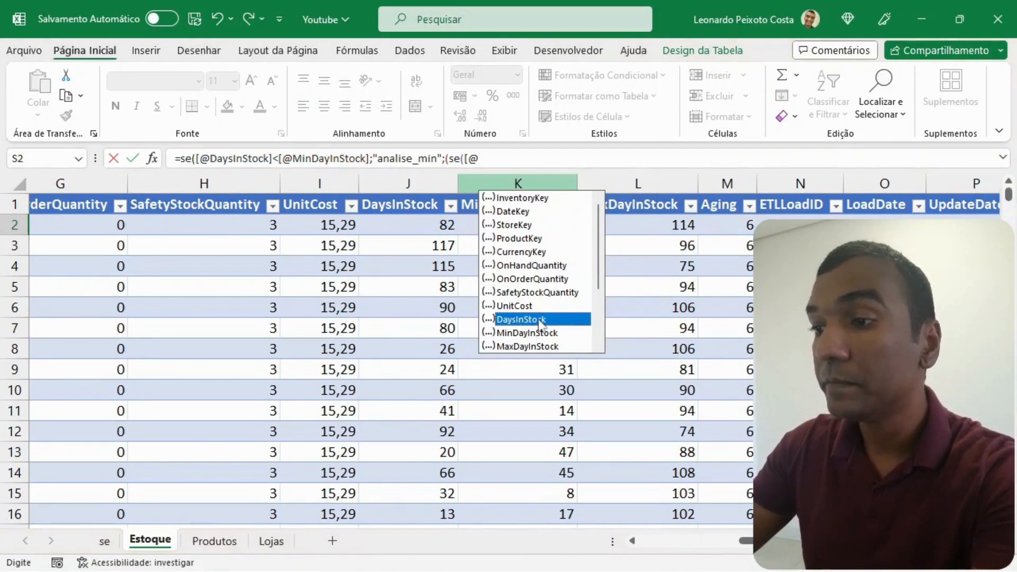
double_click(539, 322)
text(])
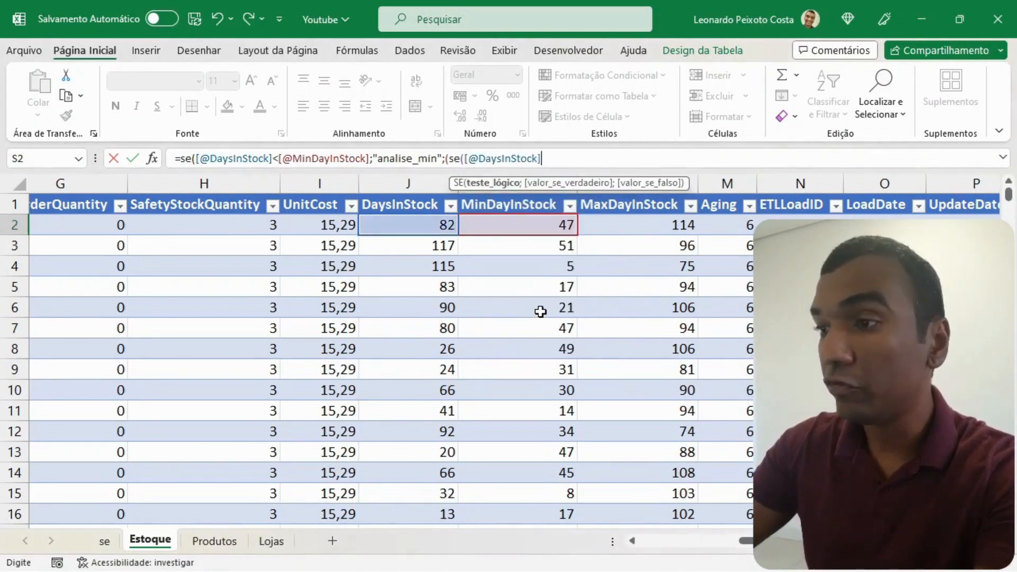
text(>)
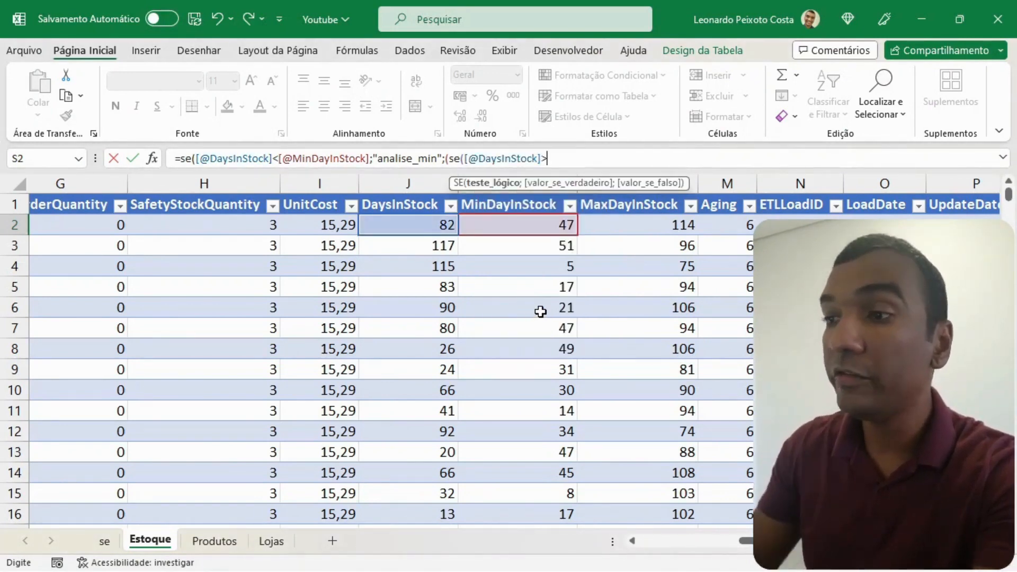
text([@)
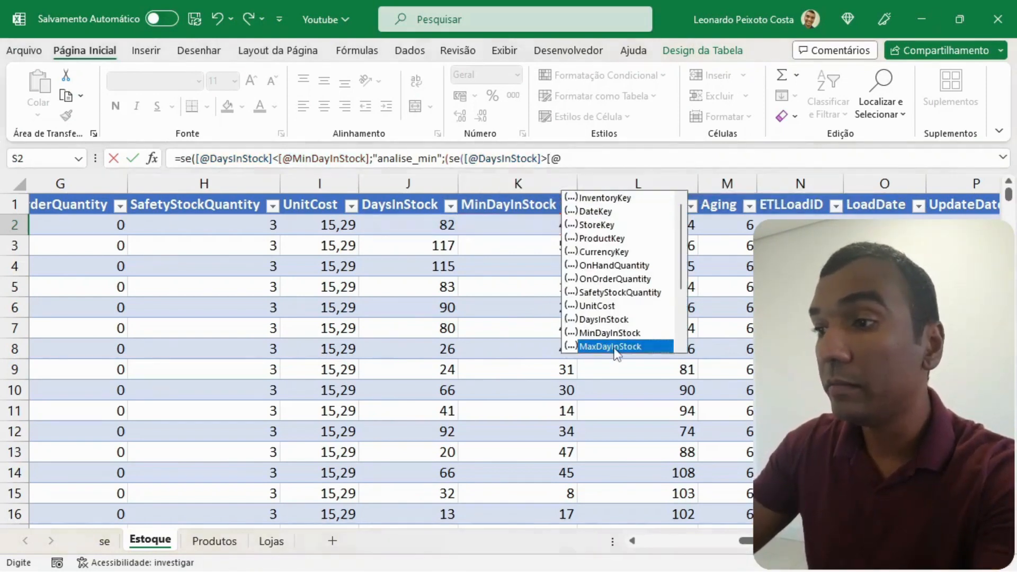
double_click(610, 347)
text(])
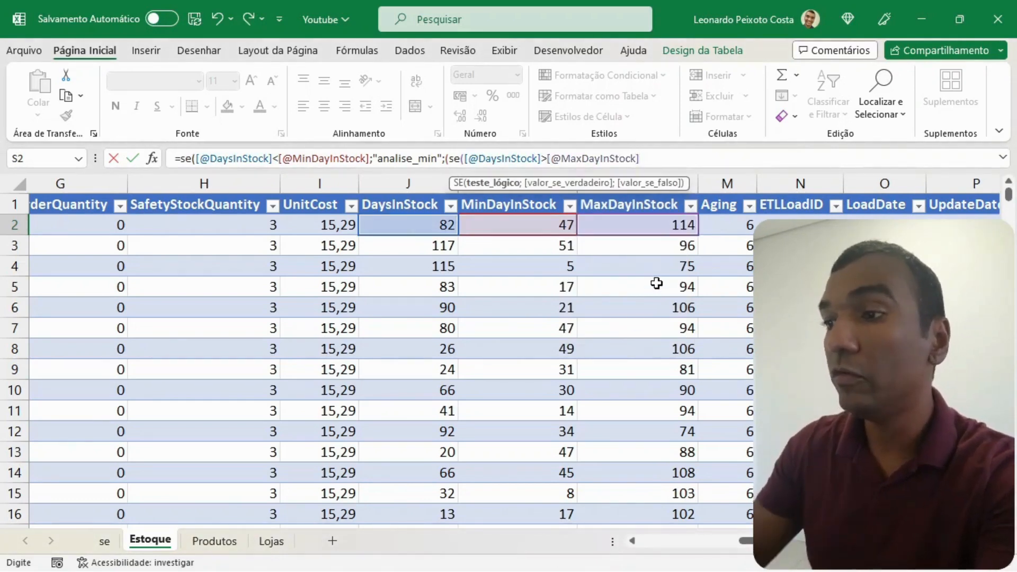
- Set the nested SE's value if true to the text "analise_max" and close the function without a value if false
text(;)
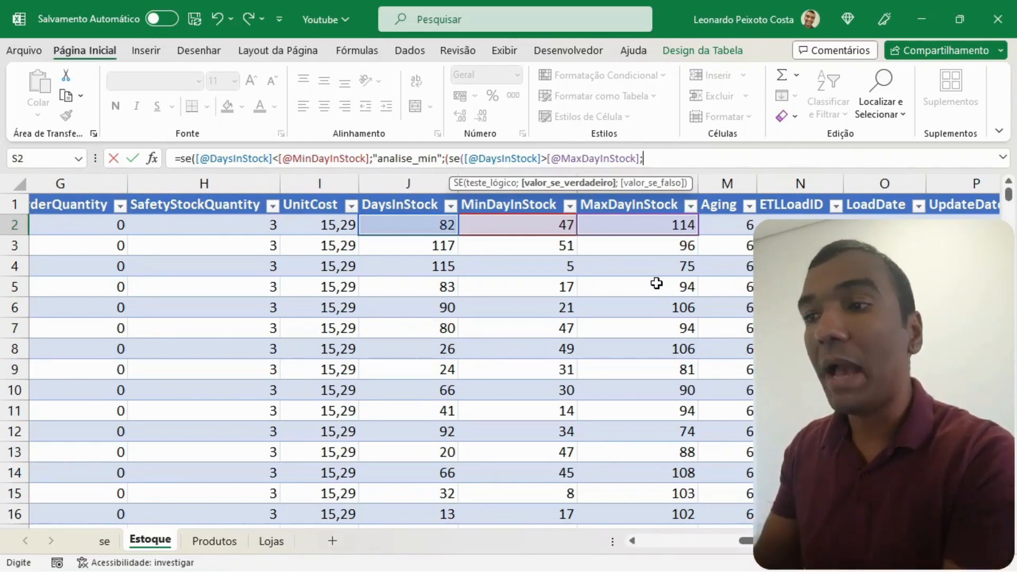
text(")
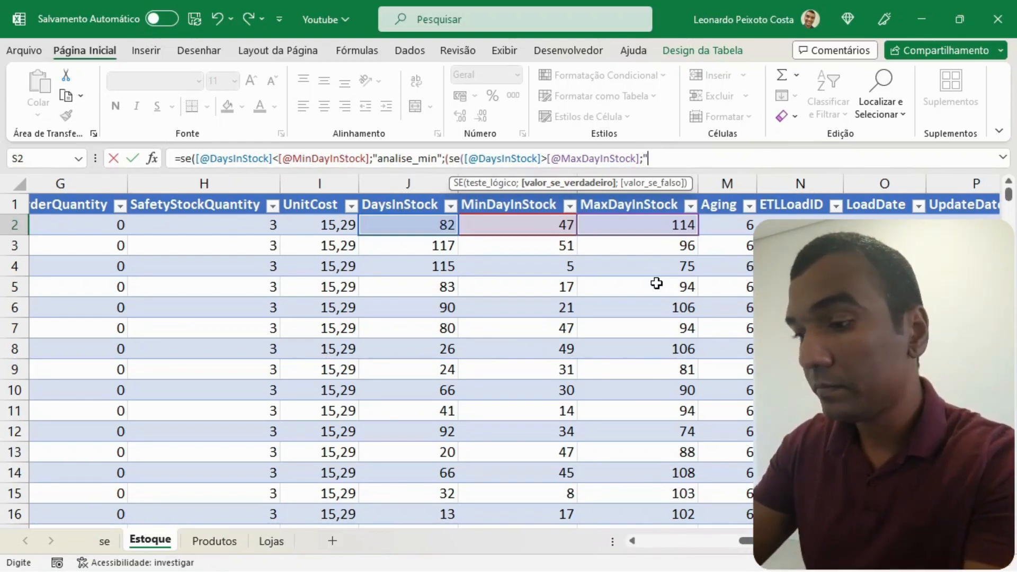
text(analise)
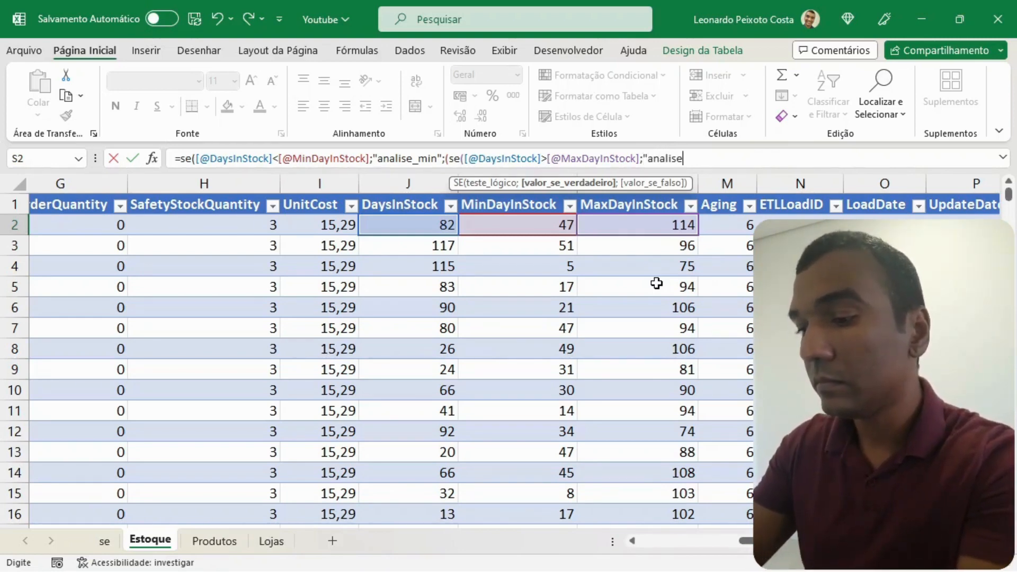
text(_ma)
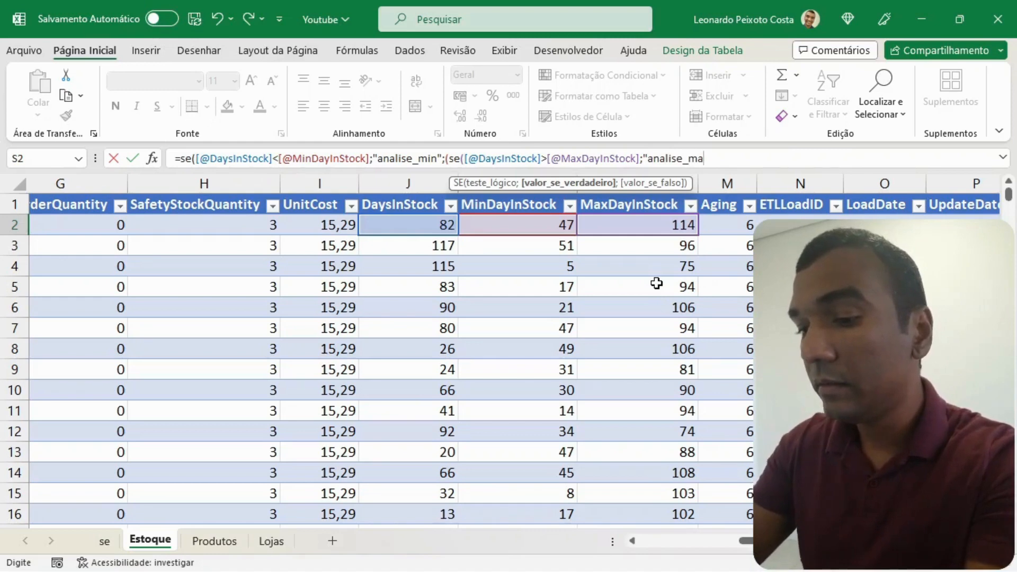
text(x)
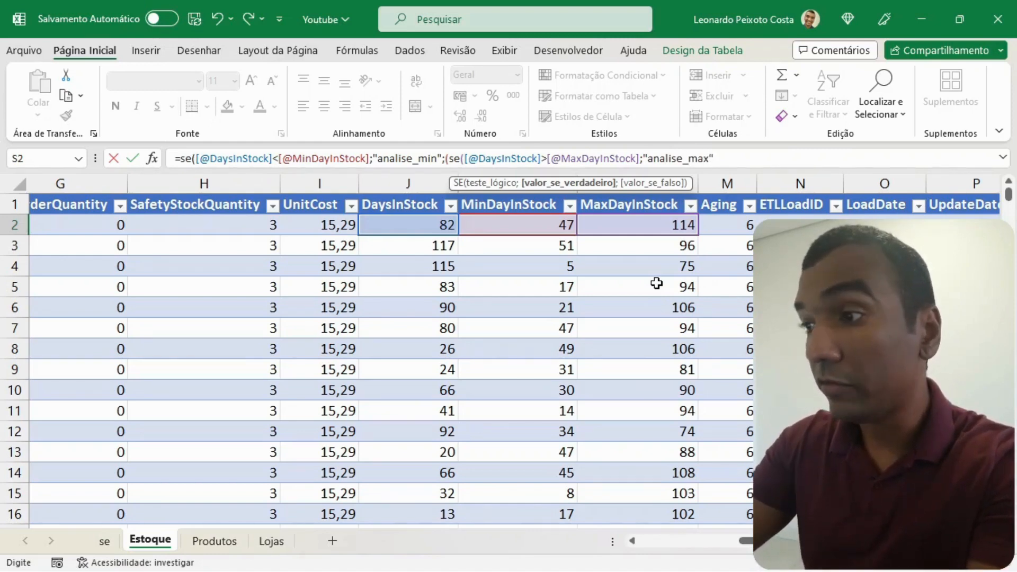
text("))
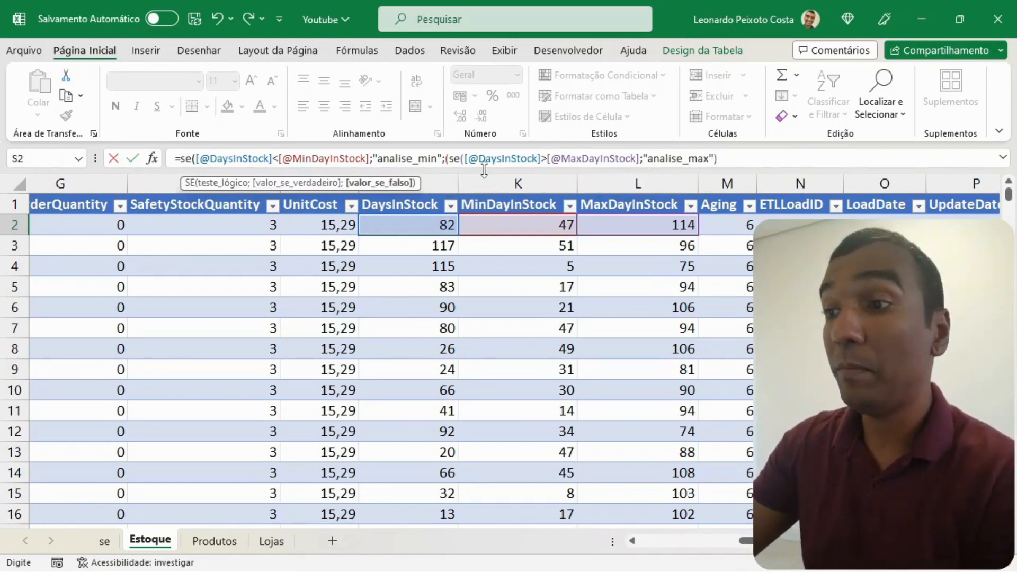
- Close the remaining parentheses of the SE formula and commit it to the Status column
text())
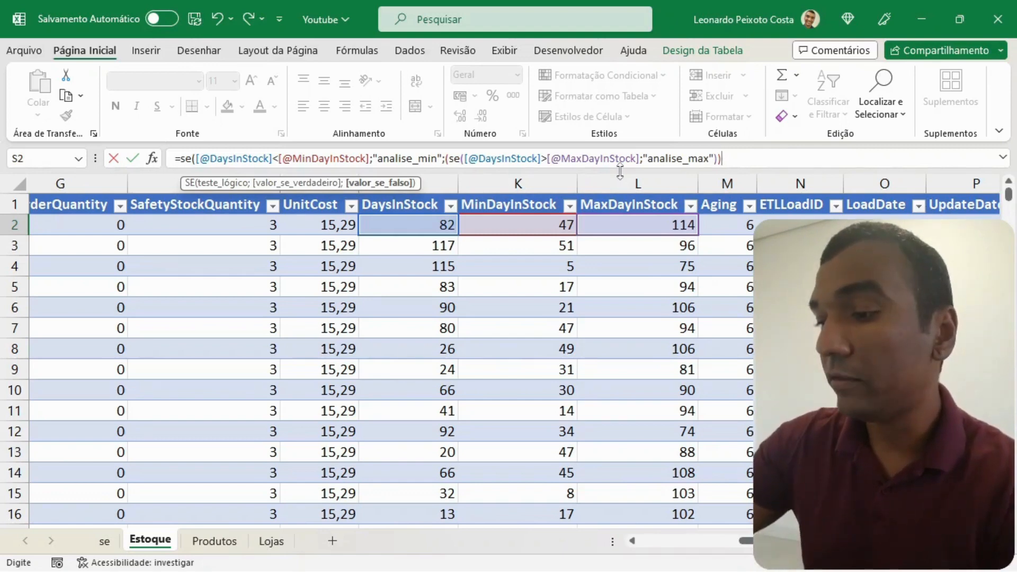
text())
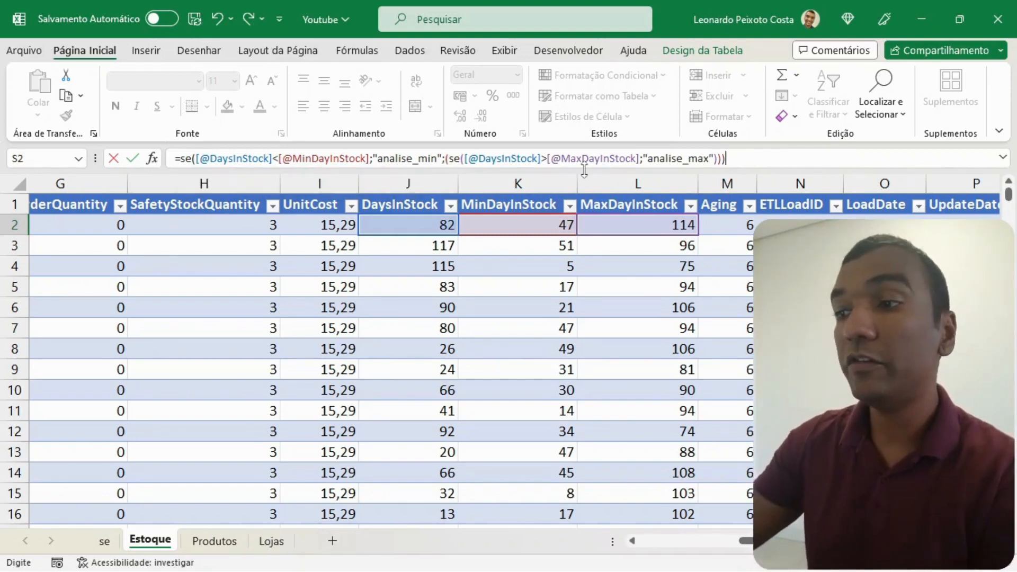
drag(773, 541, 863, 540)
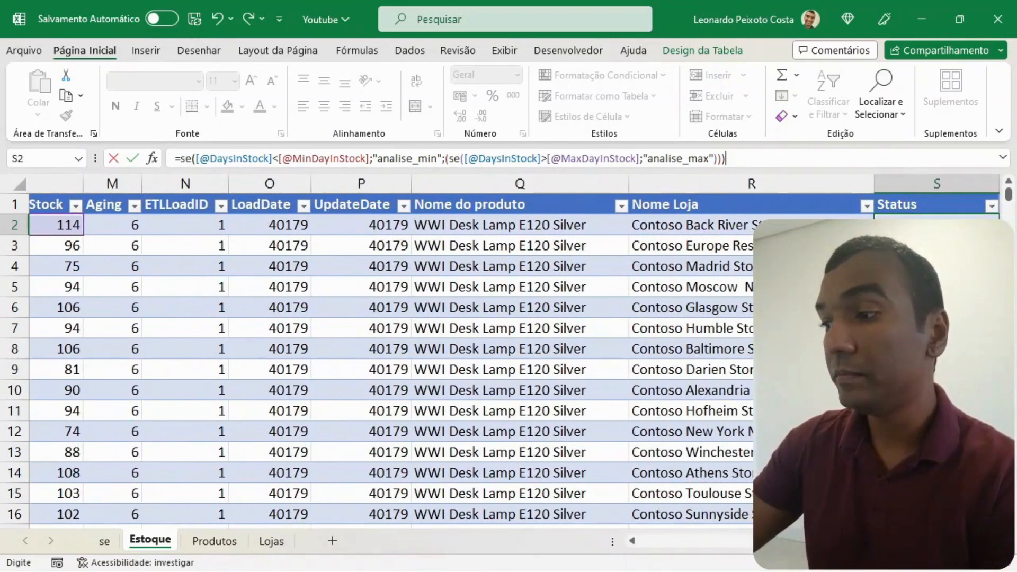
click(994, 541)
click(995, 541)
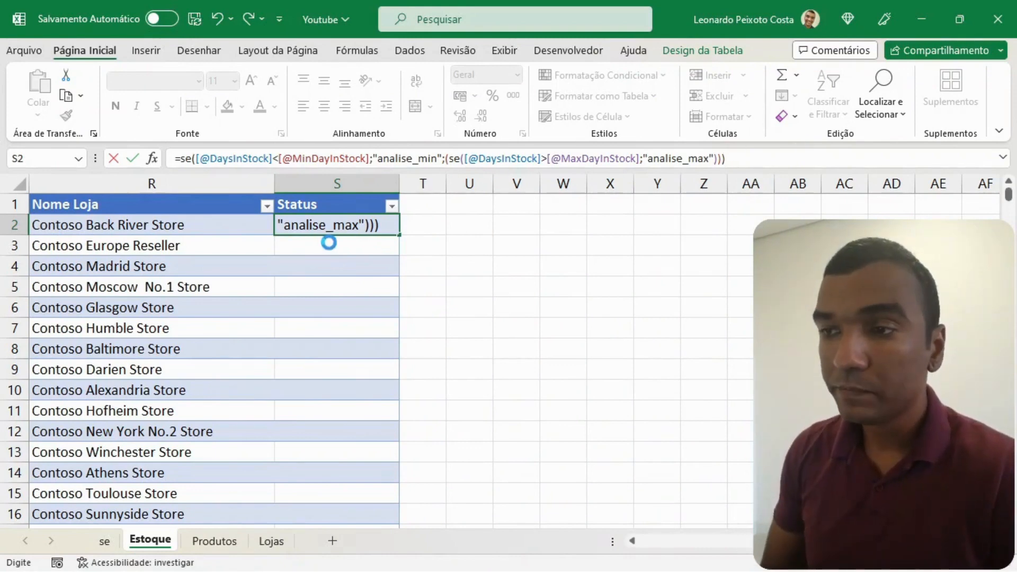
key(Return)
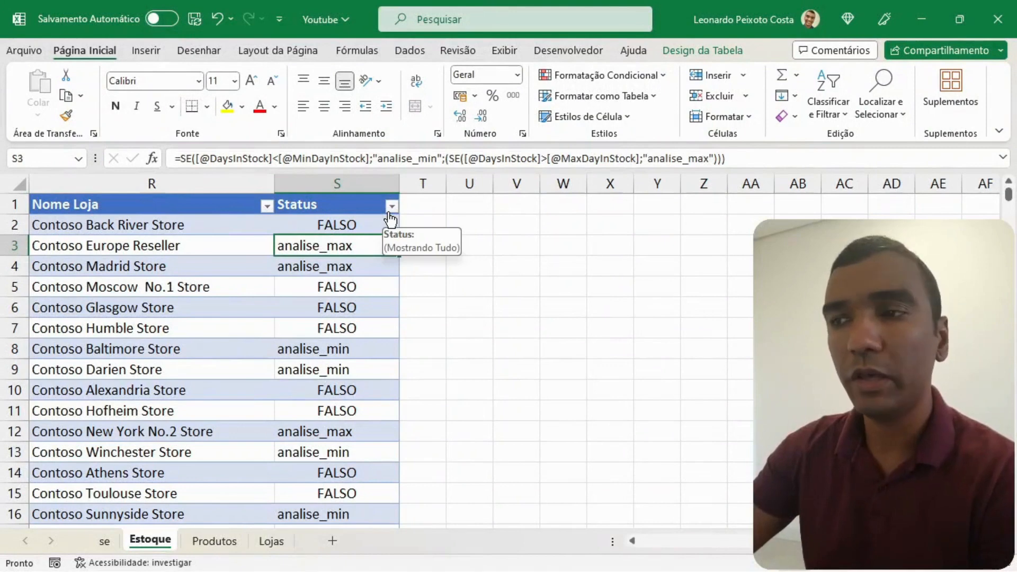
- Filter the Status column to show only the FALSO rows
click(391, 207)
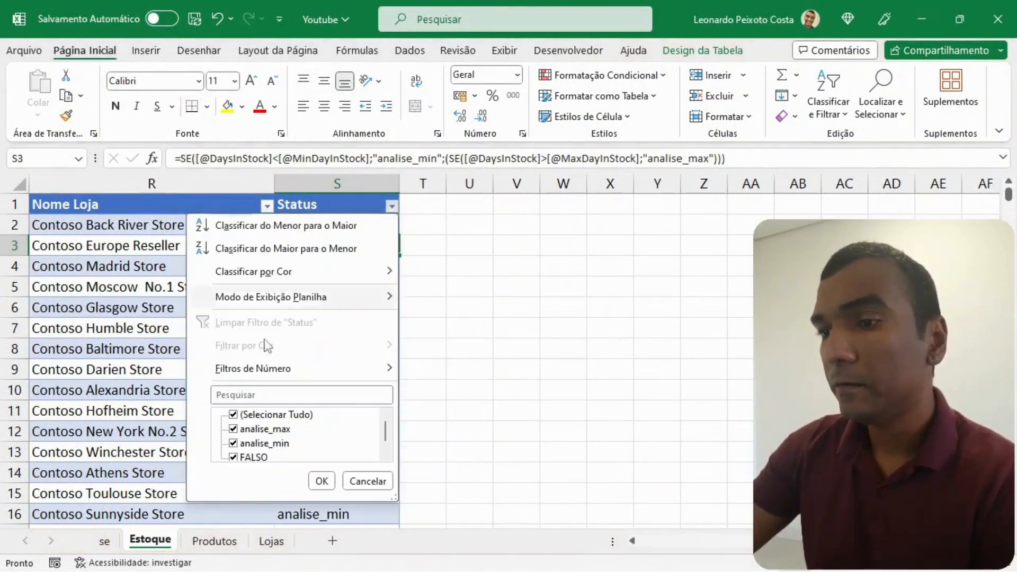
click(233, 415)
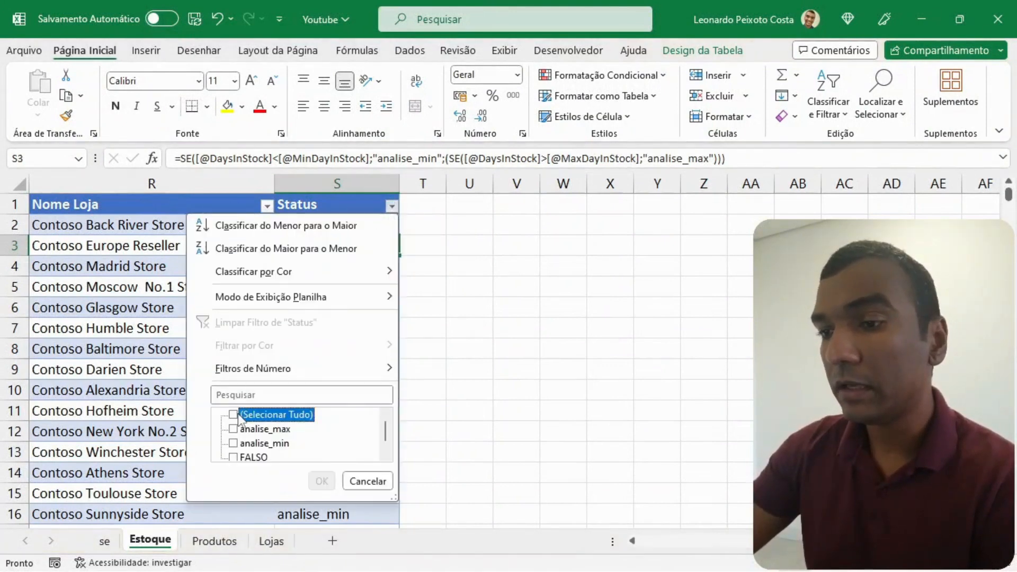
click(234, 458)
click(322, 481)
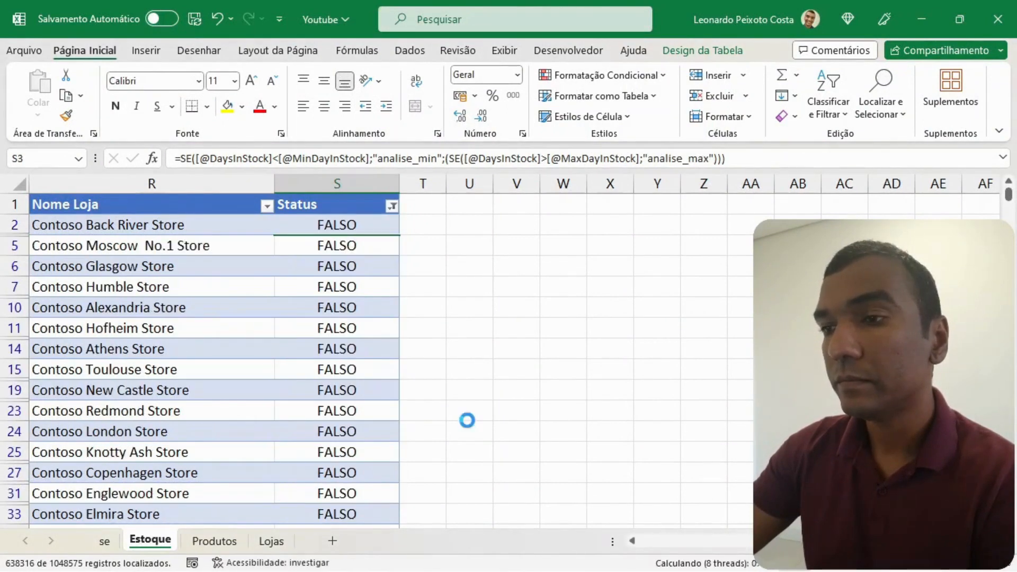
- Compare DaysInStock with MinDayInStock and MaxDayInStock in row 2 of the rows whose Status is FALSO
click(349, 227)
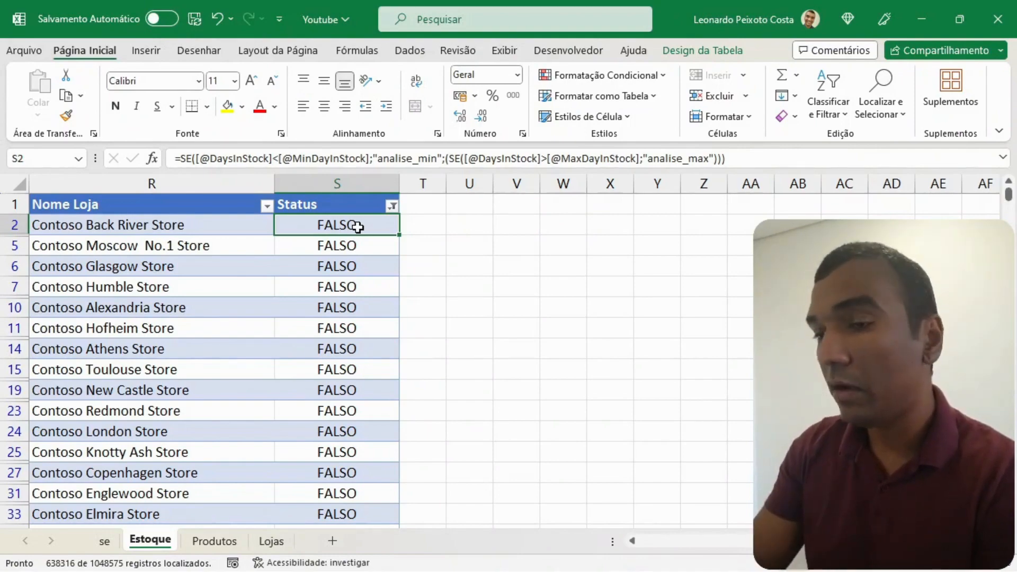
key(Left)
key(Left)
key(Left)
key(Left)
key(Left)
key(Left)
key(Left)
key(Left)
key(Left)
key(Left)
key(Left)
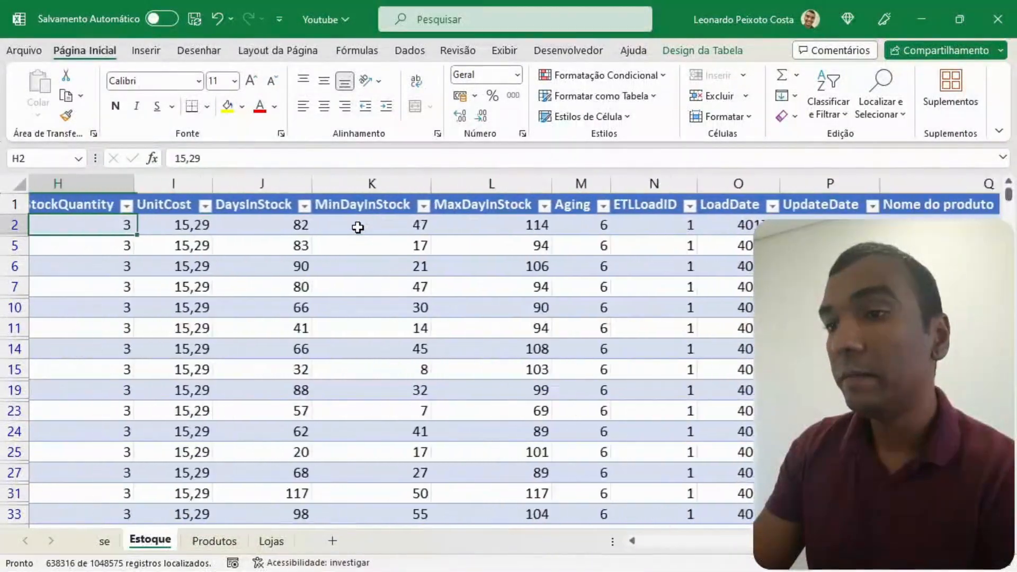
key(Left)
key(Left)
key(Right)
key(Right)
key(Right)
key(Right)
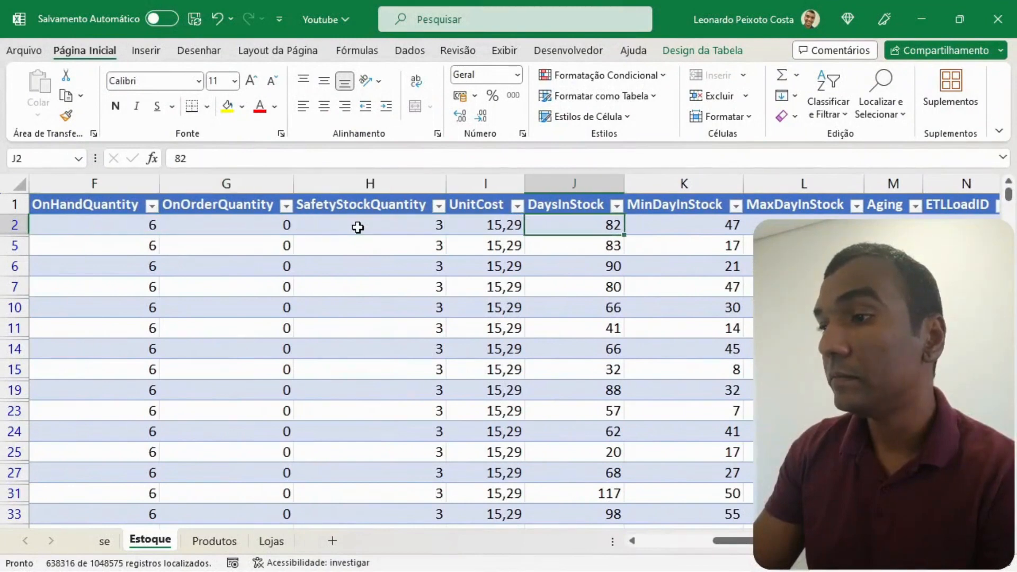
key(Right)
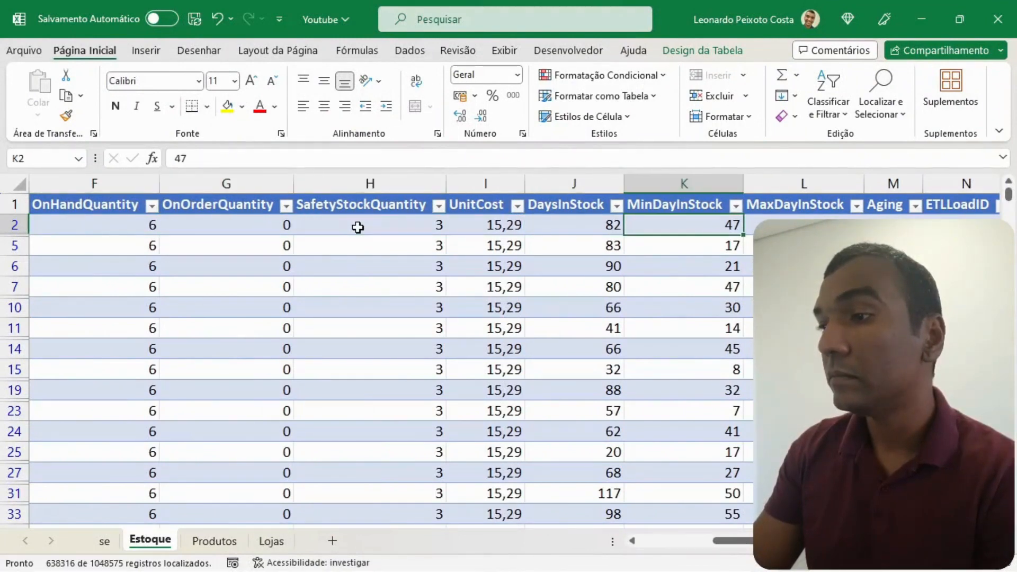
key(Right)
key(Left)
key(Left)
key(Right)
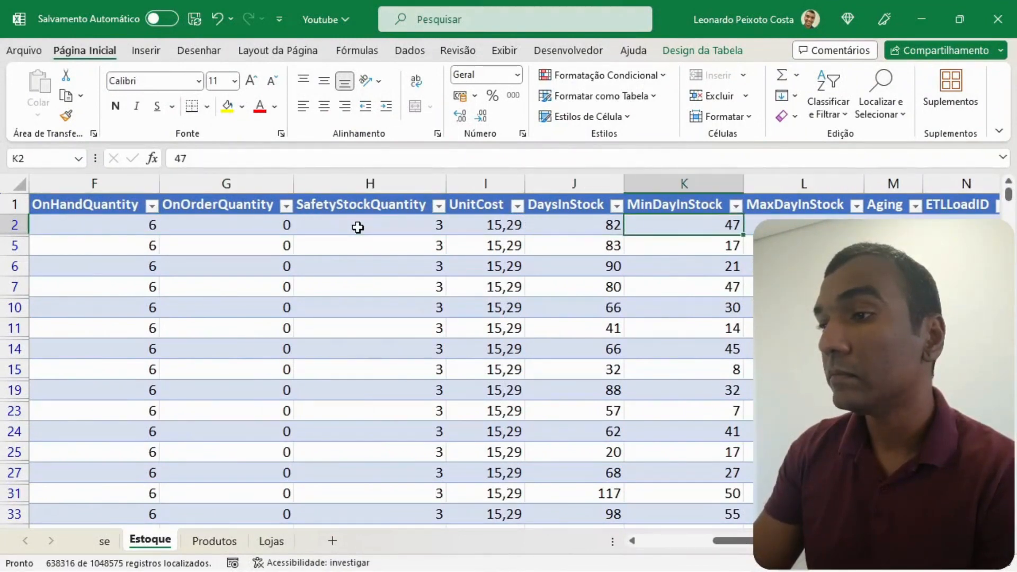
key(Right)
key(Right)
key(Right)
key(Right)
key(Right)
key(Right)
key(Left)
key(Left)
key(Left)
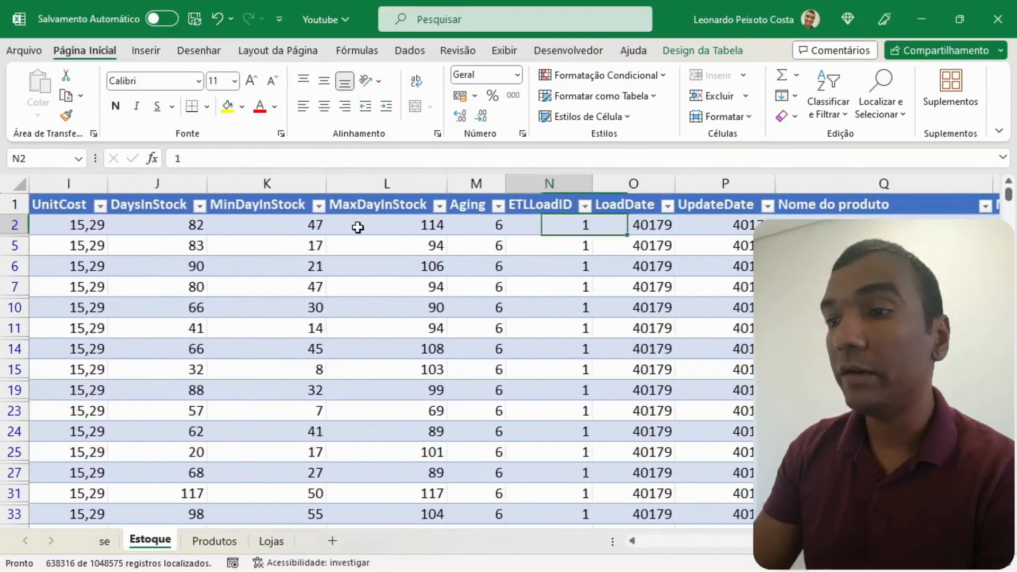
key(Left)
key(Left)
key(Left)
key(Left)
key(Left)
key(Right)
key(Right)
key(Right)
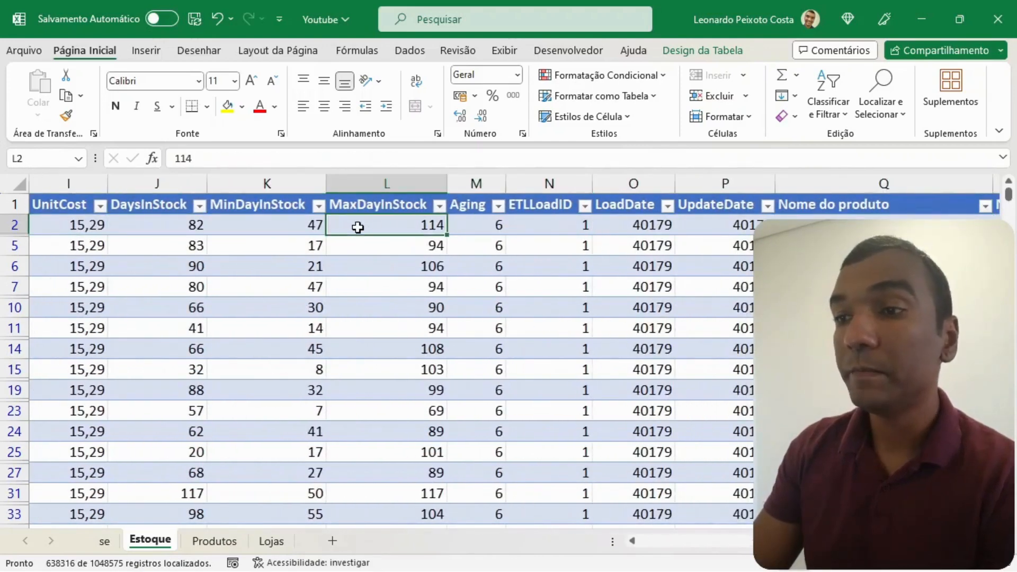
key(Right)
key(Right)
key(Right)
key(Right)
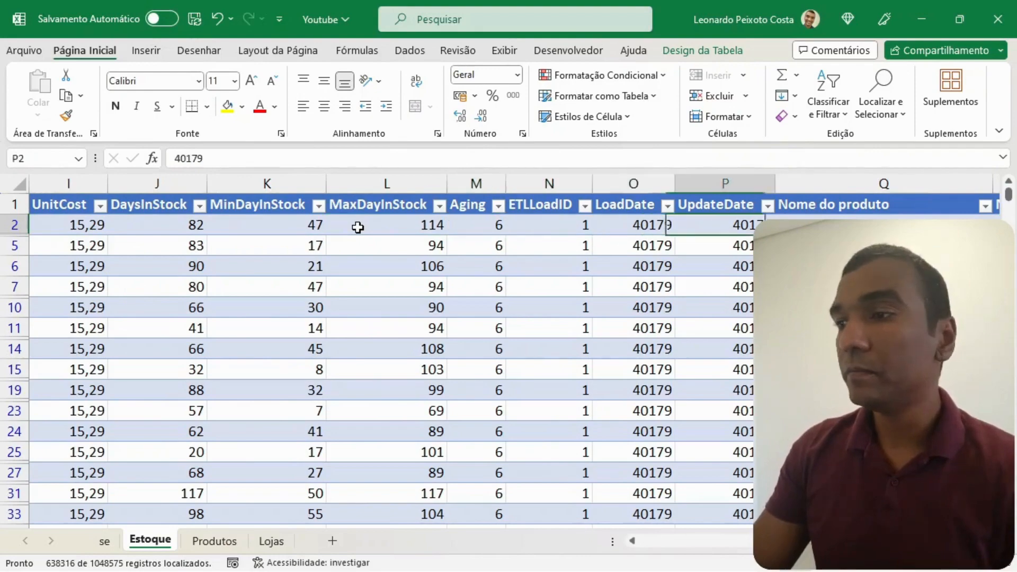
key(Right)
key(Right)
key(Right)
key(Right)
key(Right)
key(Right)
key(Left)
key(Left)
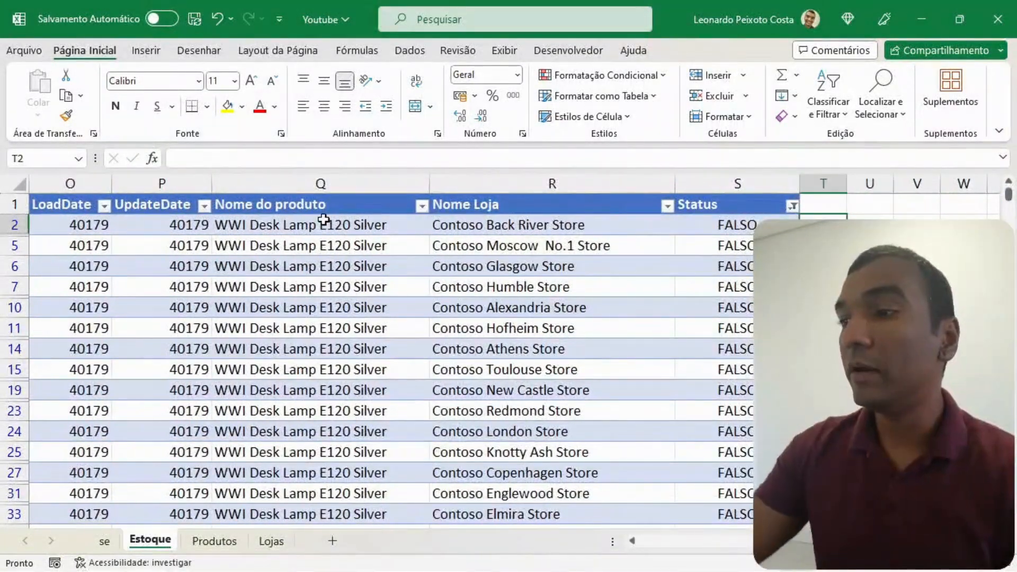
- Clear the filter from the Status column to show all rows again
click(792, 205)
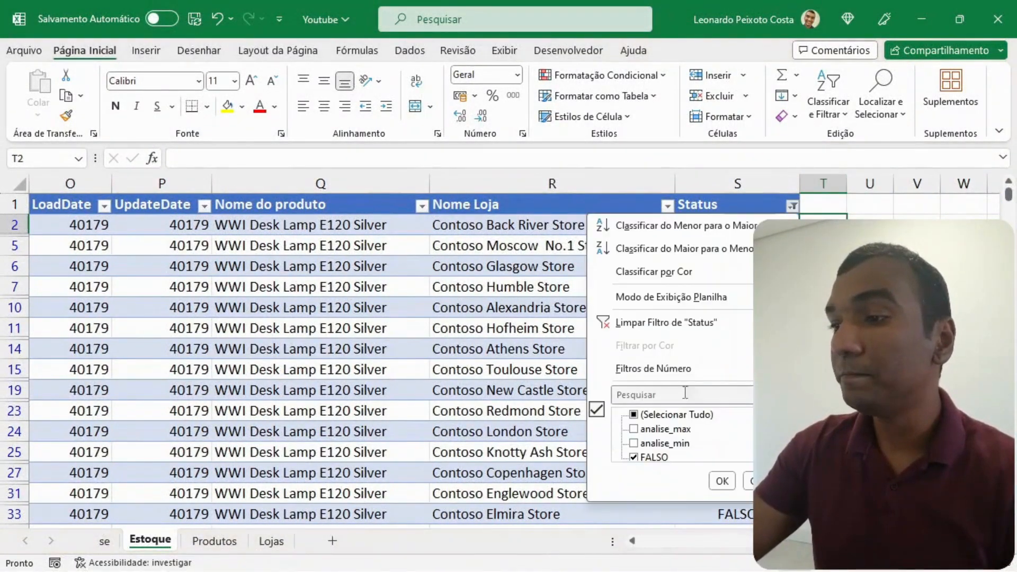
click(631, 323)
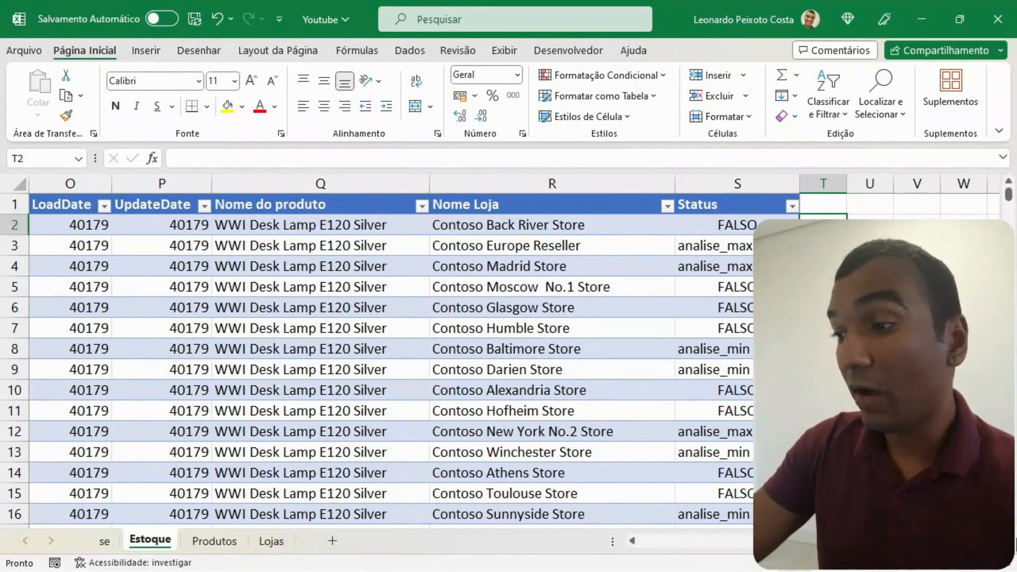
scroll(530, 318, right, 3)
click(536, 223)
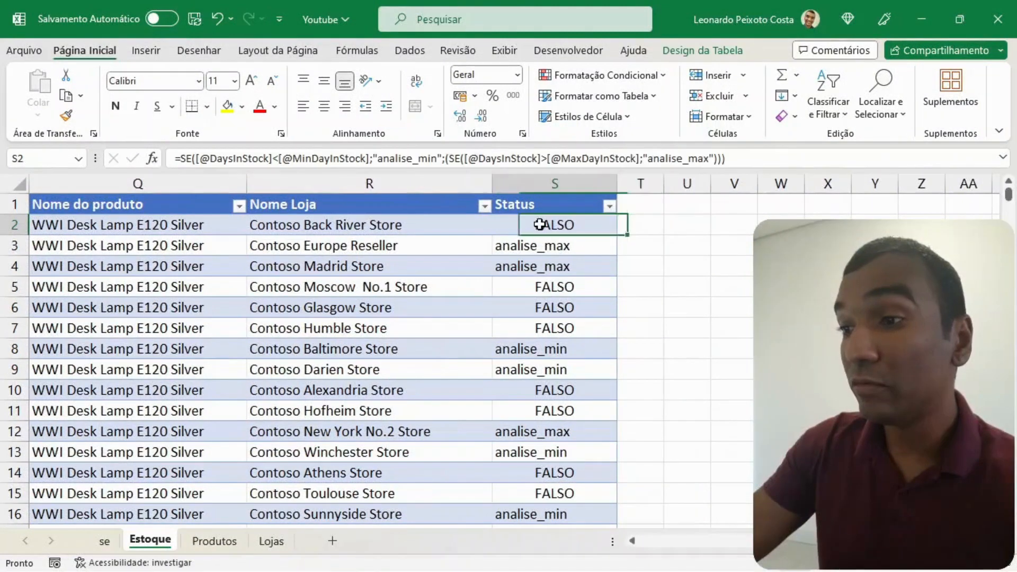
click(715, 158)
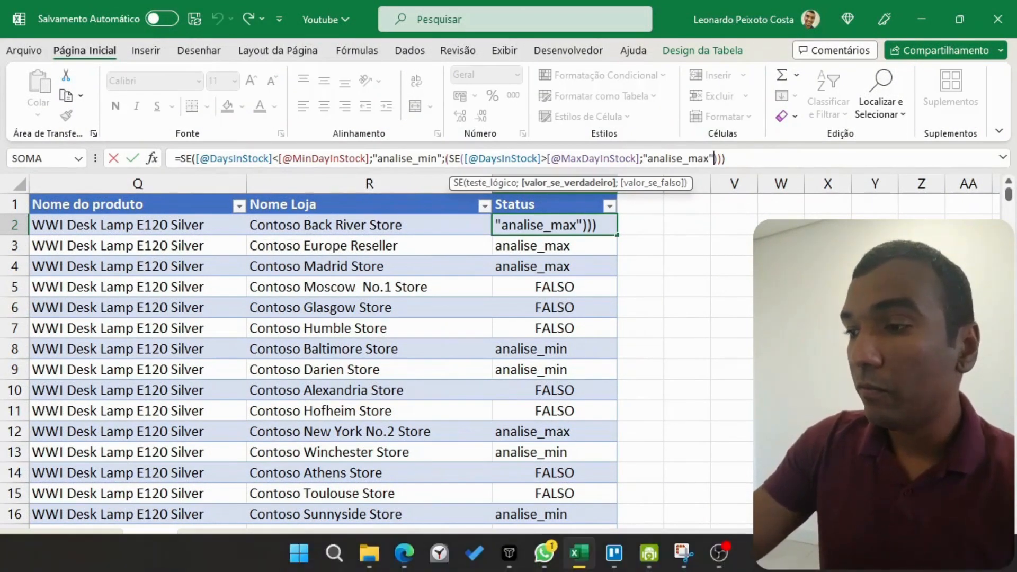
key(Escape)
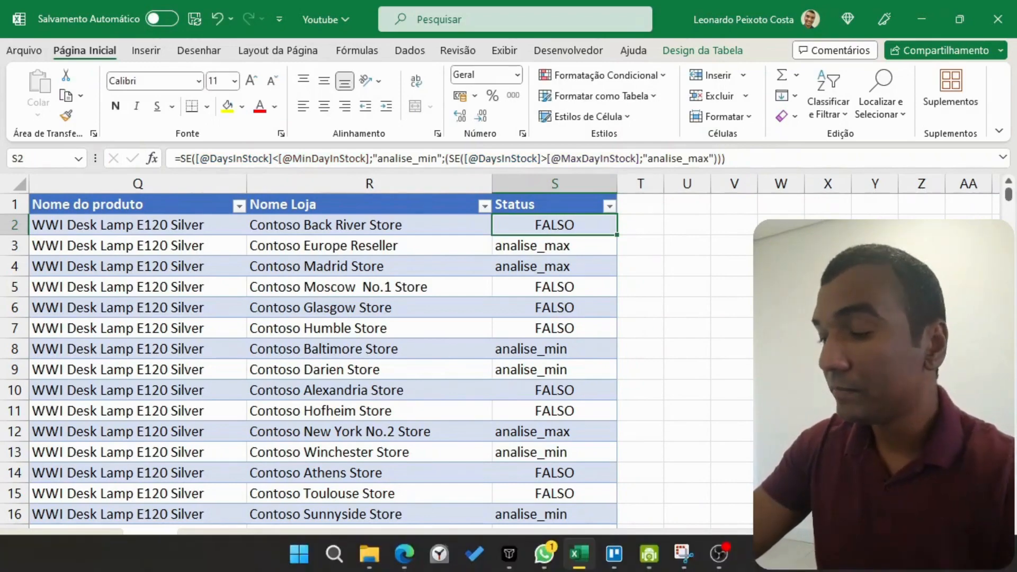
- Examine the logical test, true value and false value of the outer and nested SE functions in cell S2's Status formula
click(976, 564)
click(976, 563)
click(976, 564)
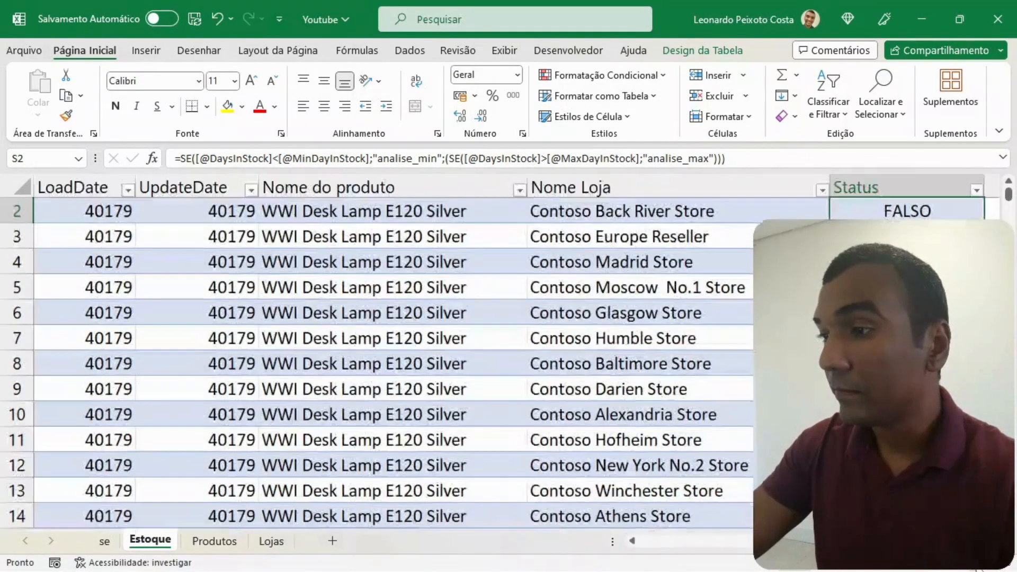
click(992, 541)
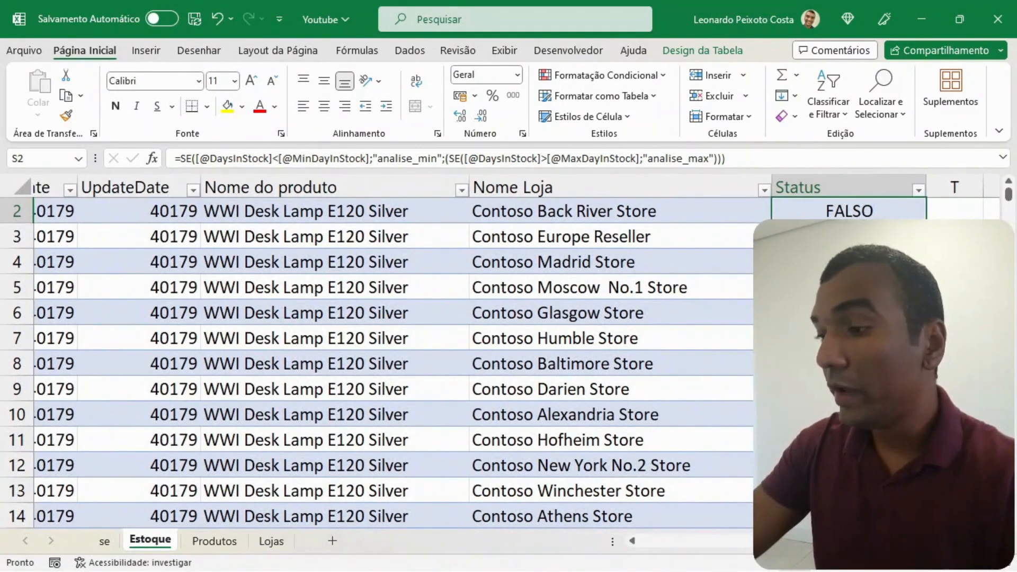
scroll(576, 521, right, 5)
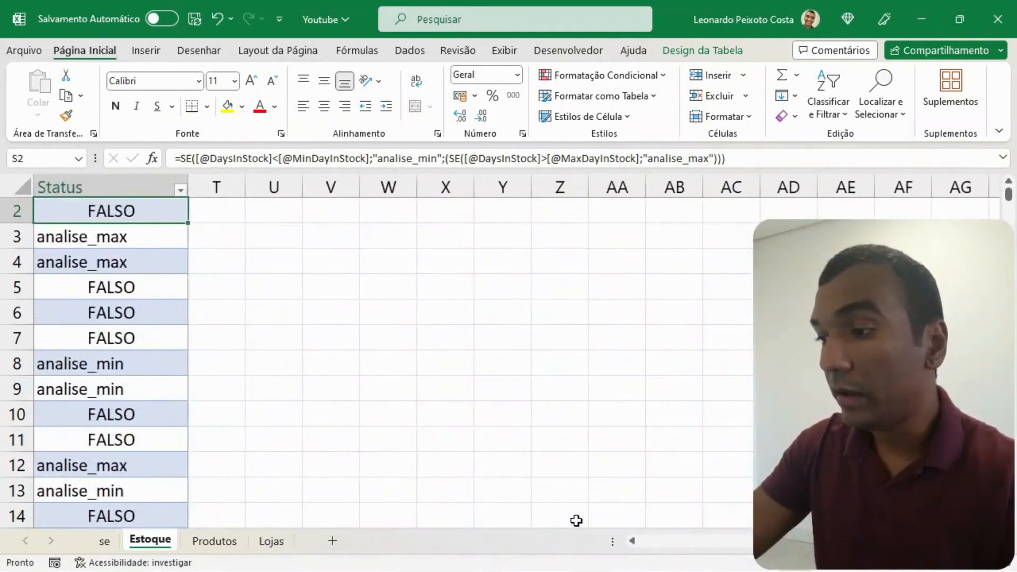
click(630, 541)
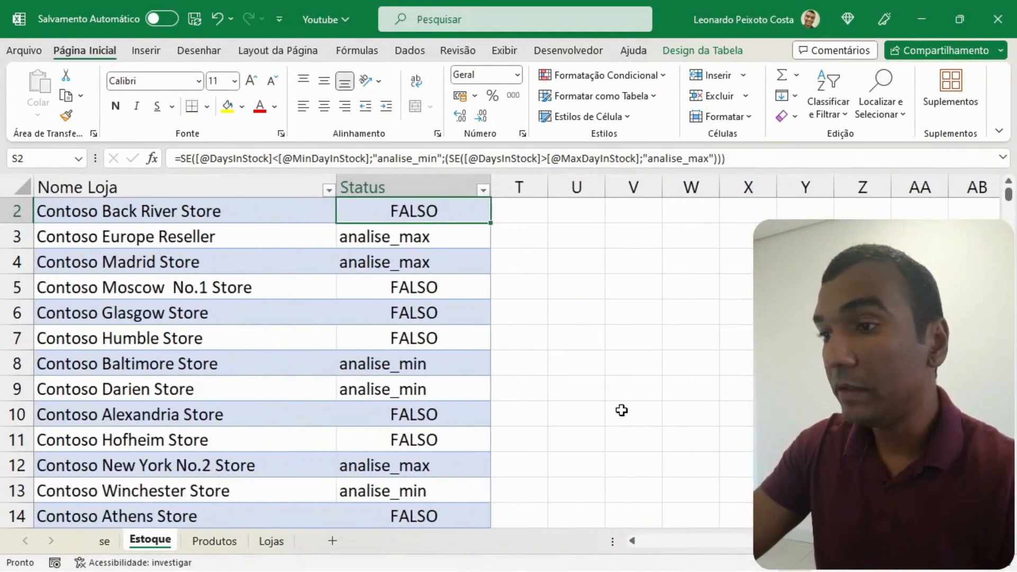
scroll(616, 405, up, 1)
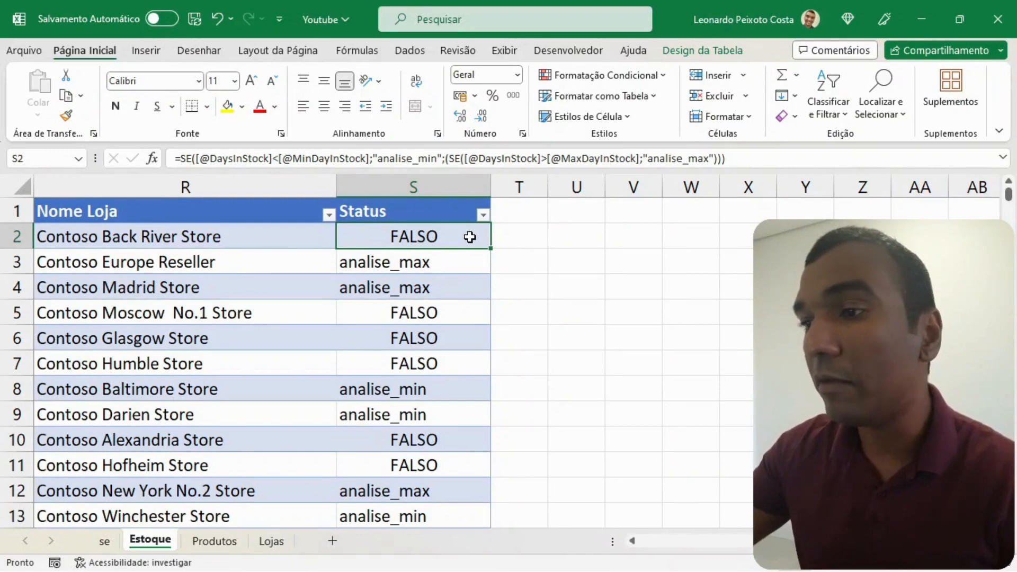
double_click(403, 234)
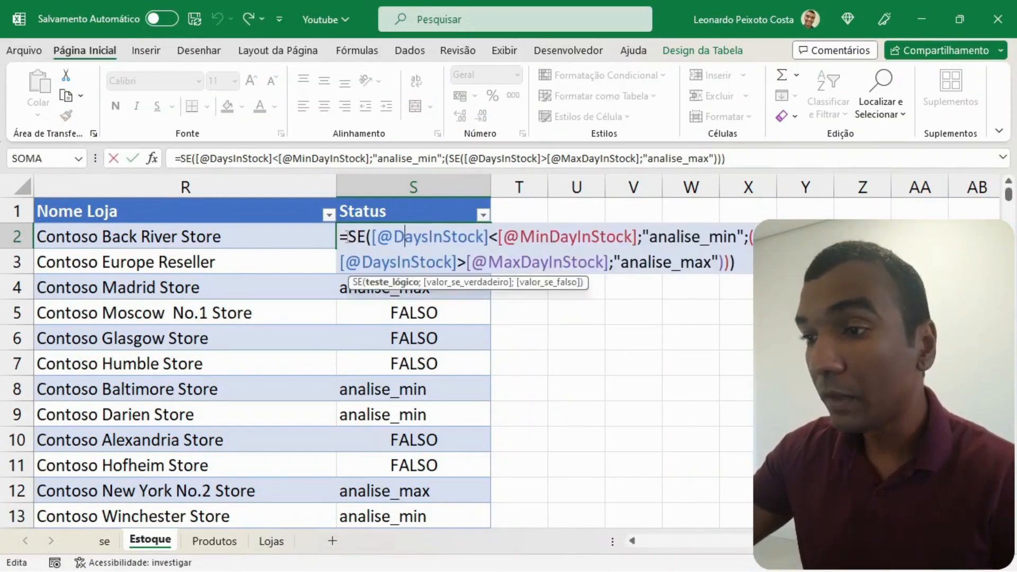
click(367, 237)
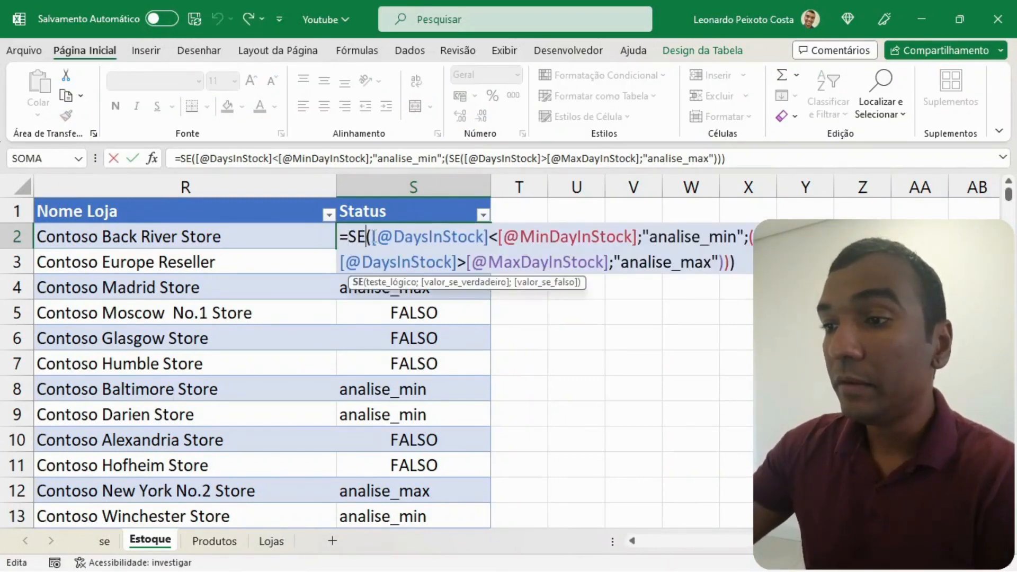
click(387, 286)
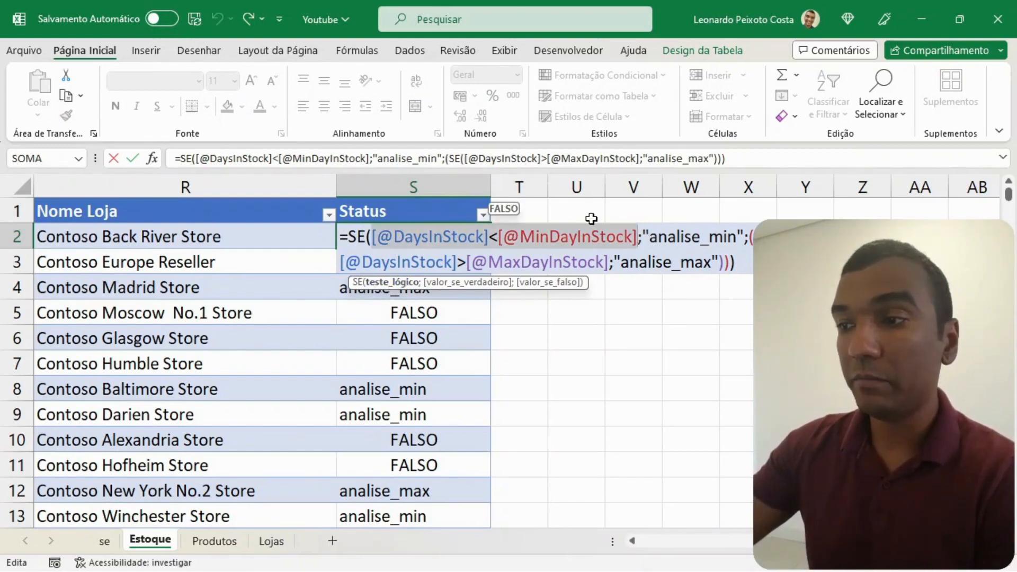
click(440, 286)
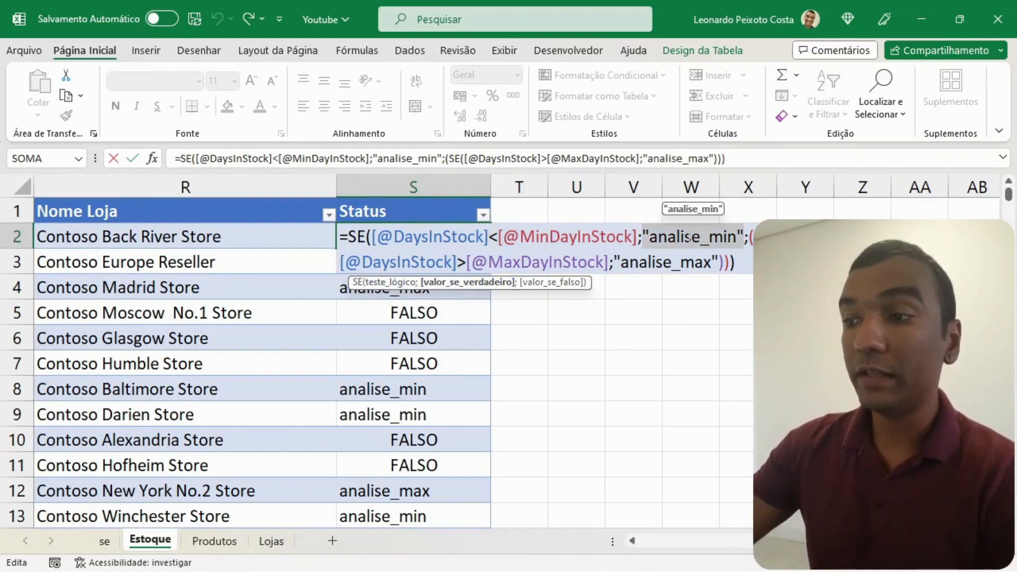
click(545, 283)
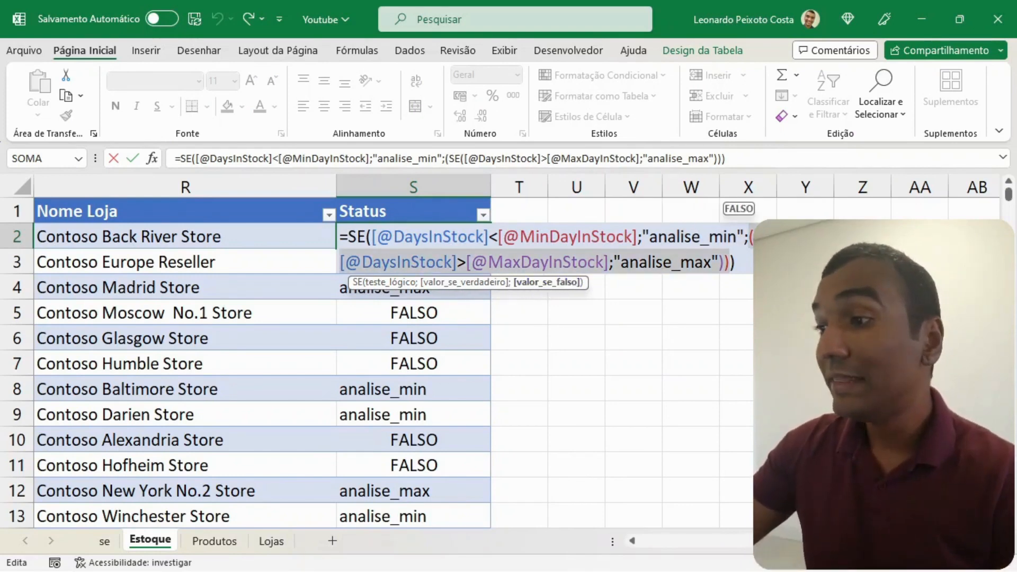
click(340, 262)
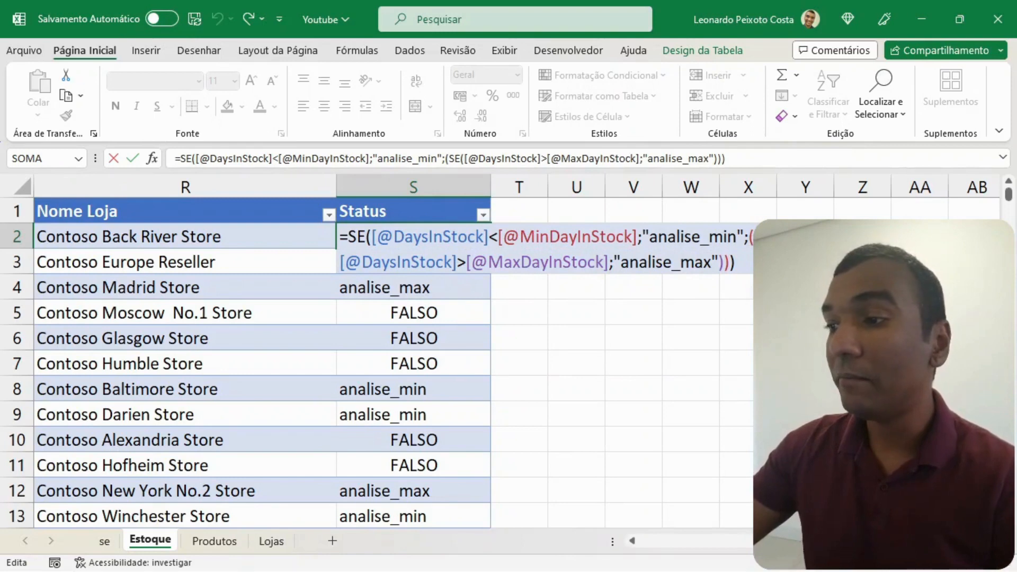
drag(340, 262, 610, 263)
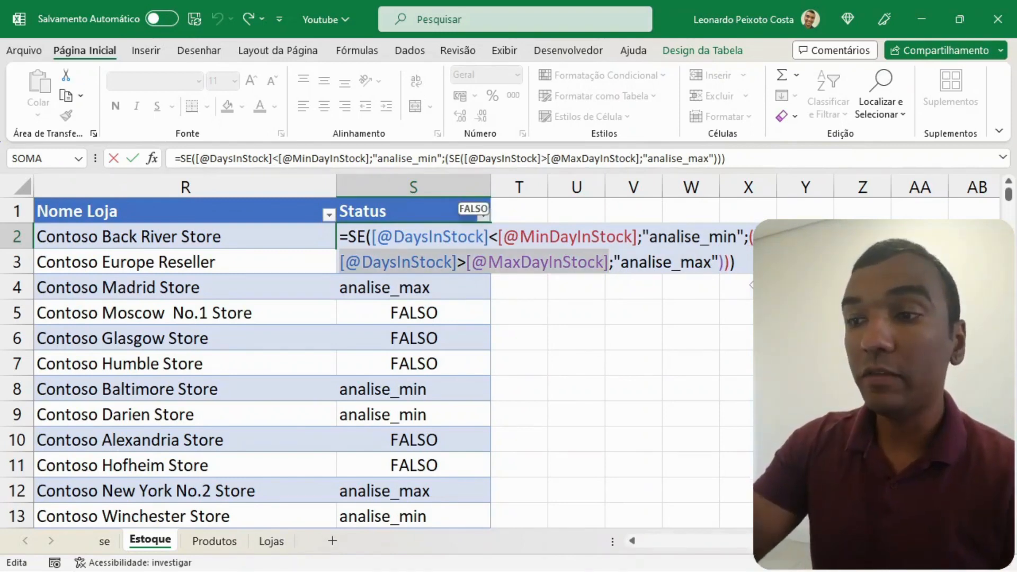
drag(613, 262, 719, 262)
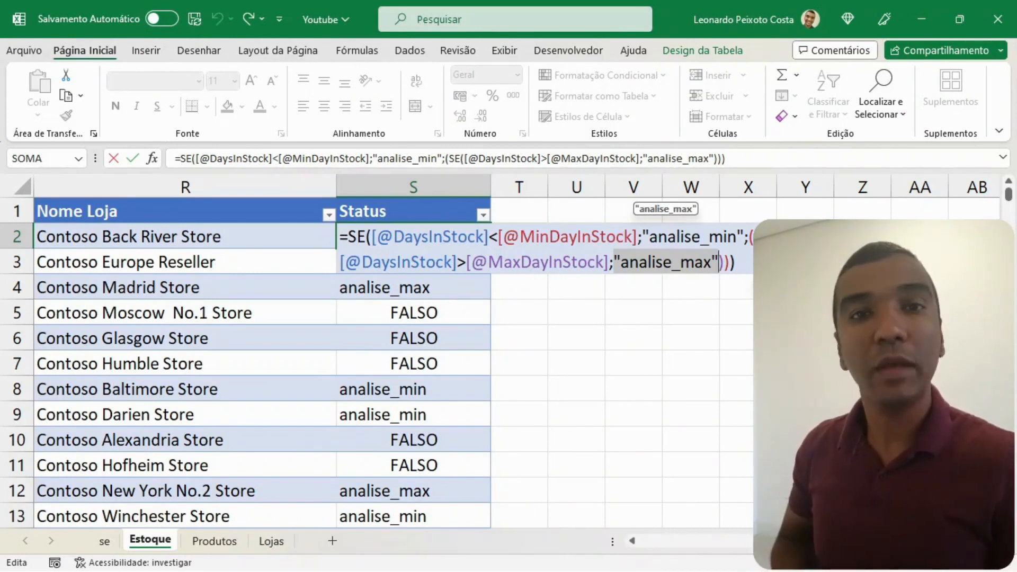
- Add "ok" as the nested SE's value-if-false after "analise_max" in the Status formula and commit it to the column
click(723, 270)
click(717, 263)
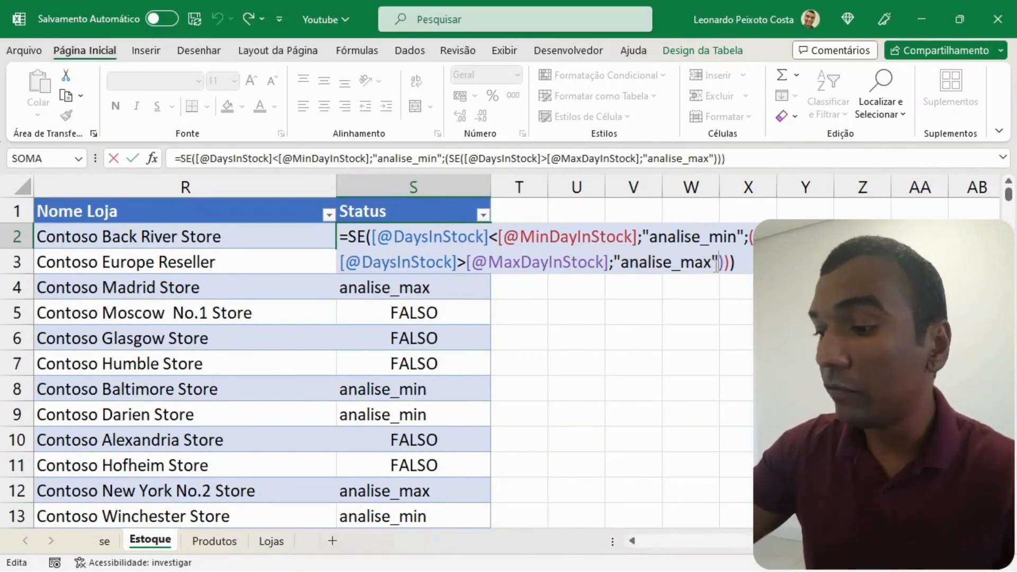
text(;")
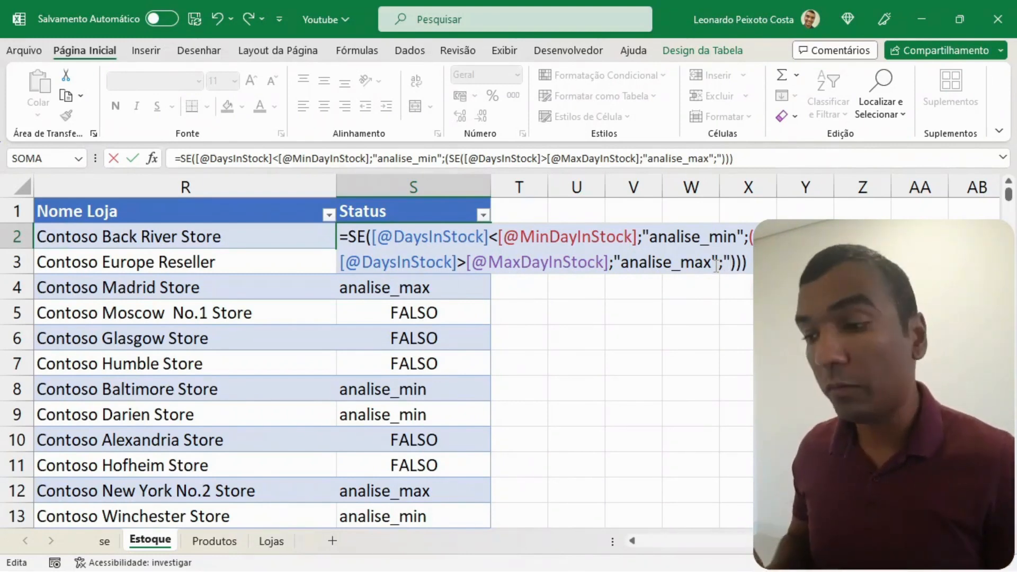
text(ok")
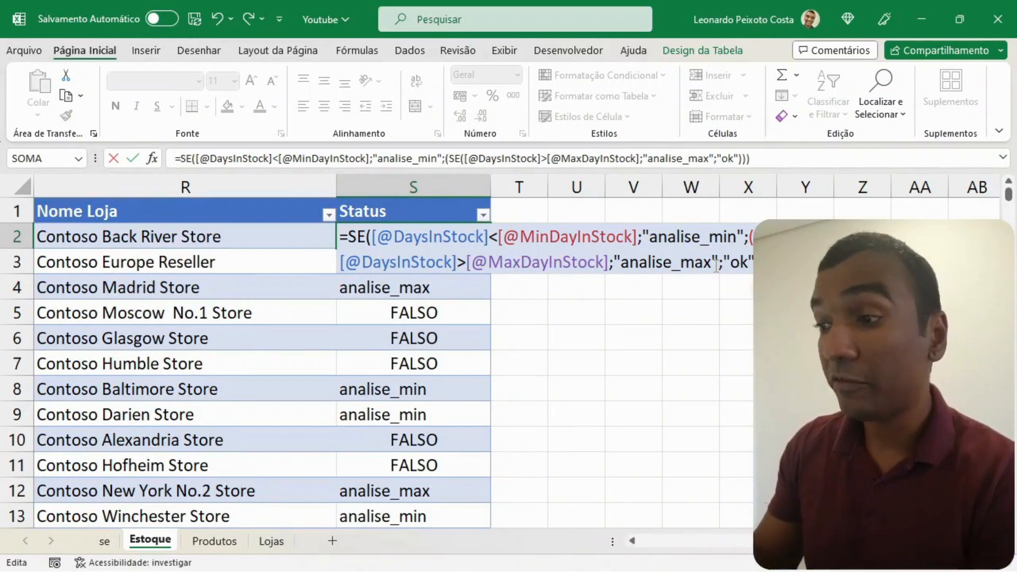
click(716, 266)
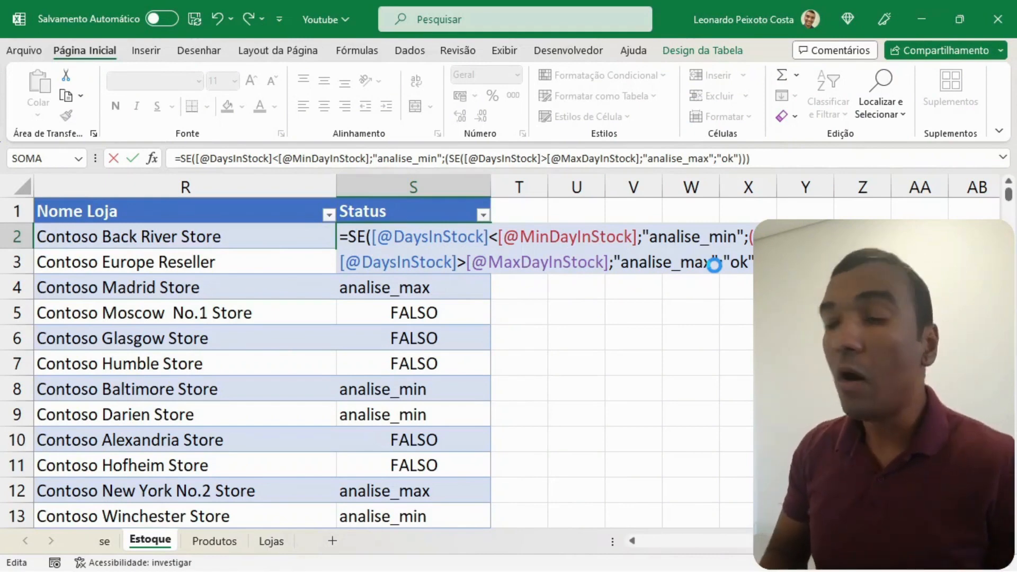
key(Return)
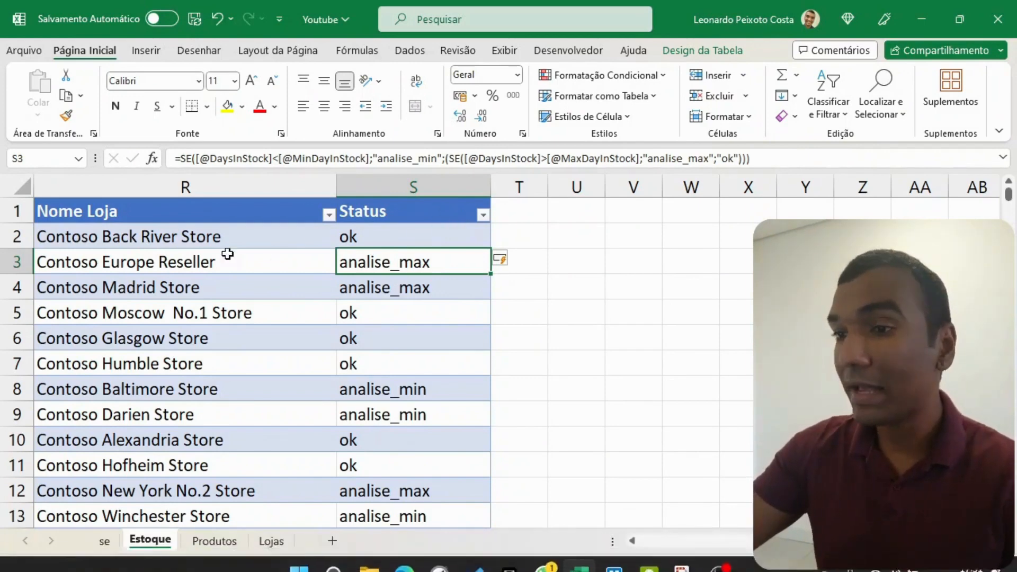
- Insert a PivotTable based on the Estoque table in a new worksheet
click(136, 211)
scroll(461, 508, left, 6)
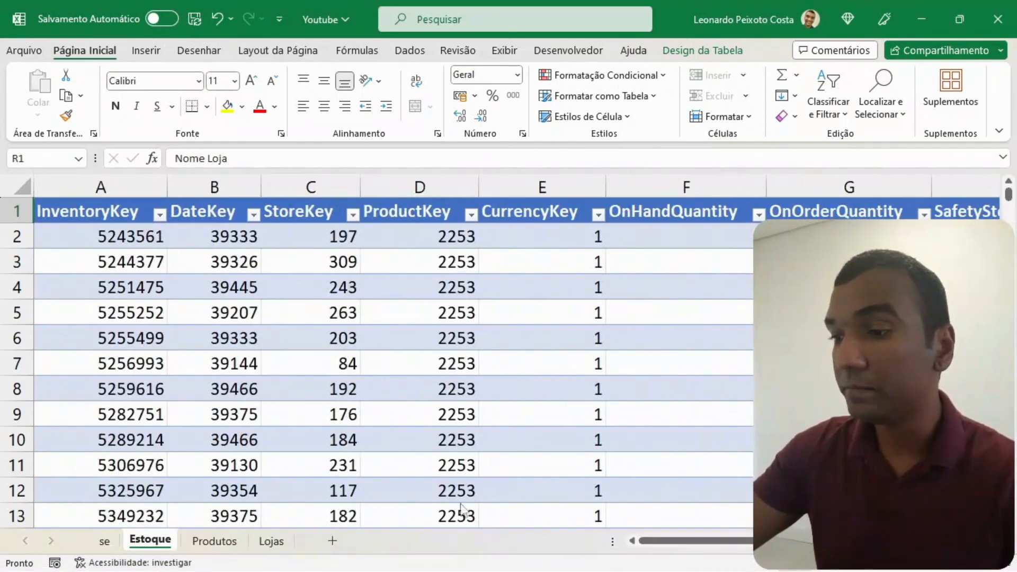
click(22, 188)
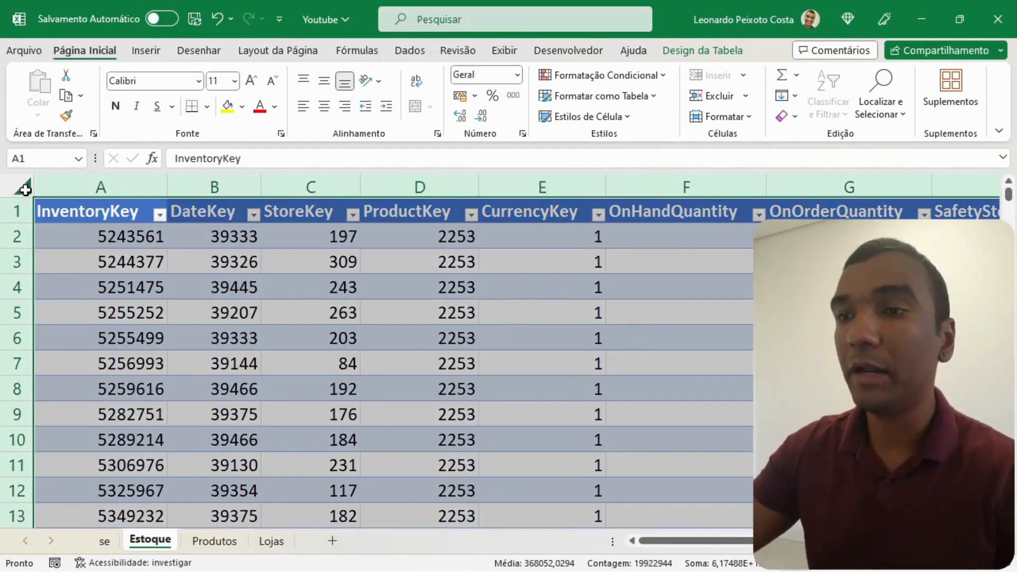
click(146, 52)
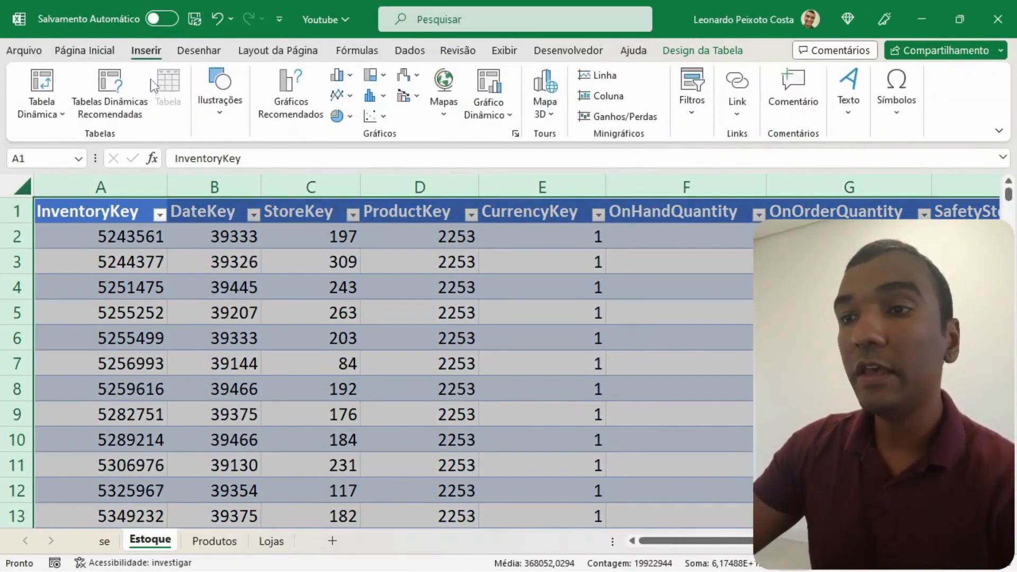
click(44, 81)
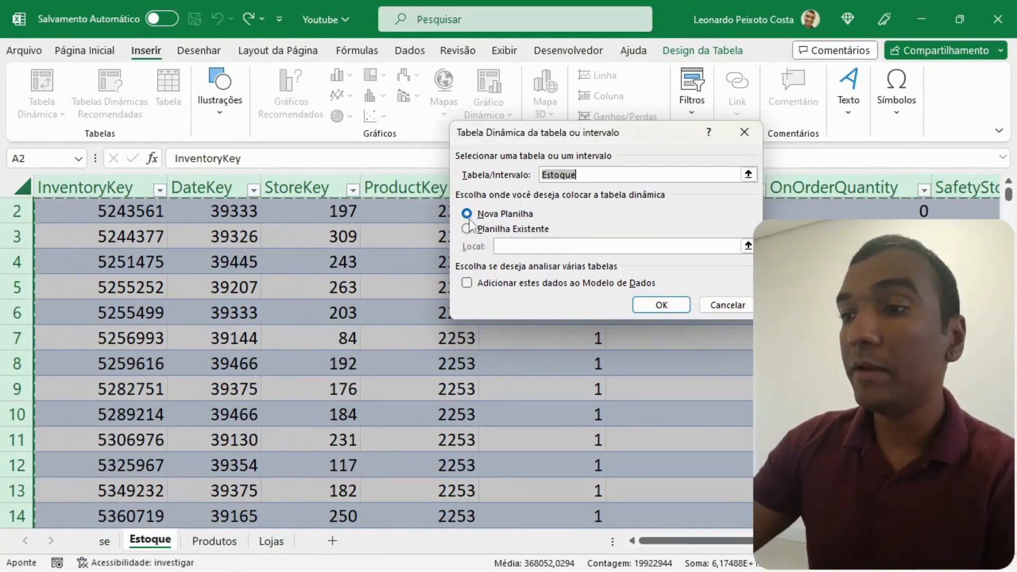
click(655, 313)
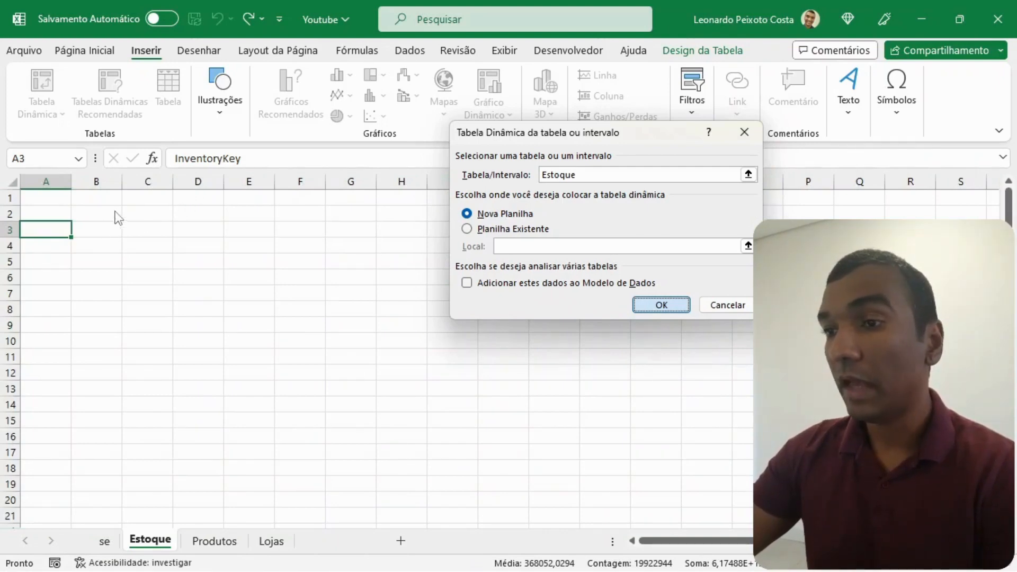
key(Return)
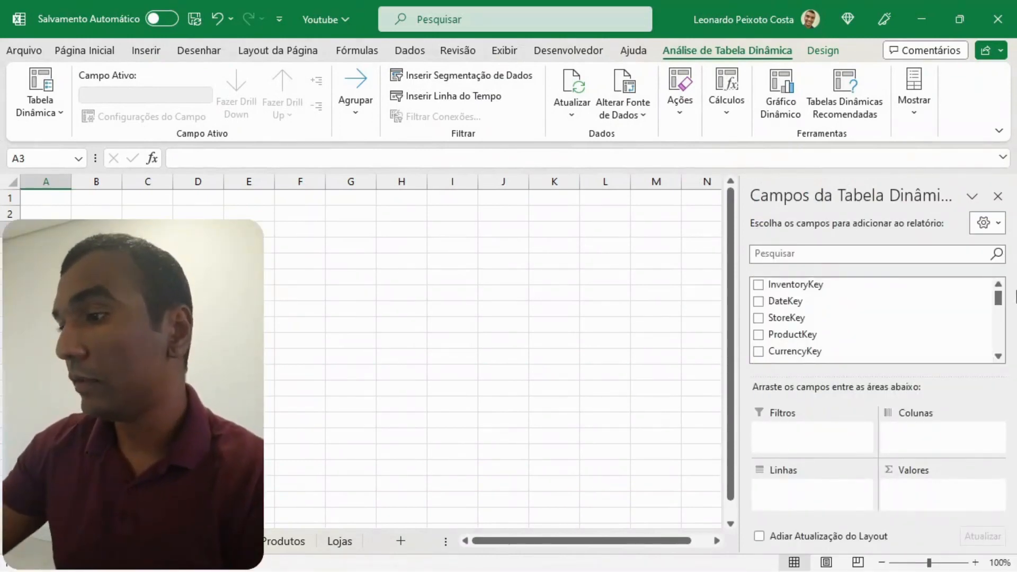
- Lay out the PivotTable with Nome Loja as filter, Status as columns and Nome do produto as rows, with the sheet at 80% zoom
drag(930, 563, 921, 566)
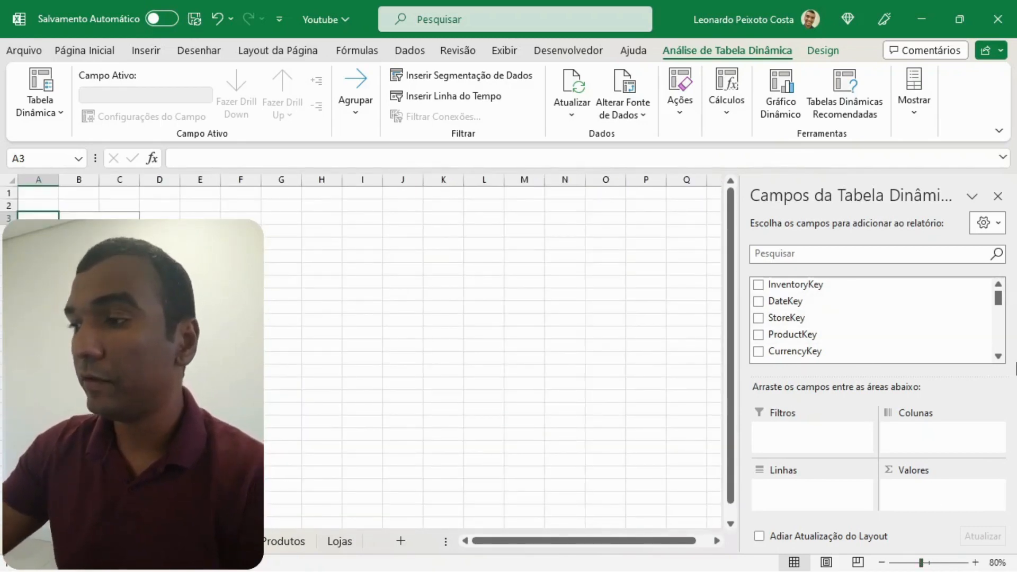
drag(1002, 302, 1001, 347)
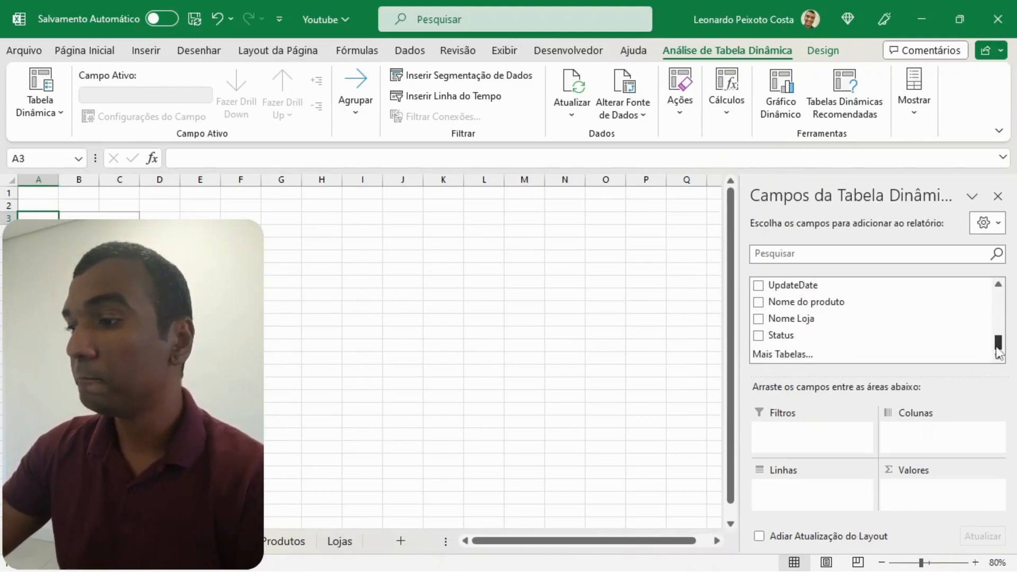
drag(789, 319, 784, 434)
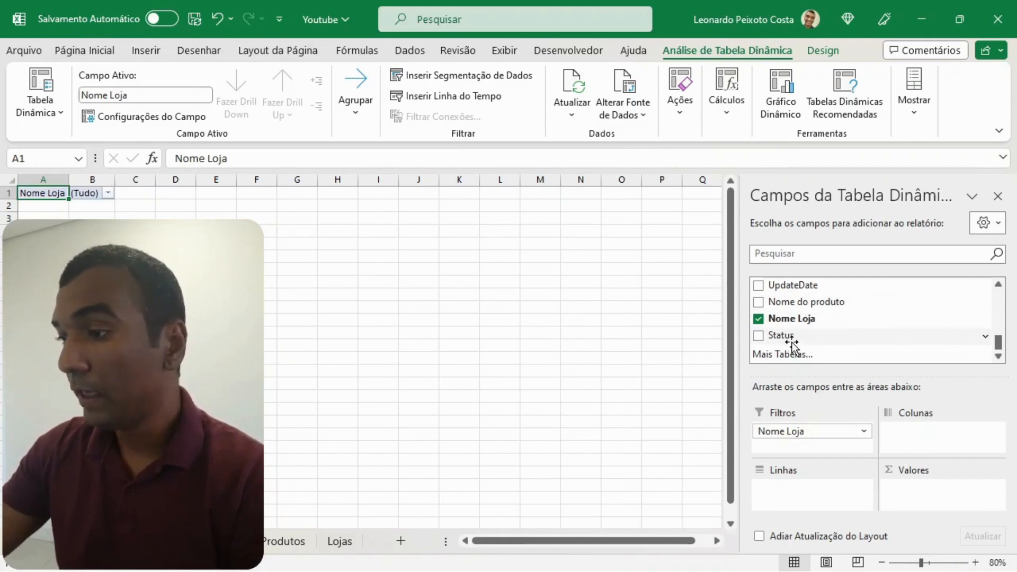
drag(781, 342, 917, 451)
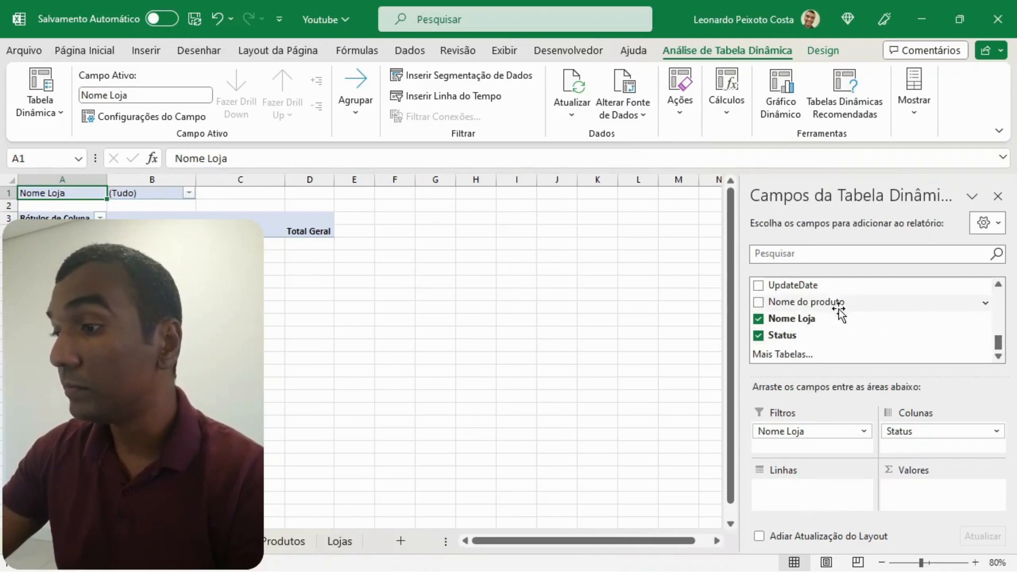
drag(822, 303, 797, 491)
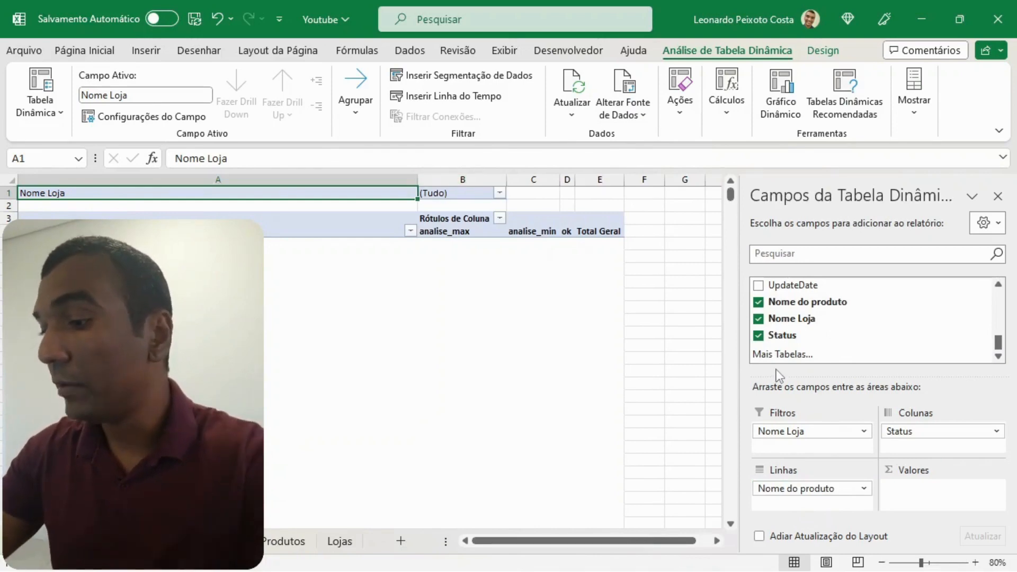
- Replace the Nome Loja filter label in cell A1 with ")" and close the PivotTable field list
text())
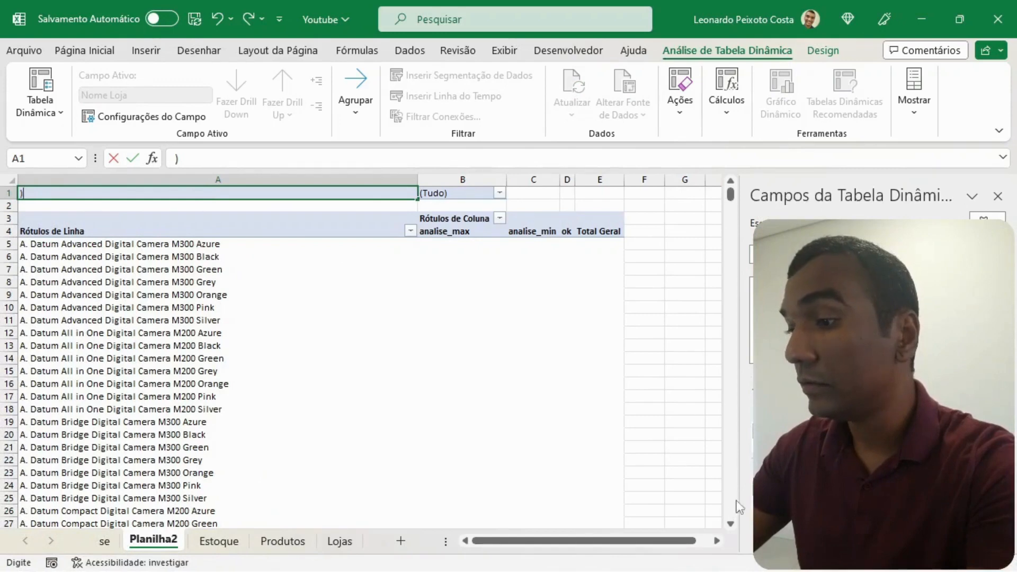
click(998, 196)
click(154, 285)
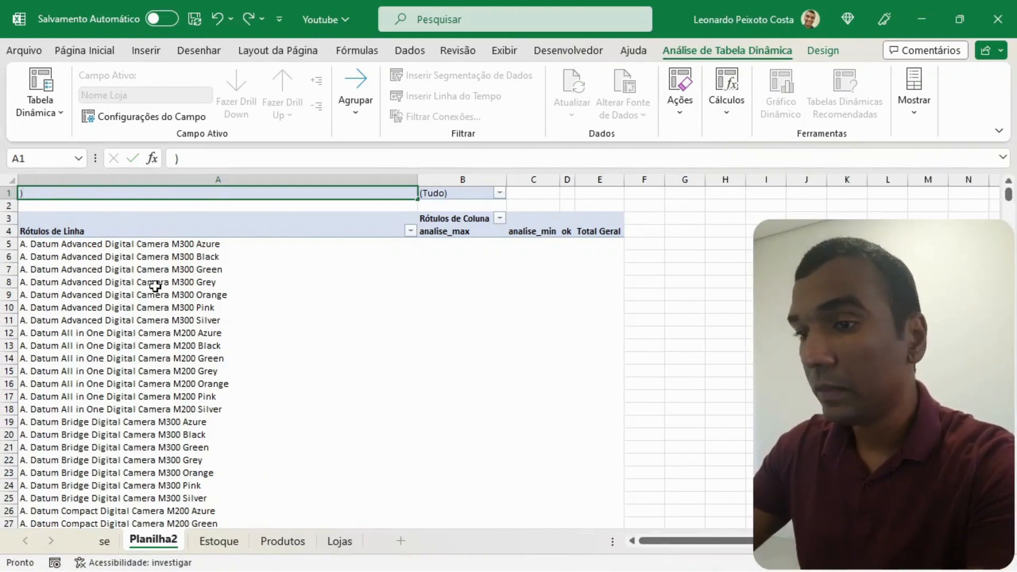
drag(690, 545, 637, 545)
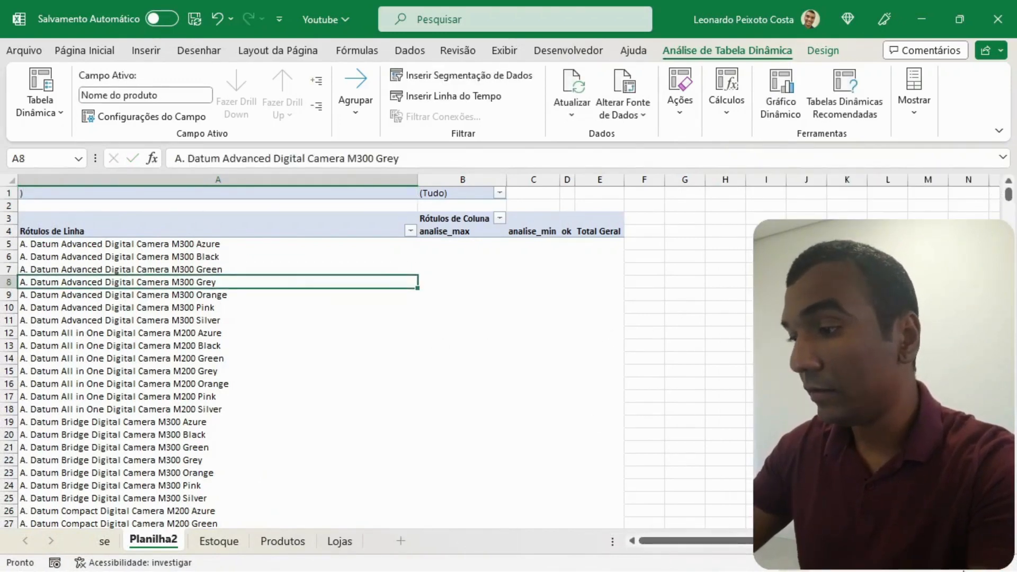
- Zoom the PivotTable sheet to 120% and narrow column A so the status columns fit in view
mouse_move(630, 571)
click(928, 384)
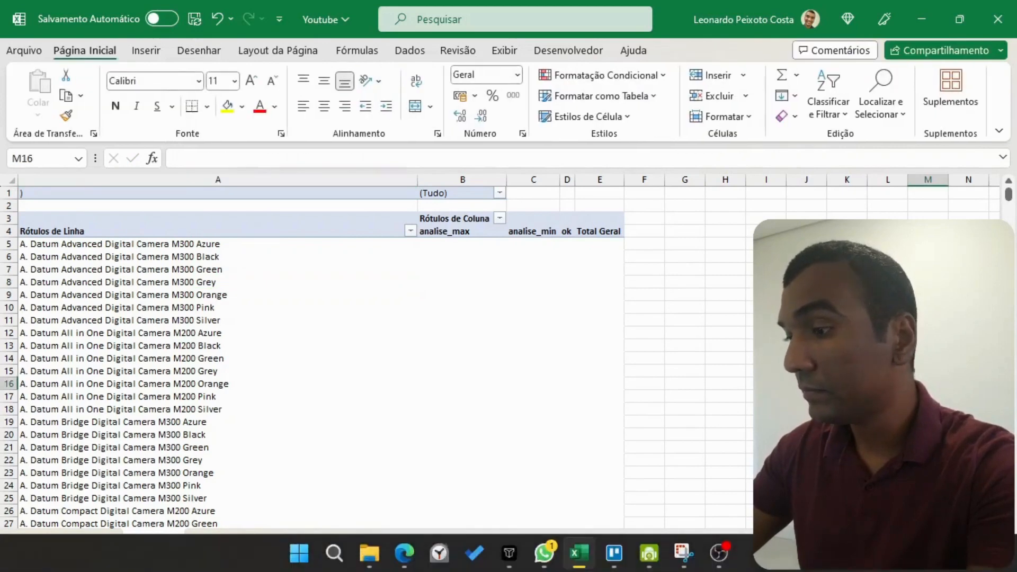
click(974, 563)
click(973, 563)
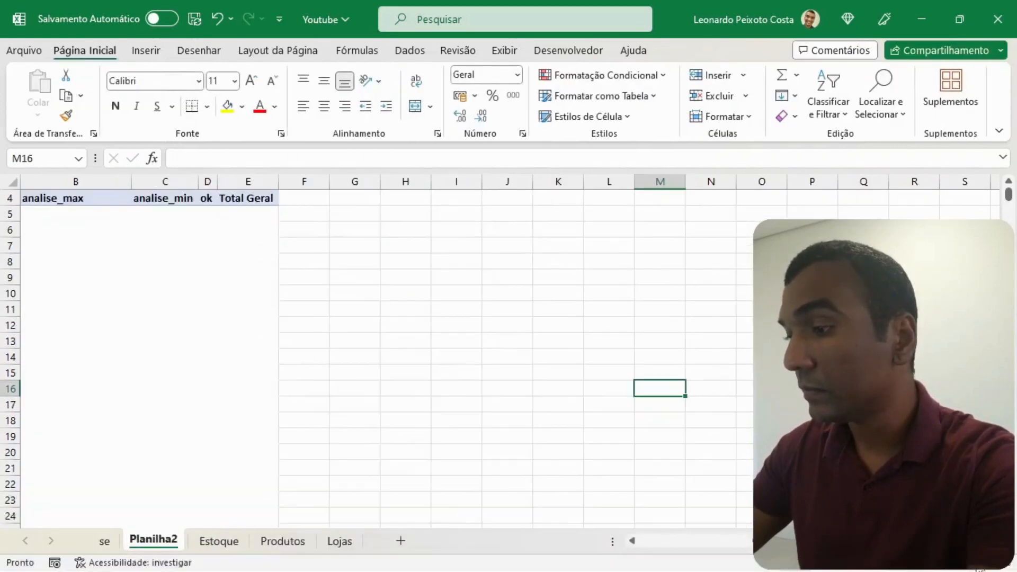
click(976, 562)
click(976, 563)
scroll(371, 345, left, 3)
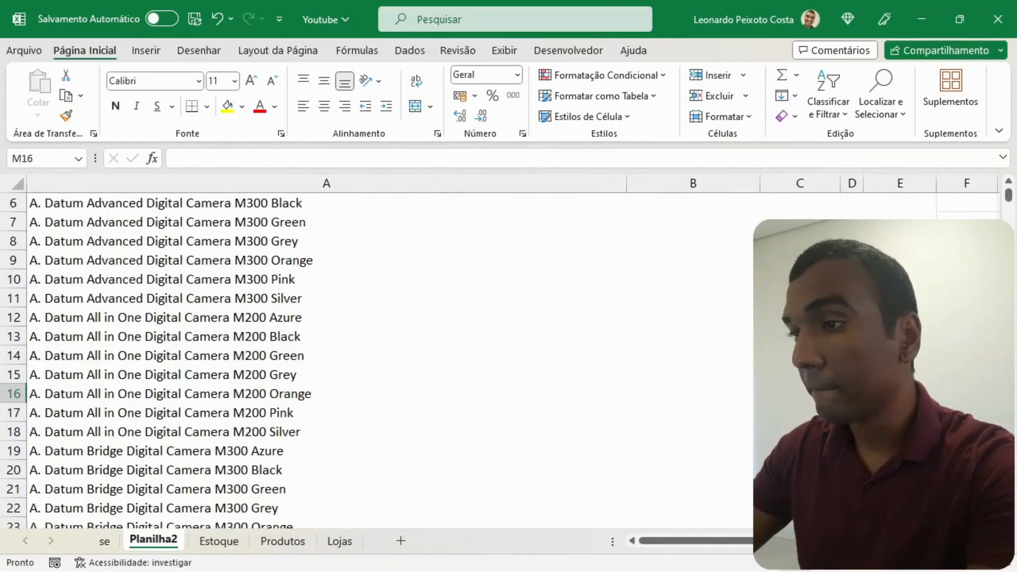
scroll(371, 344, up, 2)
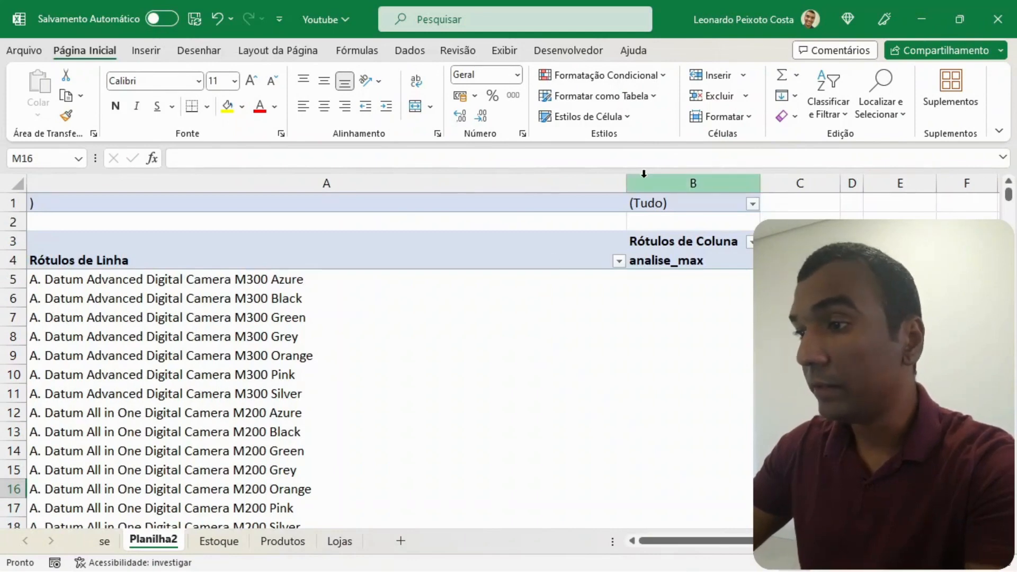
drag(626, 183, 297, 183)
- Filter the PivotTable's store filter to only Contoso Albany Store, using multiple-item selection, and narrow column A again
click(423, 203)
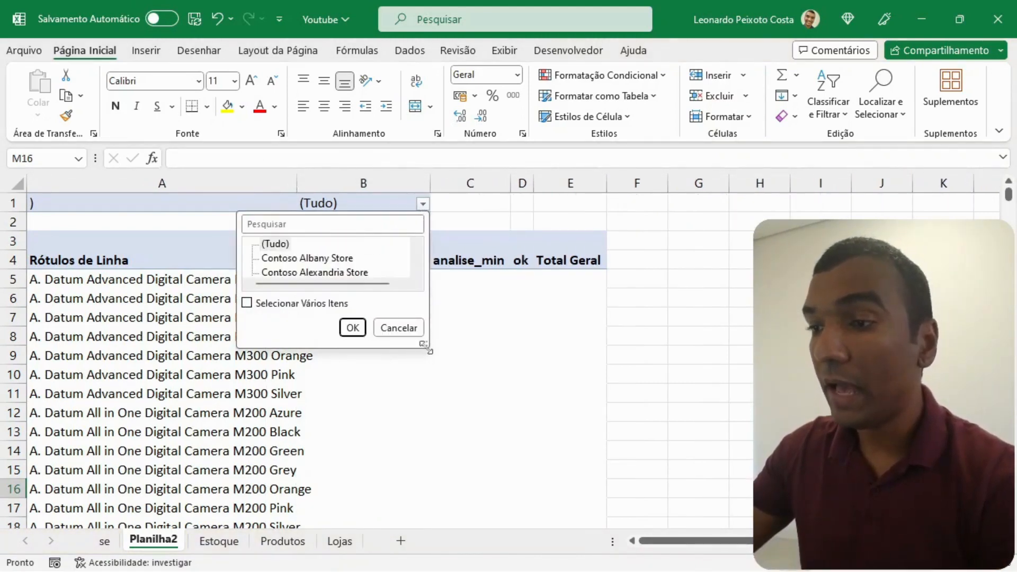
drag(428, 348, 579, 436)
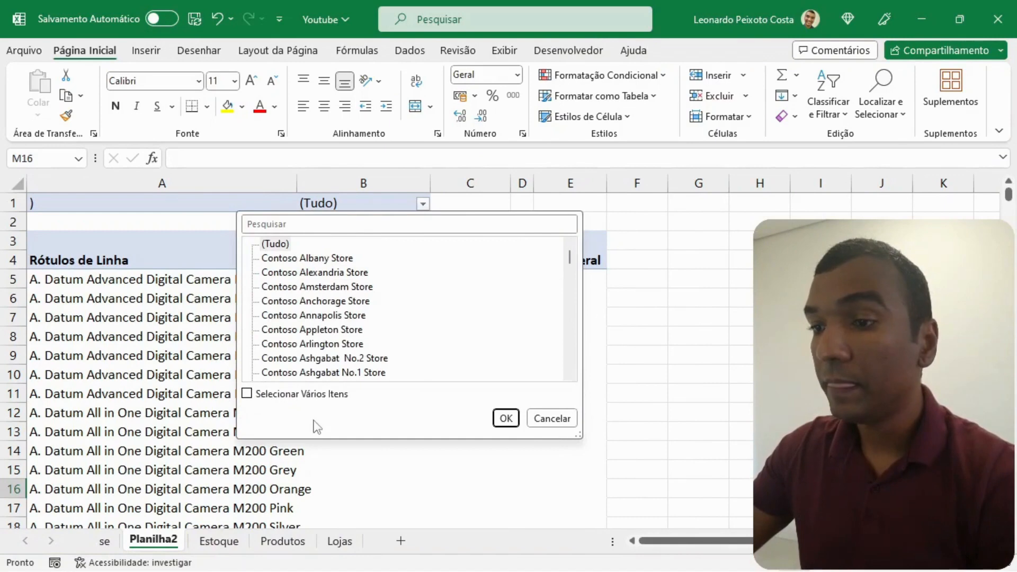
click(249, 394)
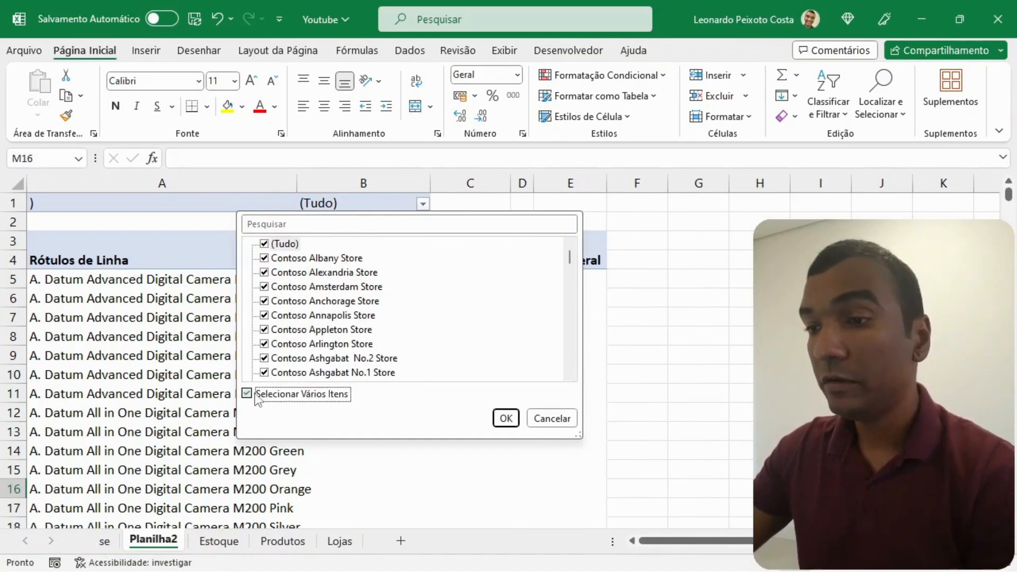
click(265, 245)
click(264, 258)
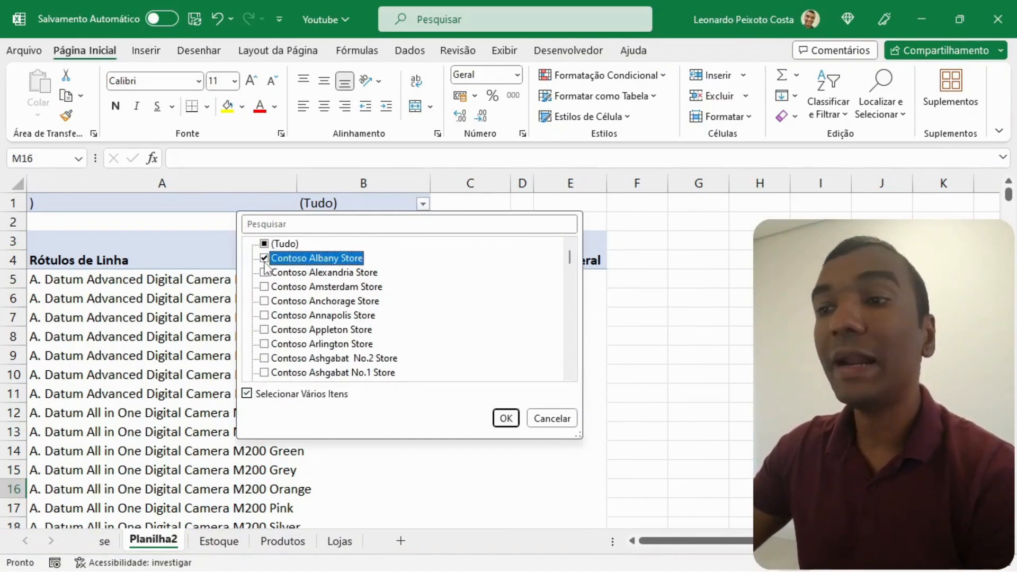
click(506, 419)
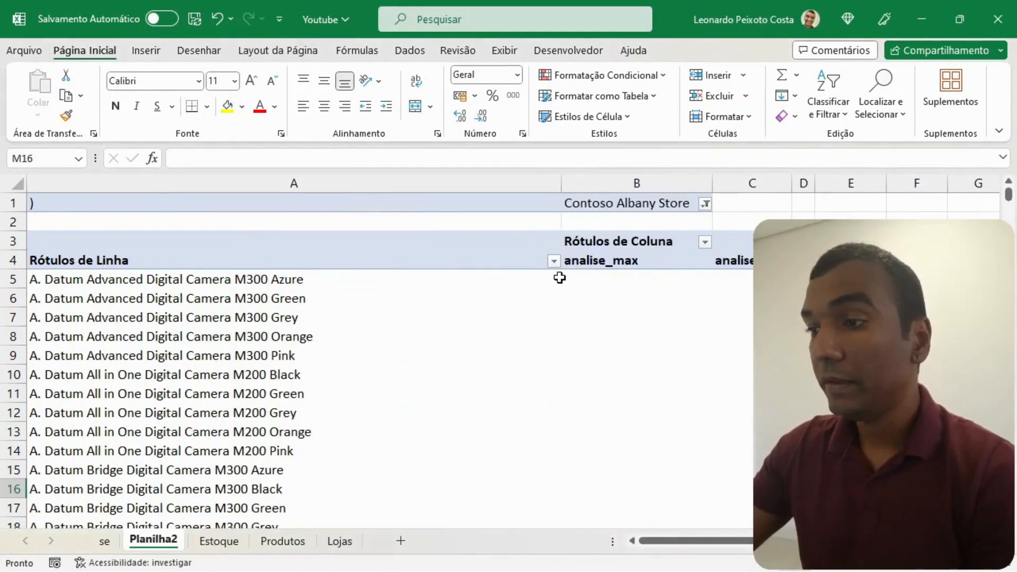
drag(564, 190, 334, 191)
- Add the Status field to the PivotTable's values, close the field list and narrow the product column
click(243, 298)
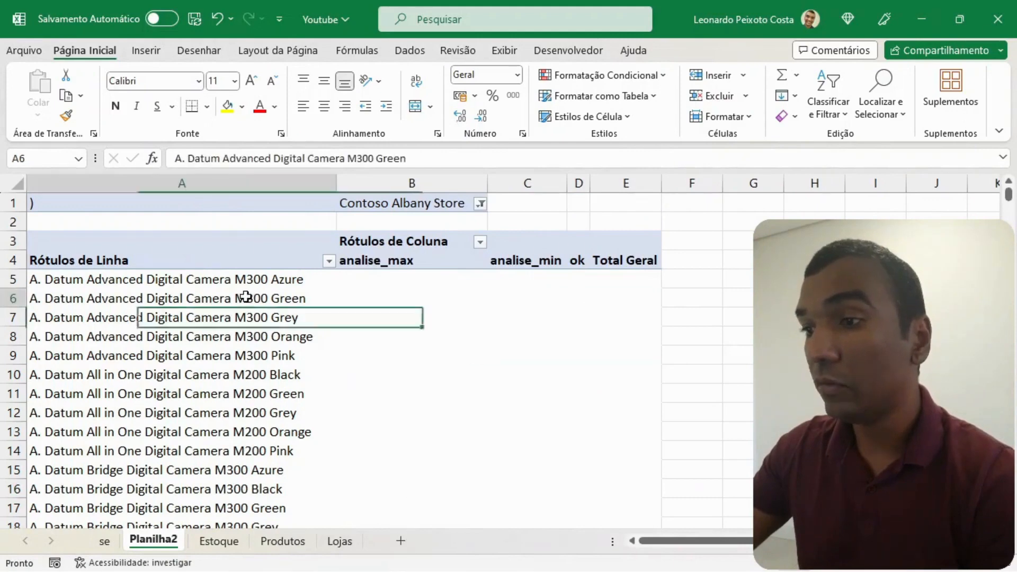
click(729, 53)
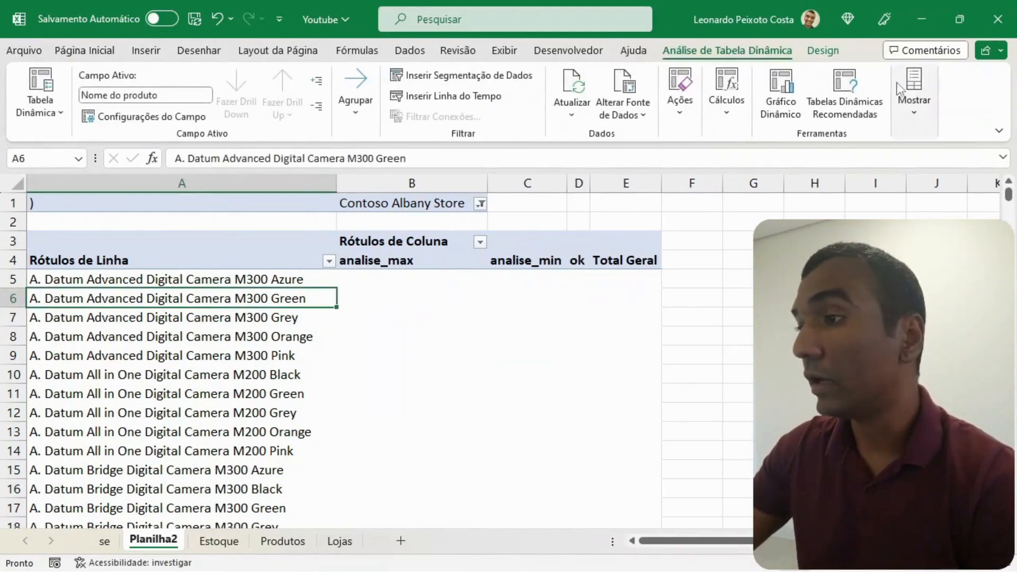
click(914, 96)
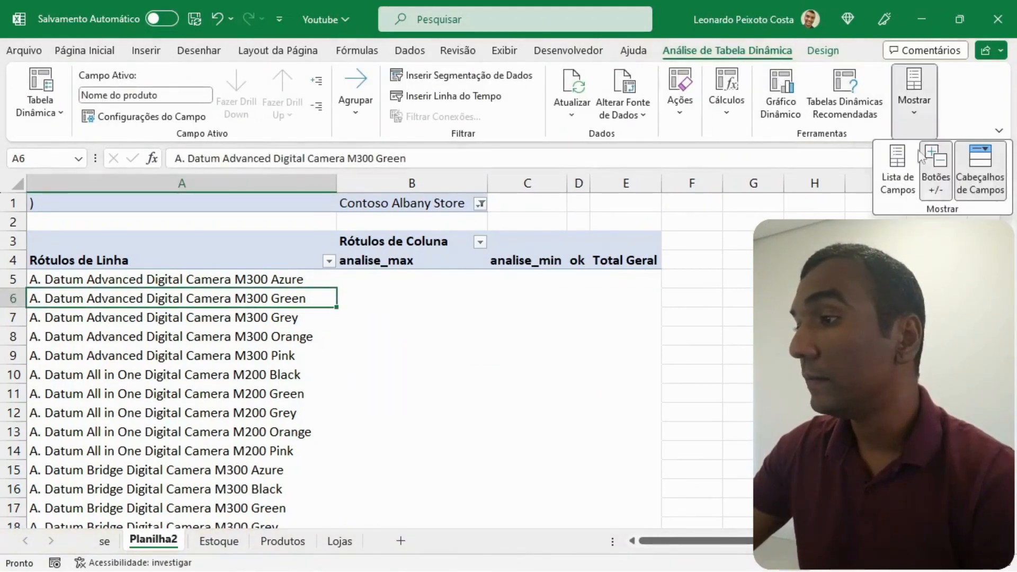
click(900, 159)
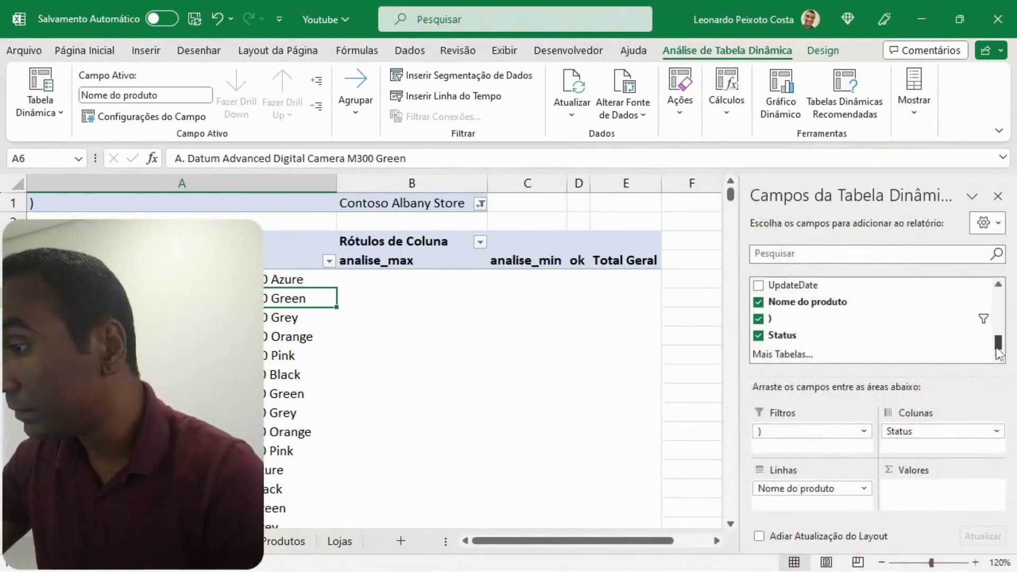
scroll(997, 343, up, 1)
scroll(999, 347, up, 2)
scroll(998, 349, down, 3)
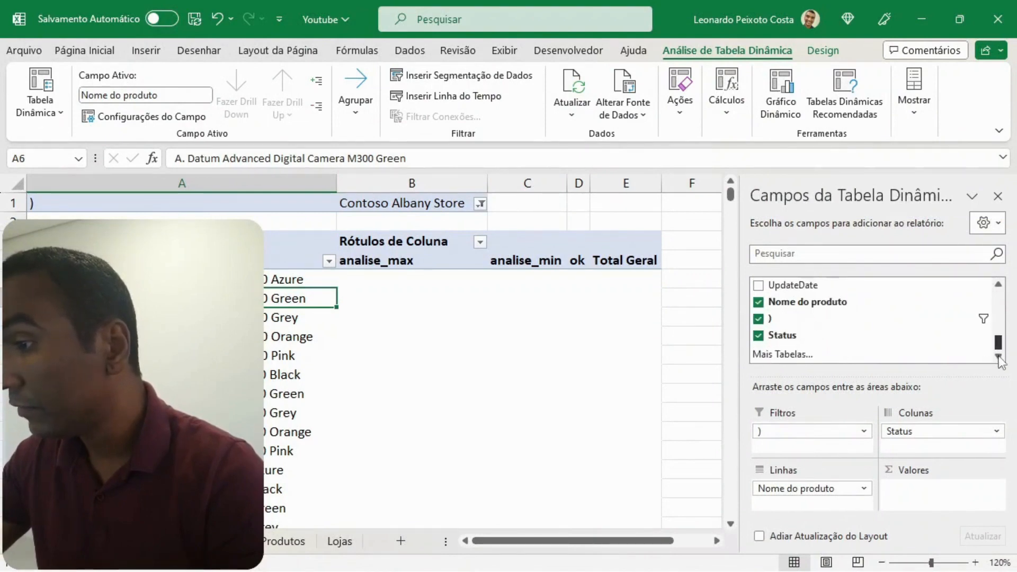
drag(800, 341, 928, 513)
mouse_move(606, 541)
mouse_down()
mouse_move(666, 540)
mouse_move(606, 541)
mouse_up()
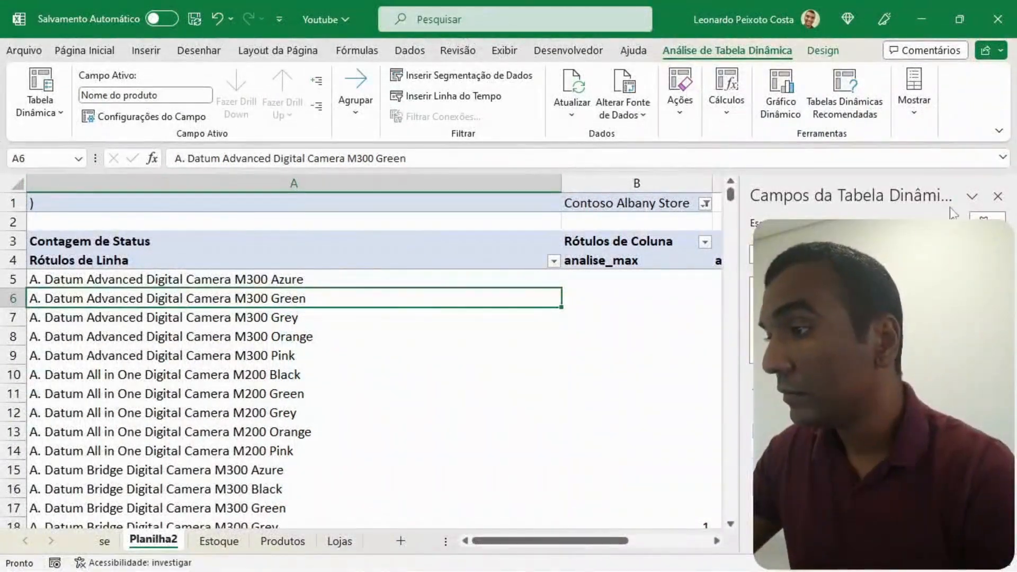
click(997, 196)
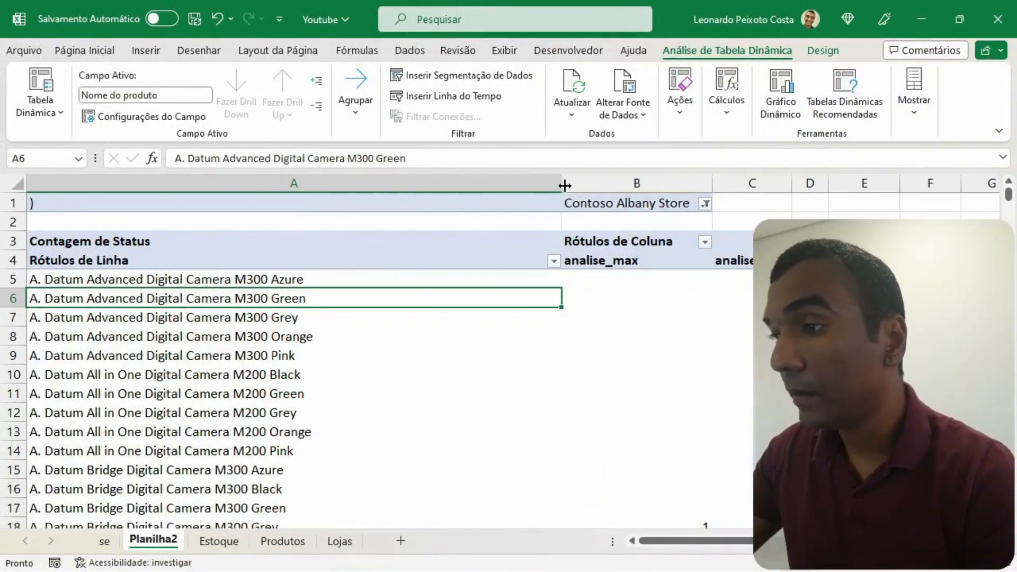
drag(563, 183, 341, 185)
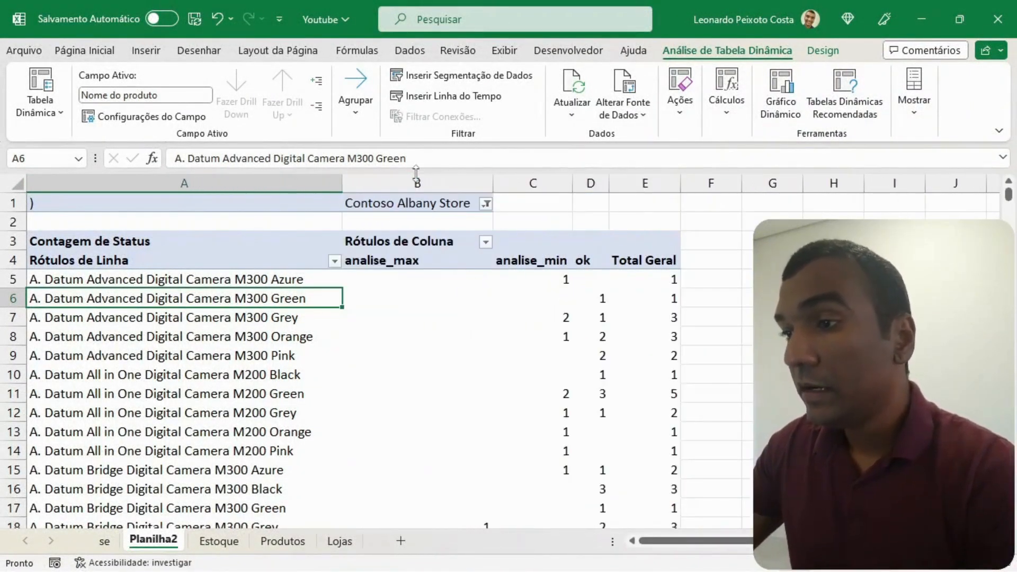
- Centre the contents of columns B to E horizontally
drag(417, 184, 662, 192)
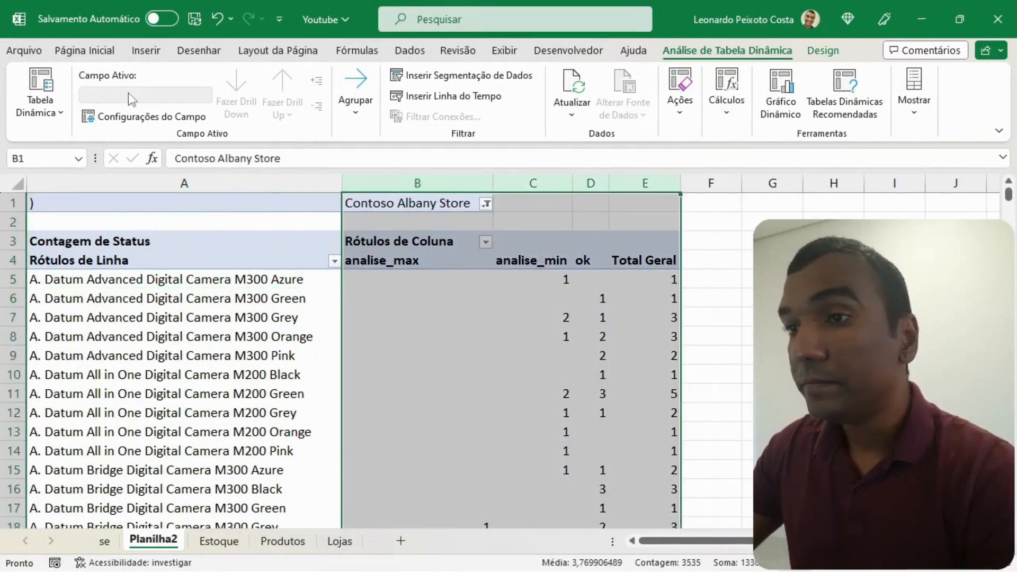
click(111, 51)
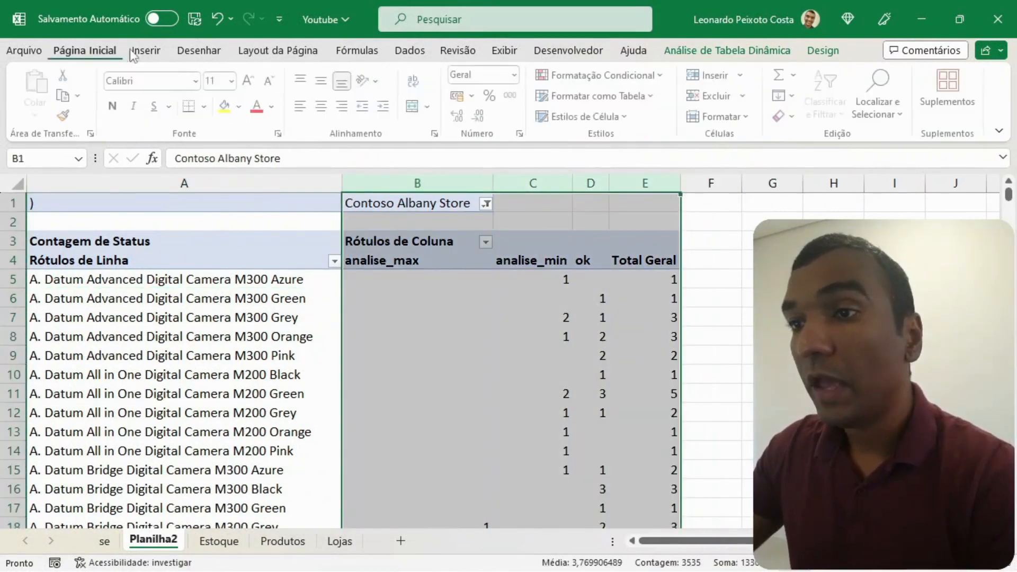
click(323, 107)
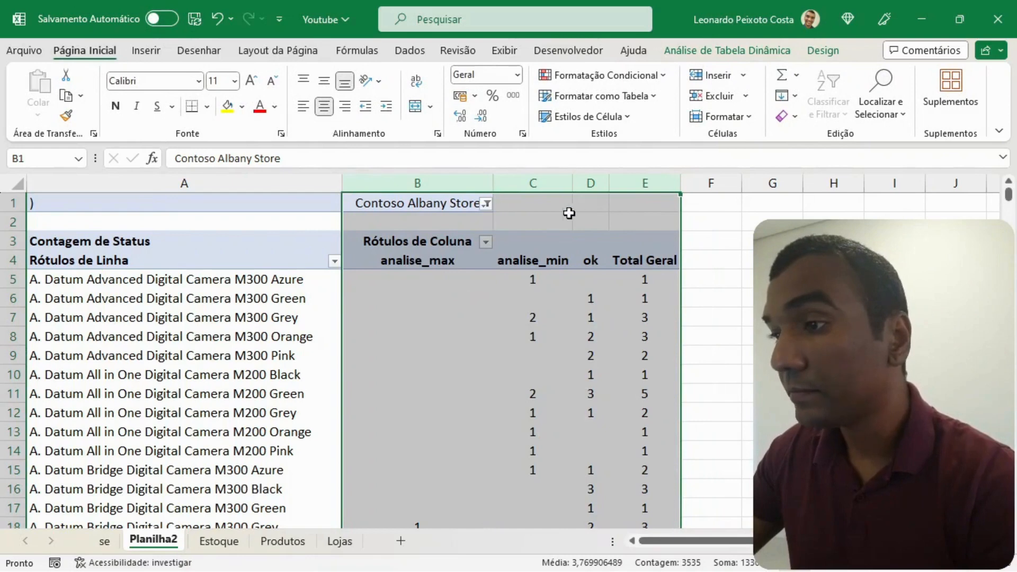
click(567, 220)
- Exclude ok from the PivotTable's Status column filter, keeping analise_max and analise_min, and narrow column A
click(562, 258)
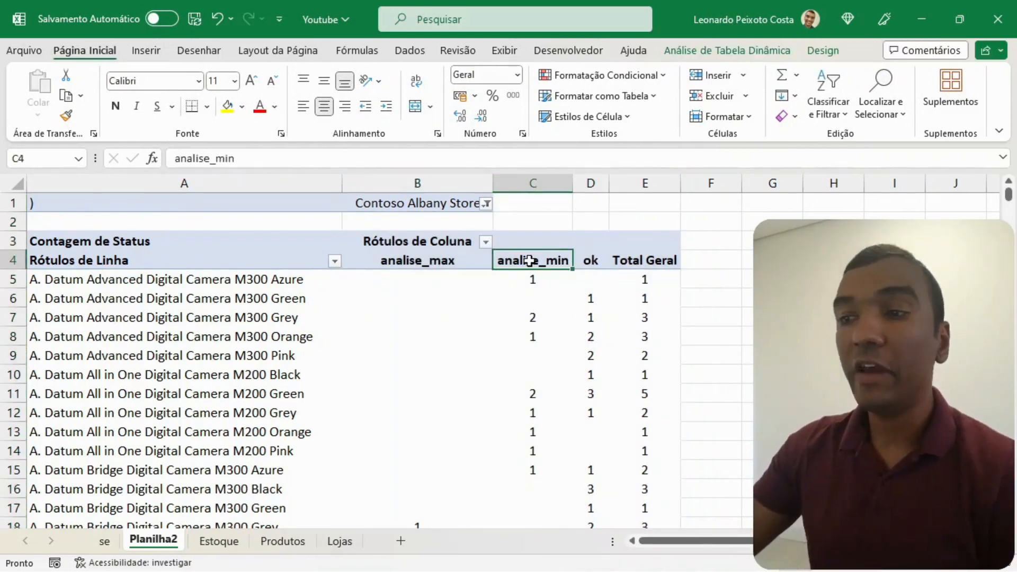
click(466, 260)
click(485, 242)
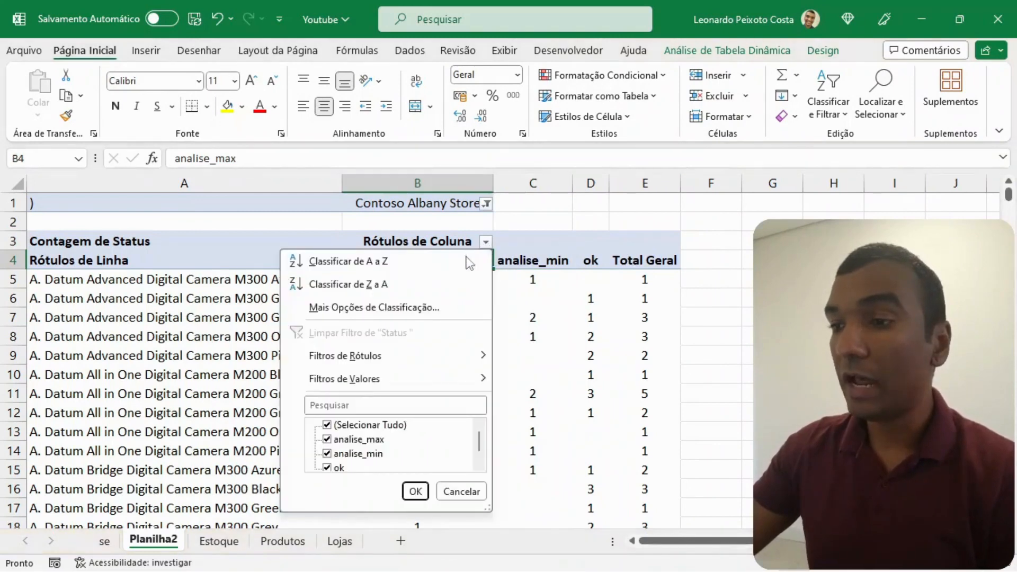
click(326, 468)
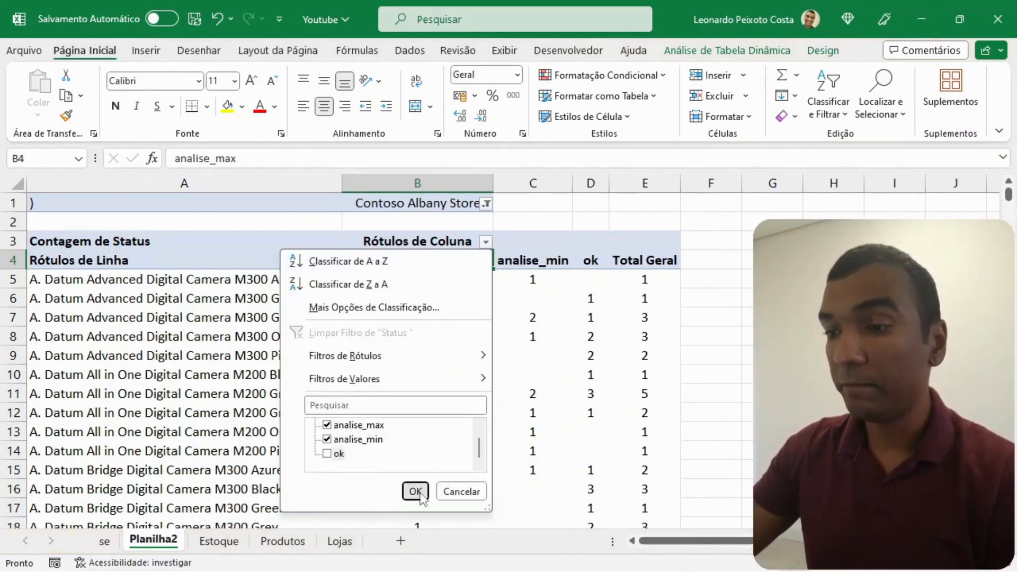
click(415, 491)
drag(529, 183, 249, 186)
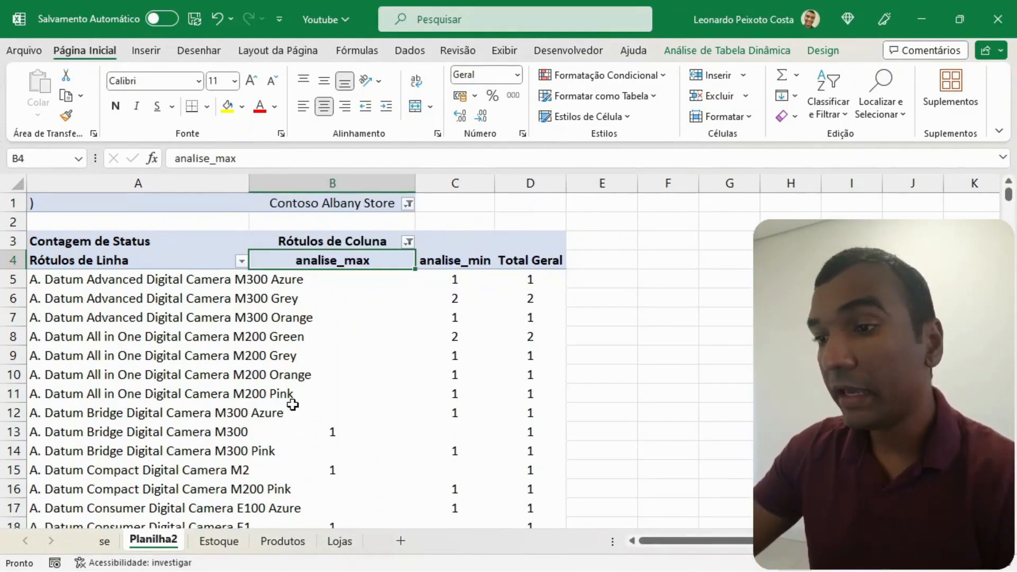
- Examine the analise_max and analise_min counts per product for Contoso Albany Store
click(144, 287)
click(115, 281)
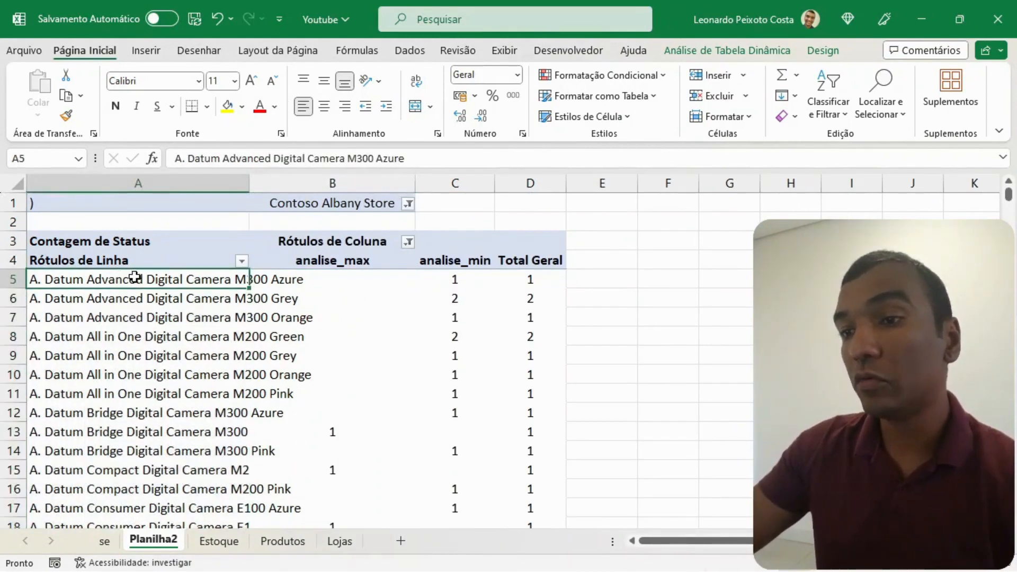
click(295, 280)
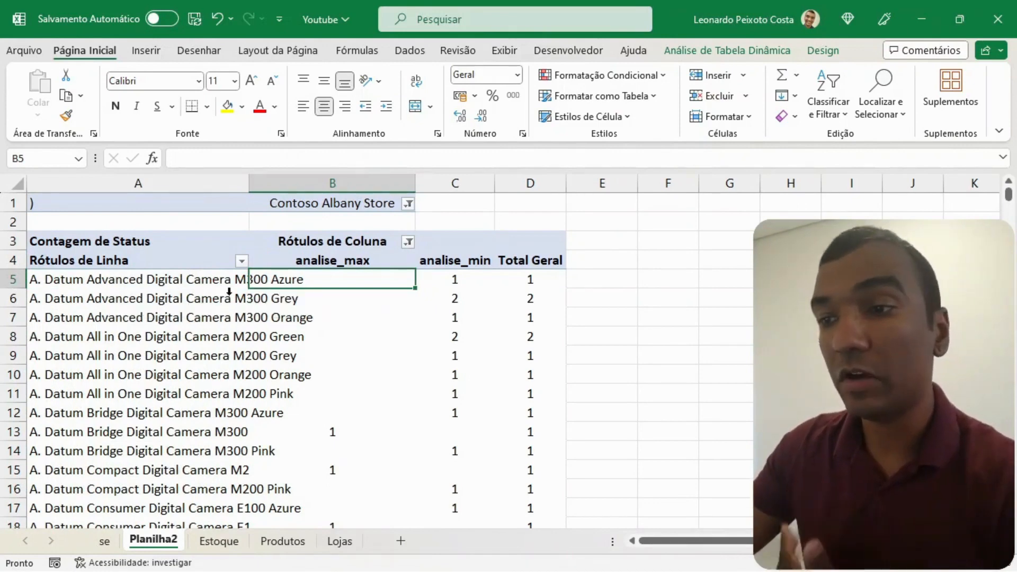
click(452, 289)
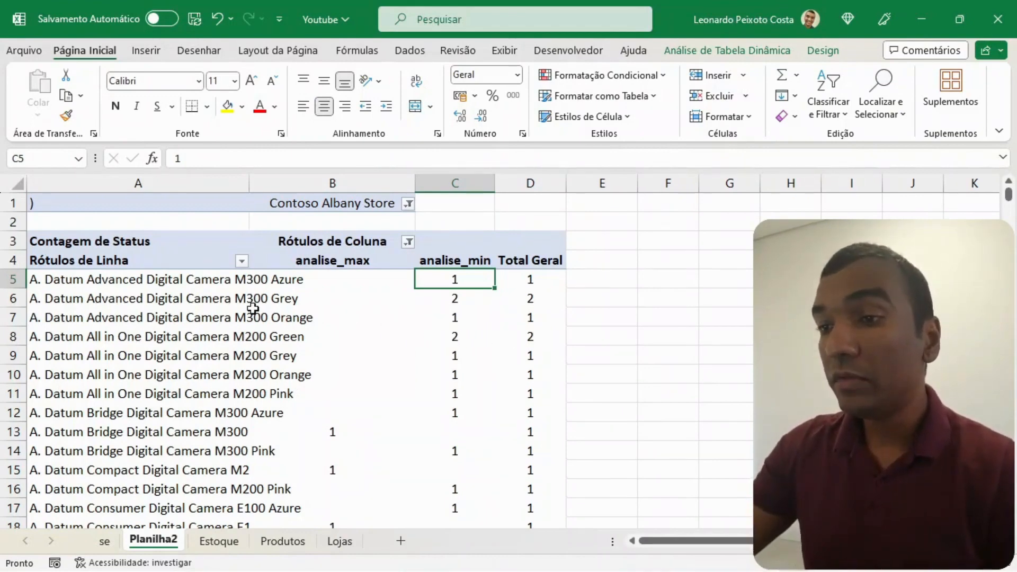
click(454, 300)
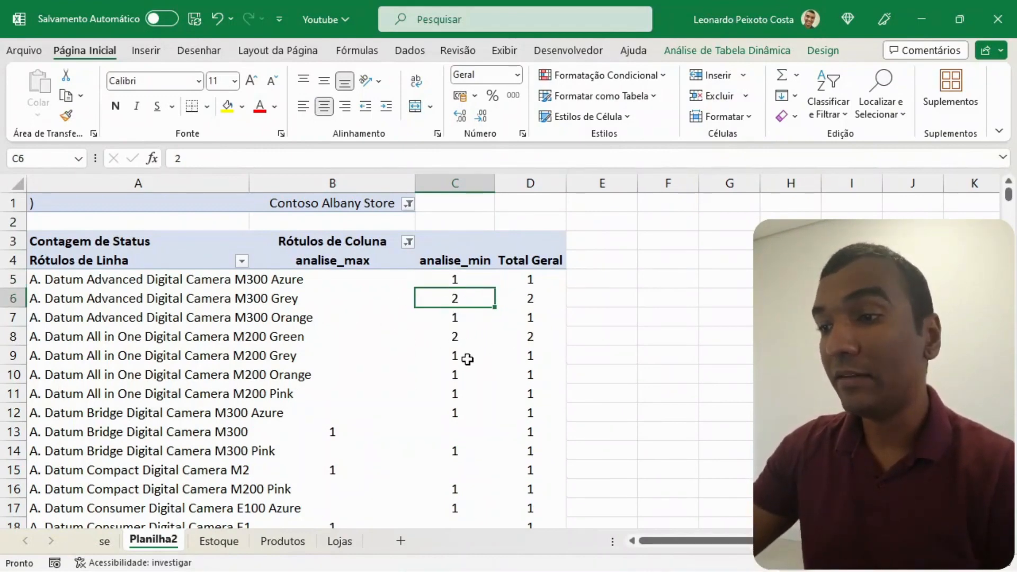
click(459, 351)
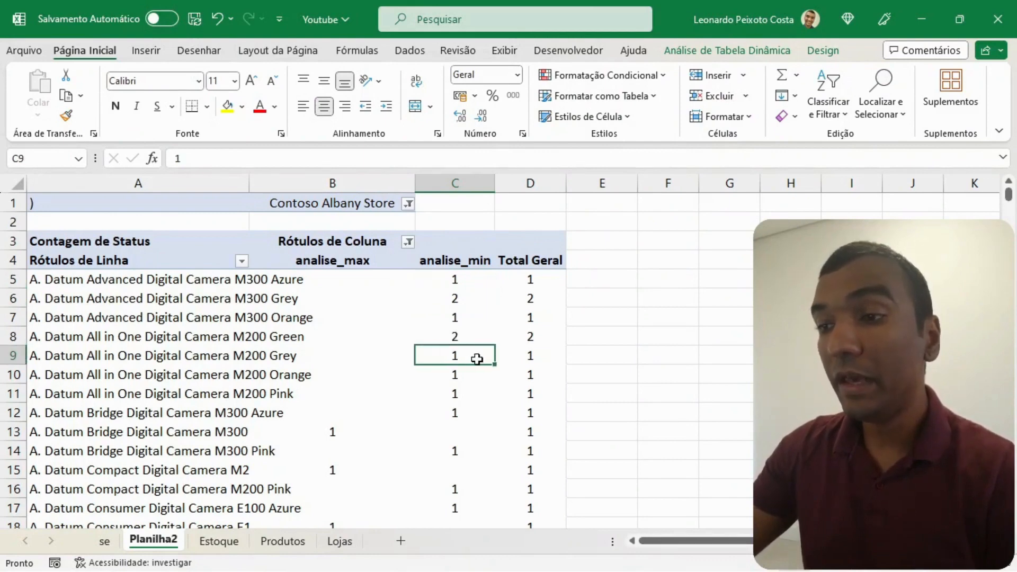
click(331, 434)
drag(330, 435, 332, 433)
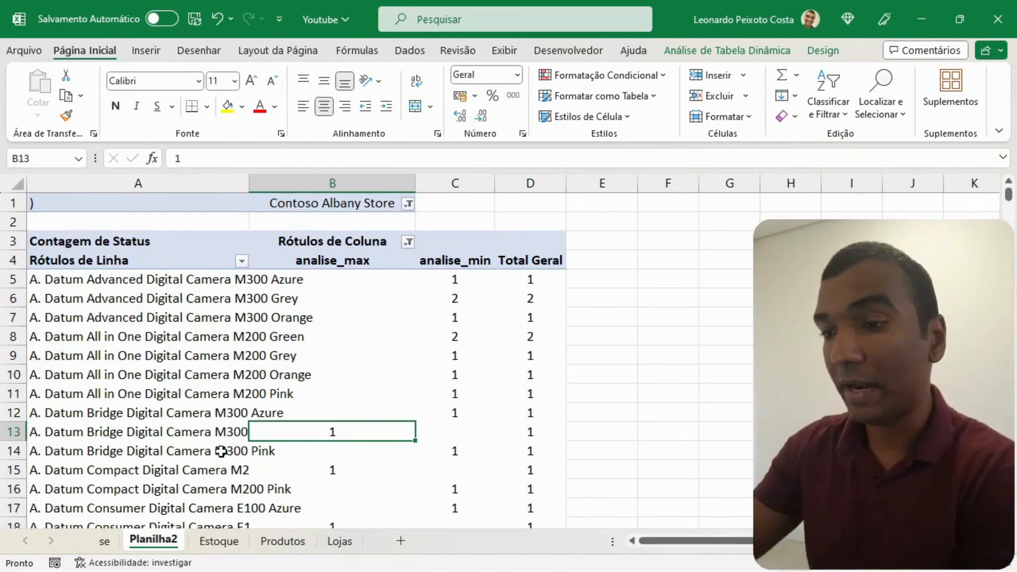
mouse_move(266, 472)
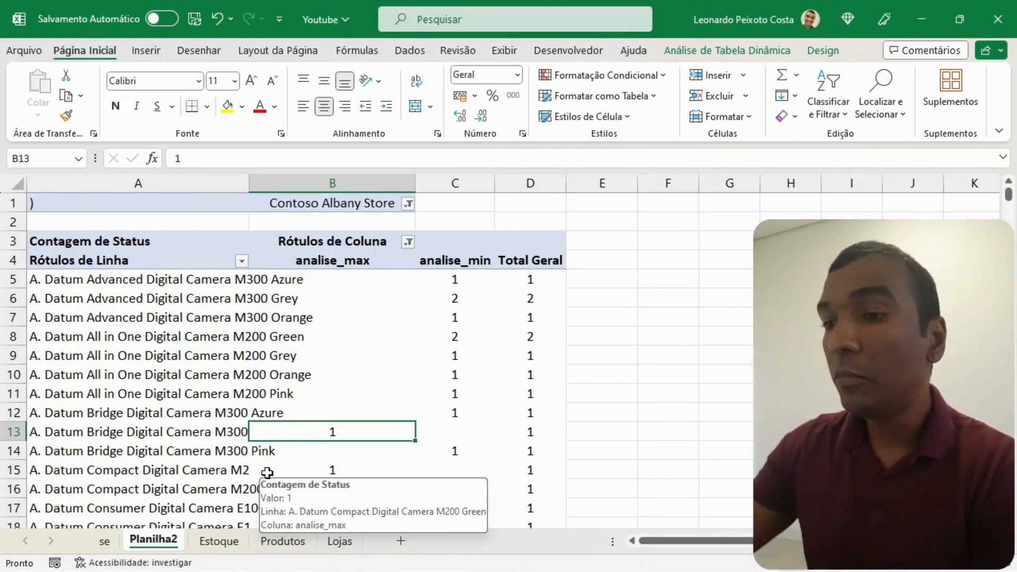
scroll(348, 461, down, 1)
scroll(331, 427, up, 1)
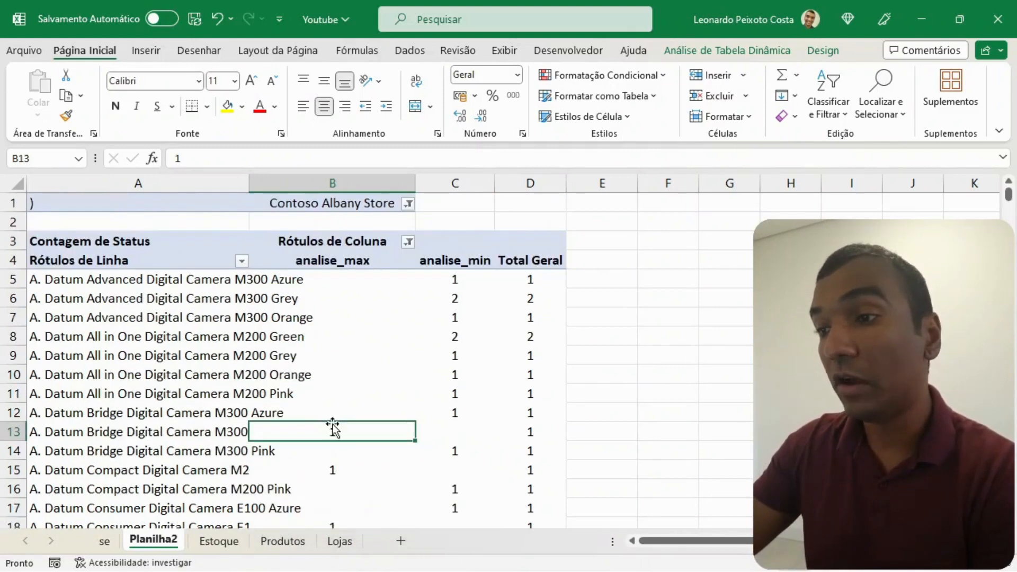
- Exclude analise_min from the Status column filter so that only analise_max is selected
click(408, 241)
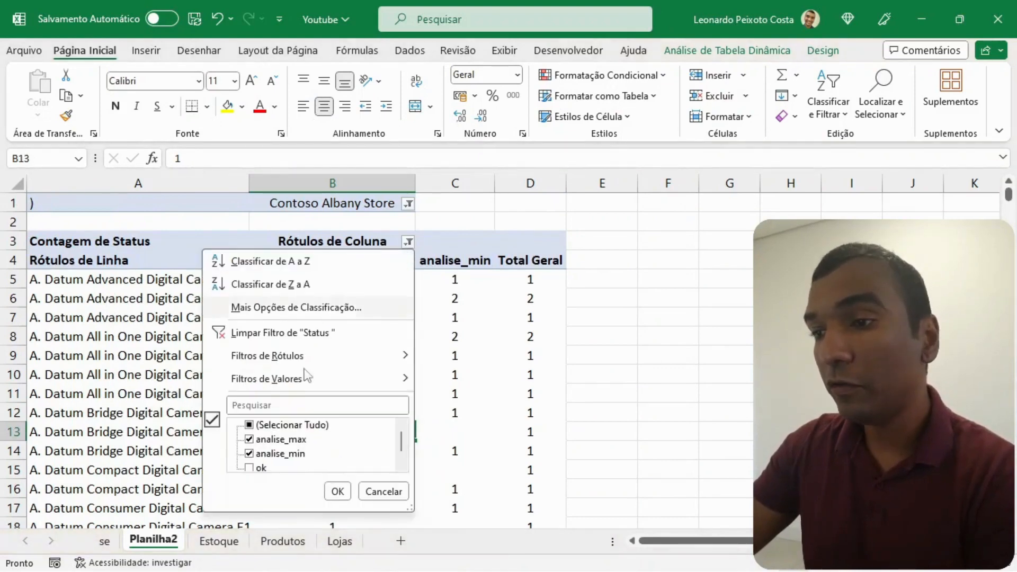
click(249, 453)
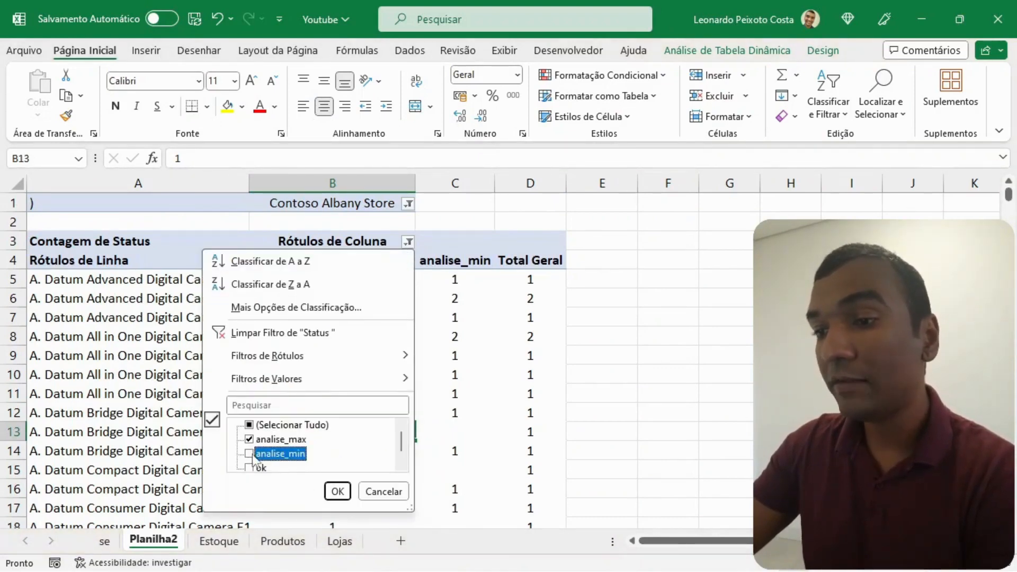
click(337, 491)
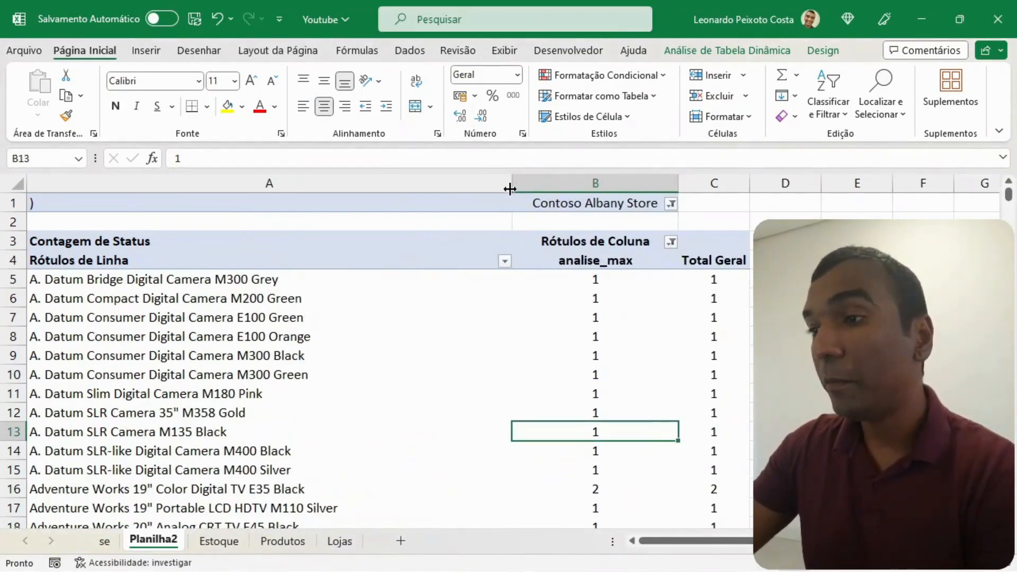
- Narrow column A so the product names sit closer to the analise_max counts in the PivotTable
drag(509, 189, 384, 201)
scroll(450, 281, down, 2)
scroll(465, 272, up, 2)
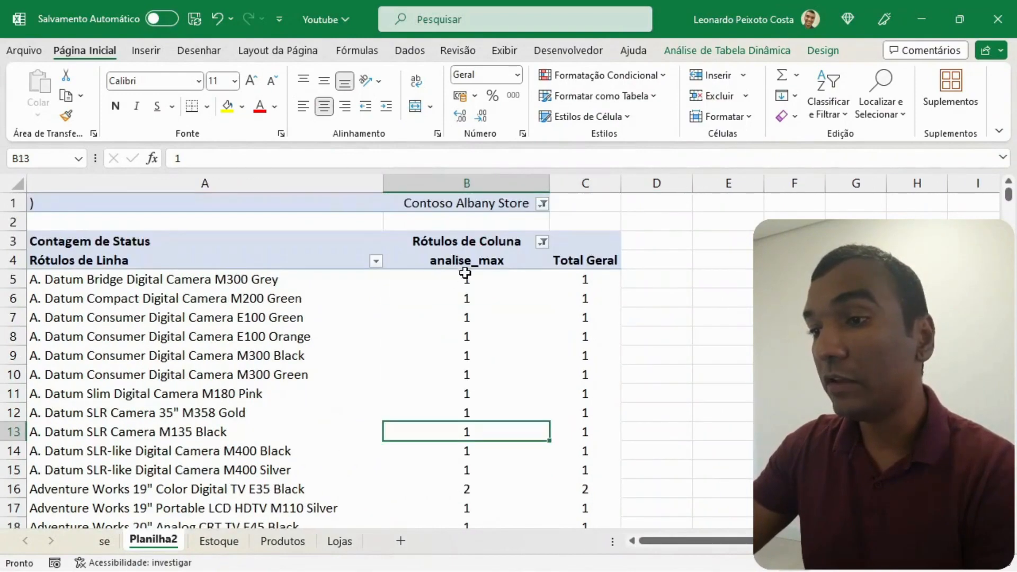
- Examine the analise_max counts per product for Contoso Albany Store, from the first product down to the Total Geral row
click(465, 273)
key(ctrl+shift+Down)
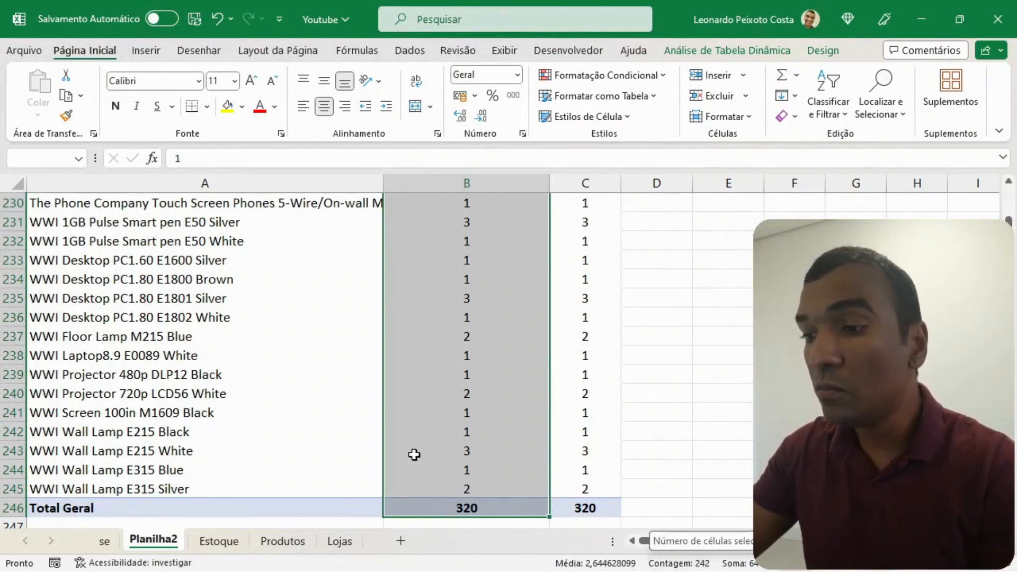
click(462, 468)
scroll(440, 467, up, 11)
scroll(438, 466, up, 20)
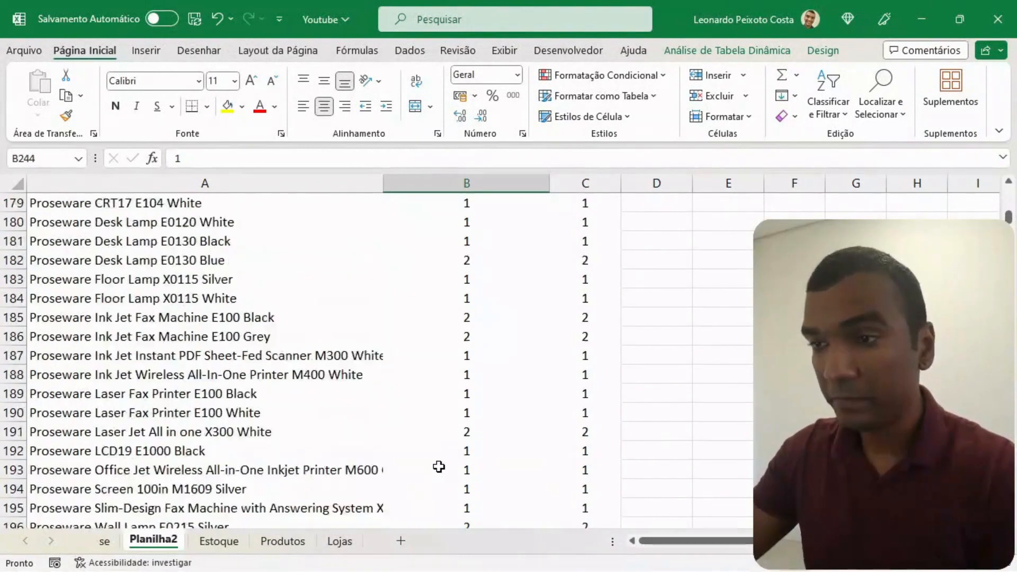
scroll(445, 464, up, 20)
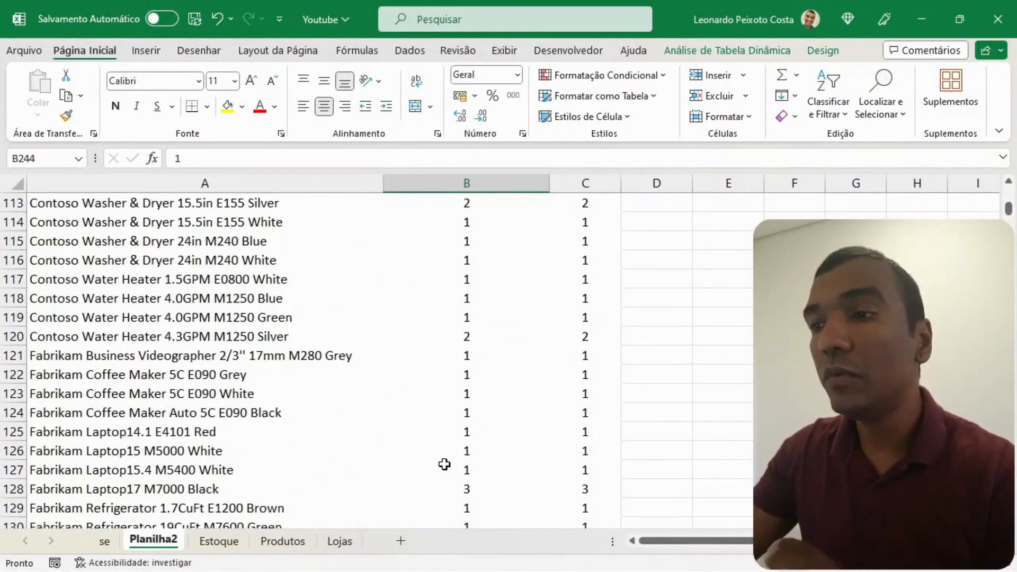
scroll(448, 463, up, 18)
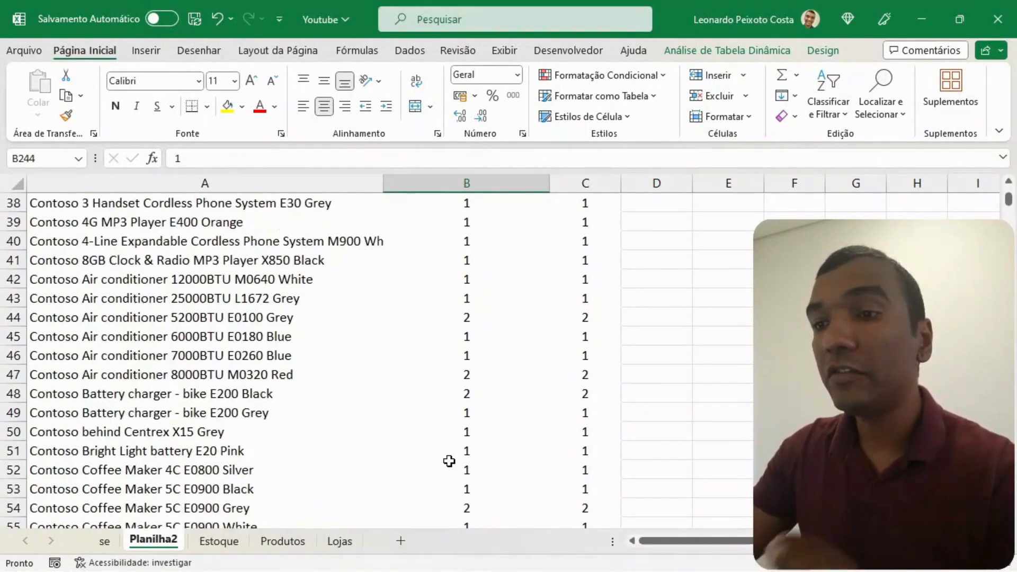
mouse_move(446, 461)
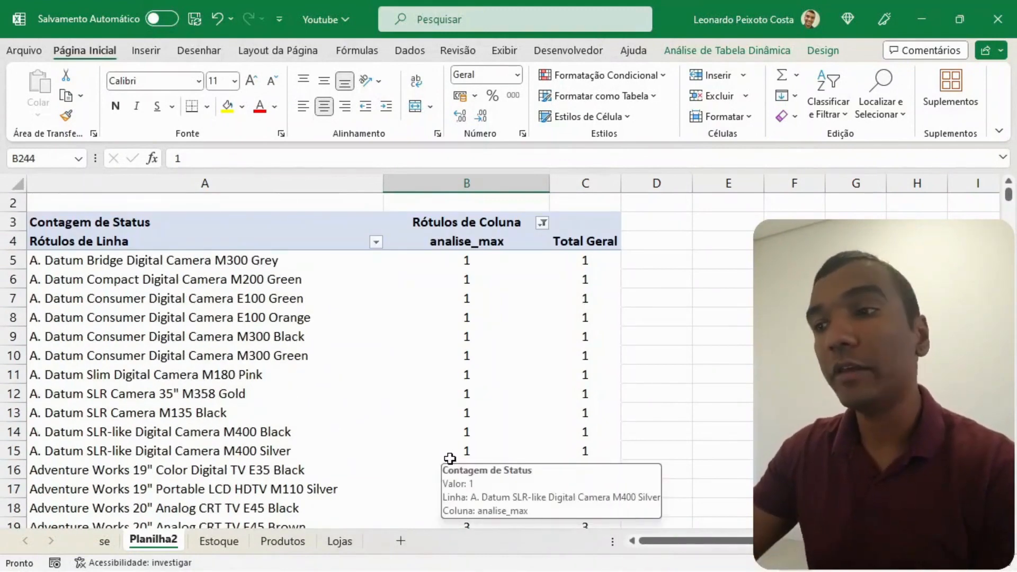
mouse_move(345, 431)
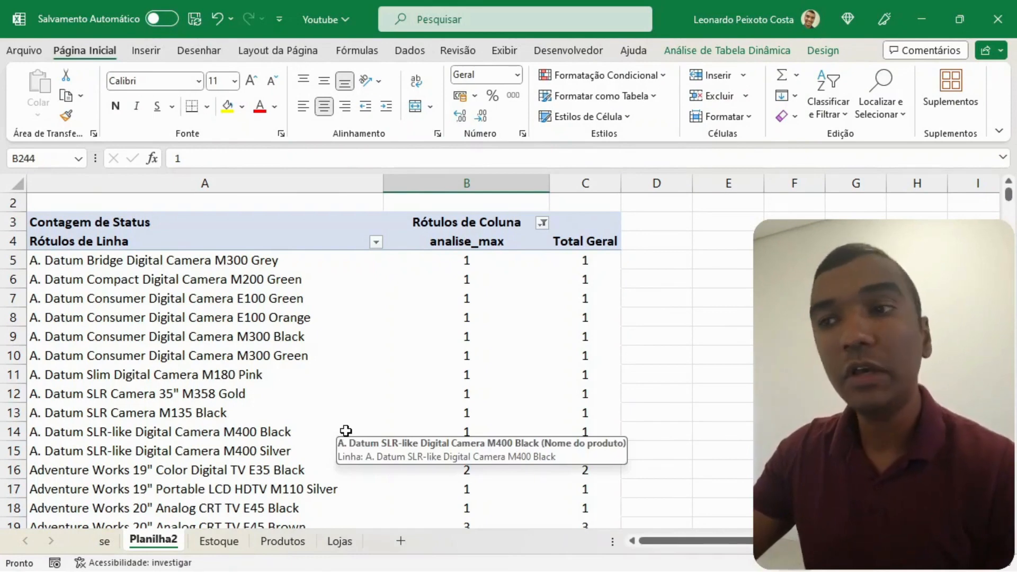